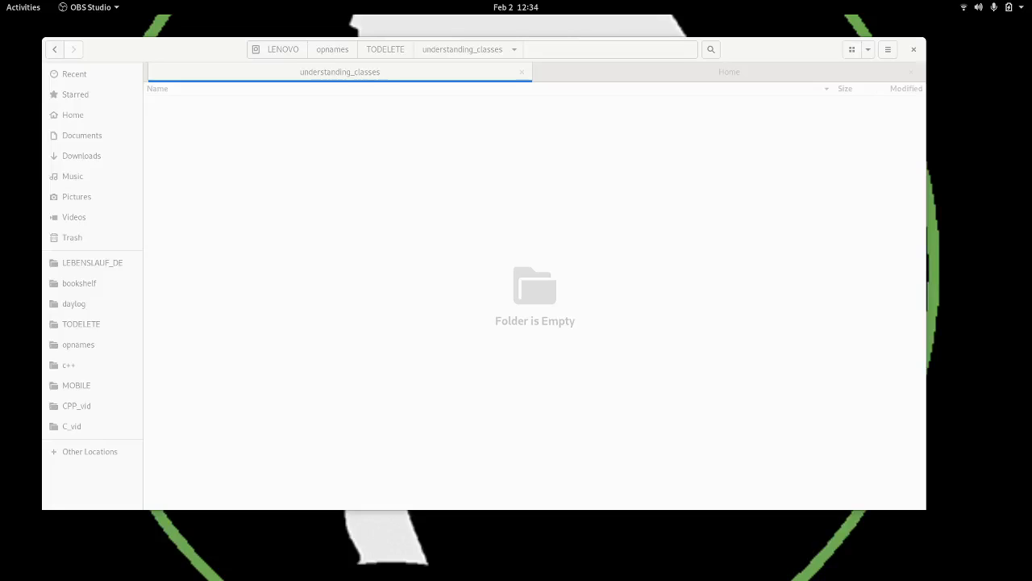
# Open a terminal in the empty understanding_classes folder from its context menu
pyautogui.rightClick(459, 244)
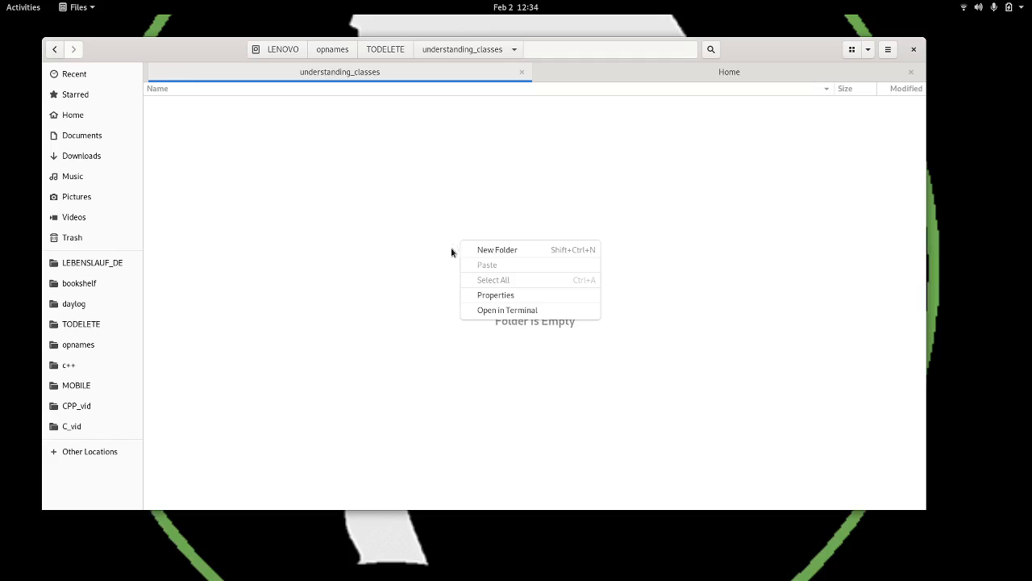
pyautogui.click(429, 282)
pyautogui.rightClick(429, 283)
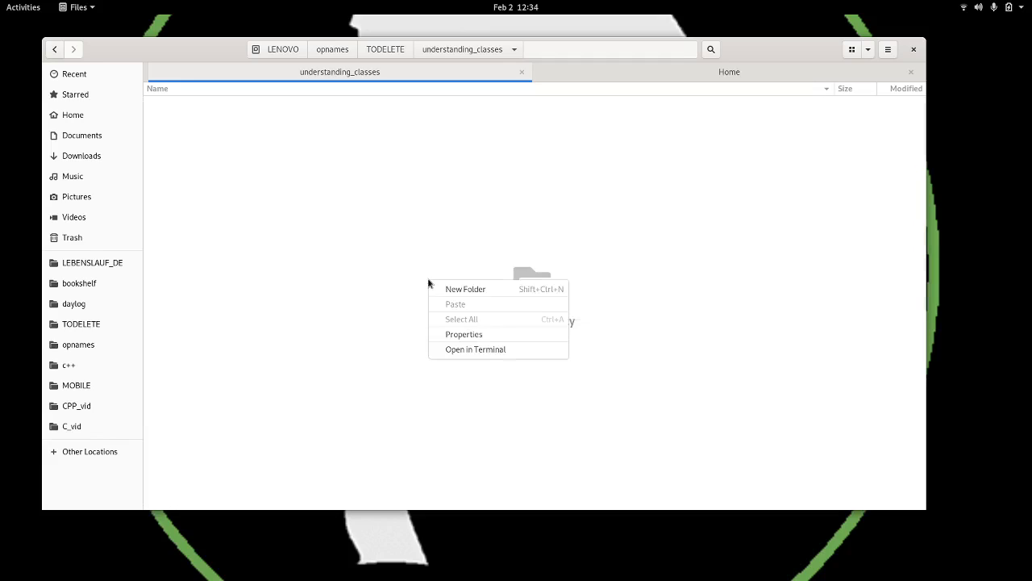
pyautogui.click(467, 346)
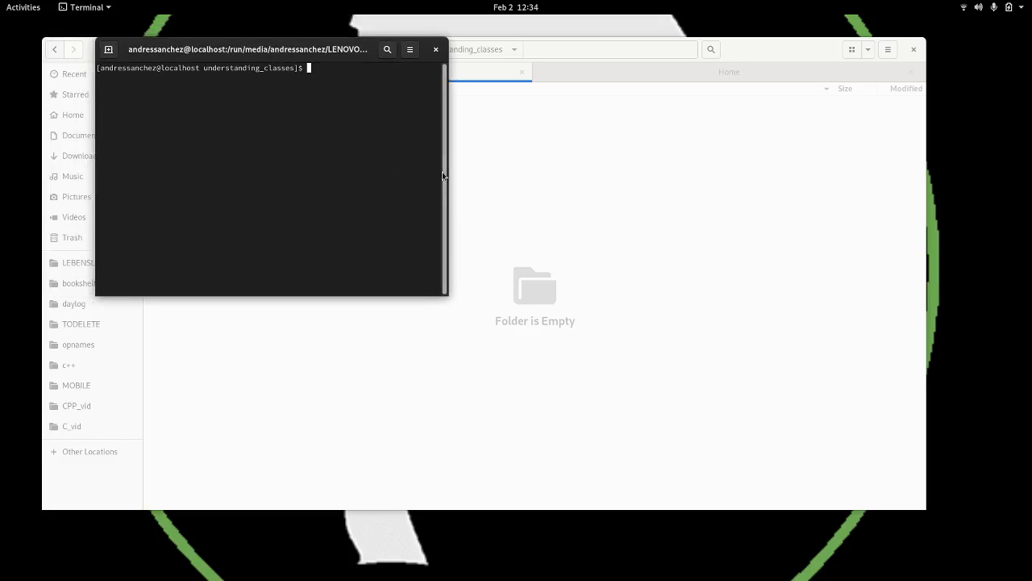
# Widen the terminal and run 'code .' to launch Visual Studio Code on the folder
pyautogui.moveTo(446, 173); pyautogui.dragTo(627, 174)
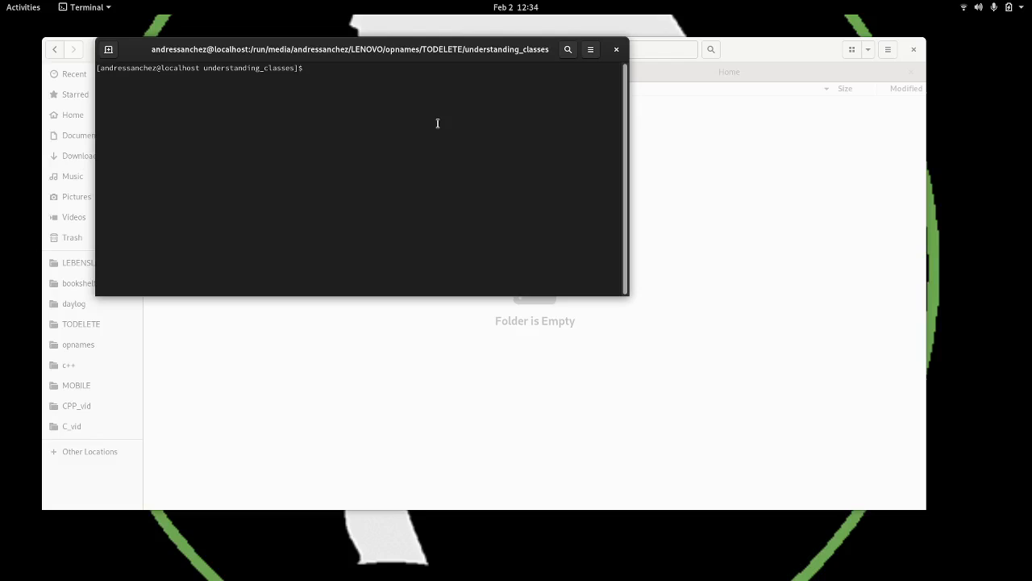
pyautogui.write('code')
pyautogui.press('BackSpace')
pyautogui.press('BackSpace')
pyautogui.press('BackSpace')
pyautogui.press('BackSpace')
pyautogui.write('code .')
pyautogui.press('Return')
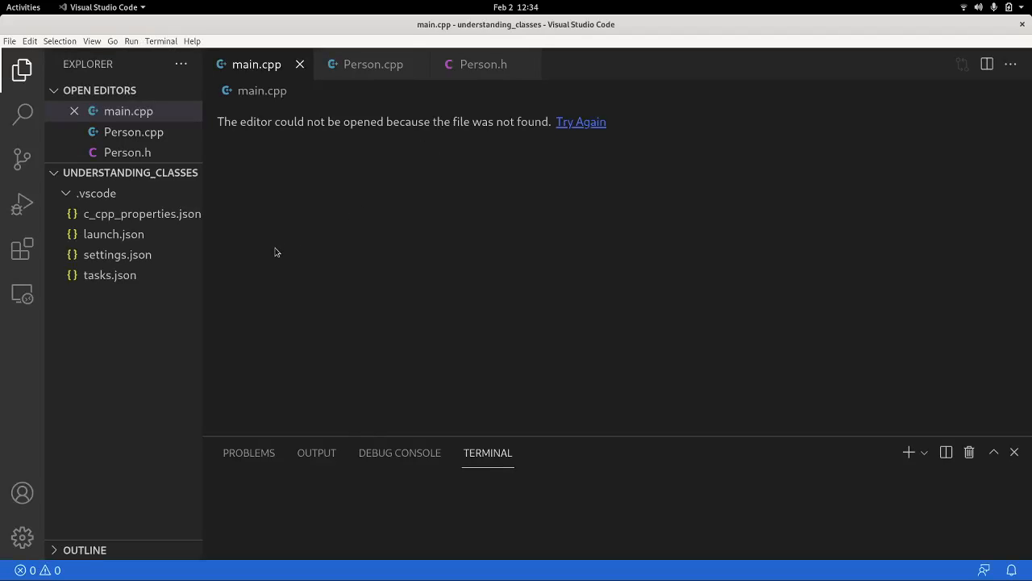
# Close the missing Person.cpp, Person.h and main.cpp editors
pyautogui.click(374, 65)
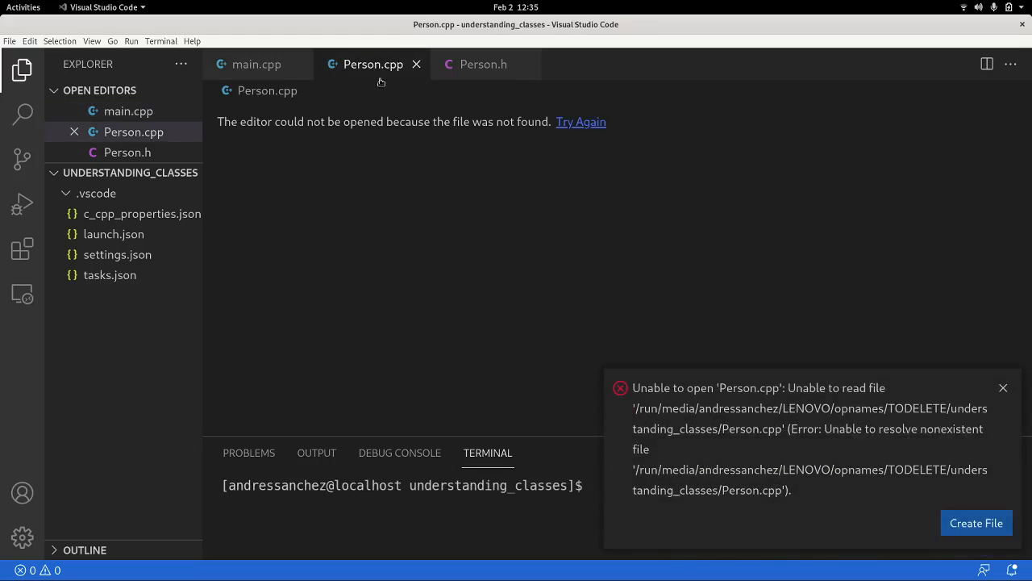
pyautogui.click(417, 63)
pyautogui.click(413, 64)
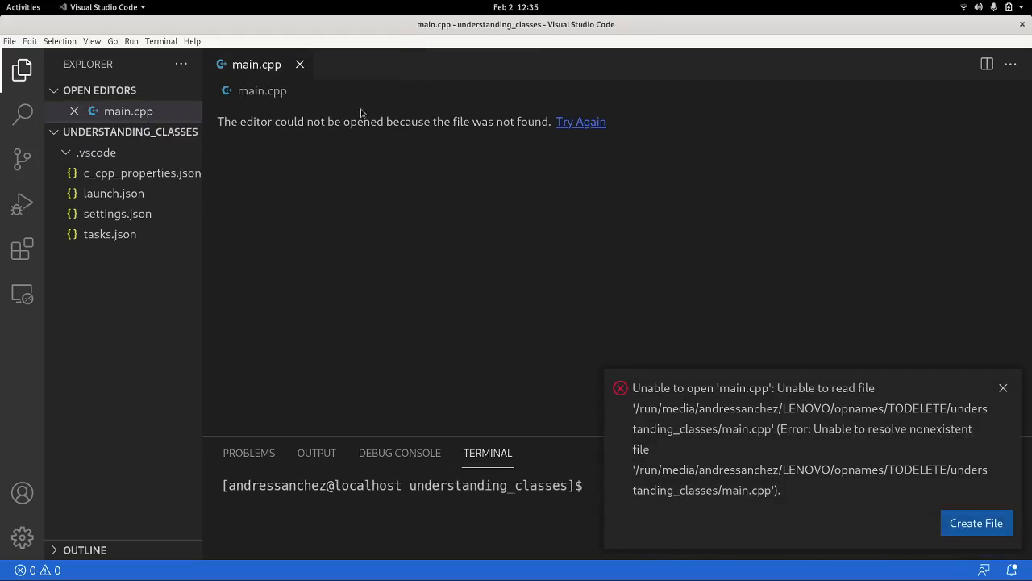
pyautogui.moveTo(130, 172)
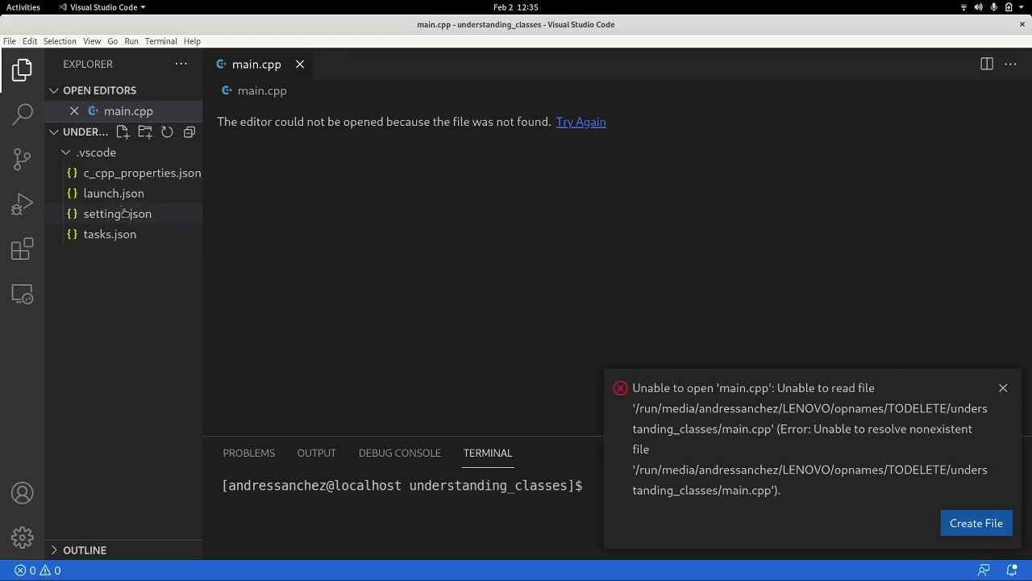
pyautogui.click(122, 132)
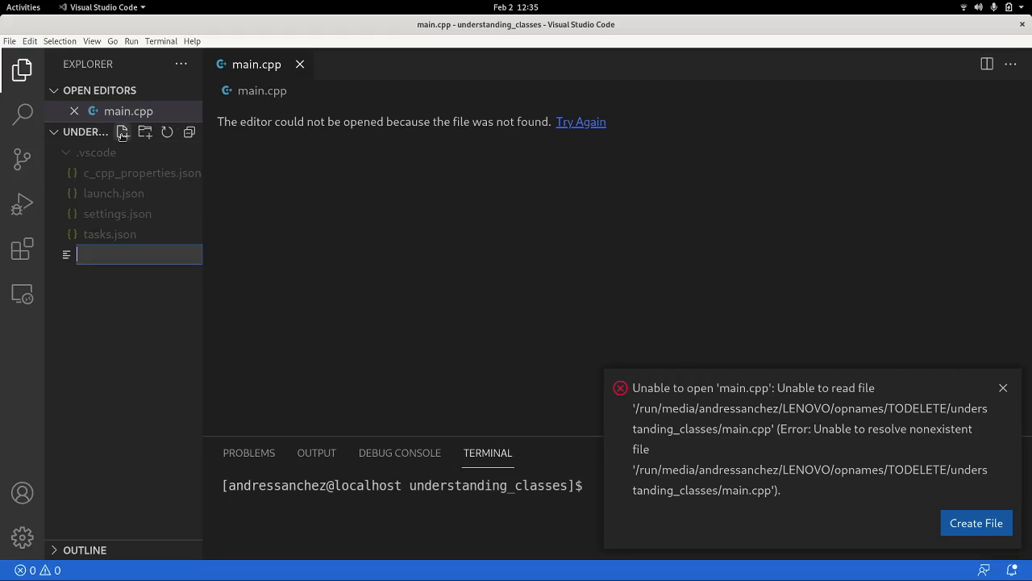
pyautogui.click(299, 65)
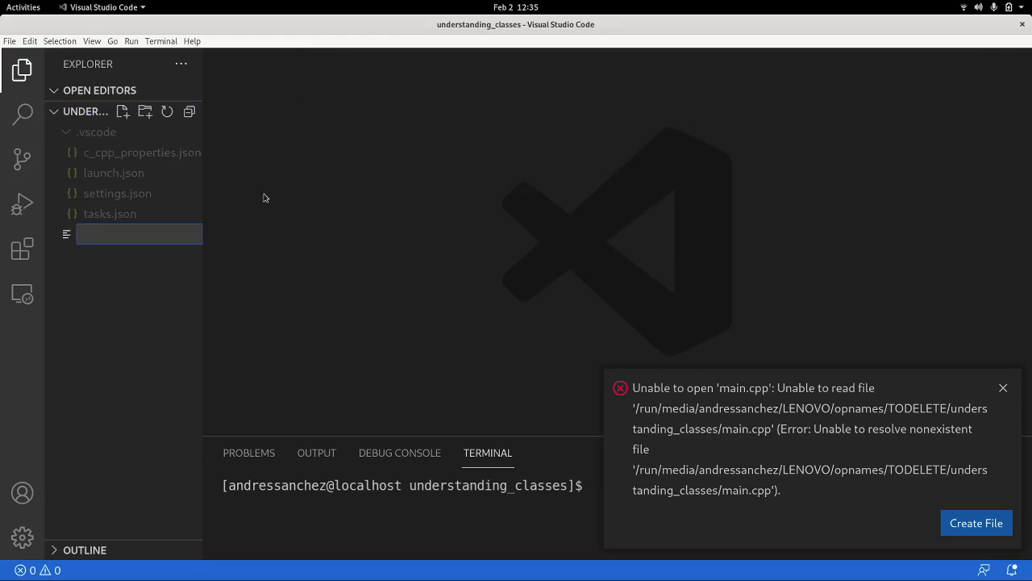
# Close VS Code and relaunch it on the folder with 'code .'
pyautogui.click(1021, 33)
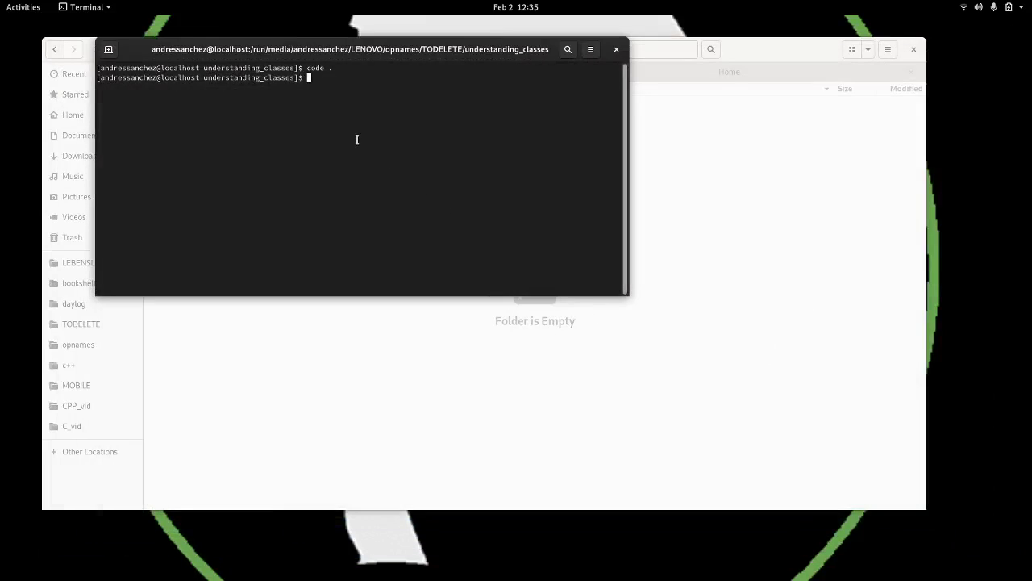
pyautogui.write('code .')
pyautogui.press('Return')
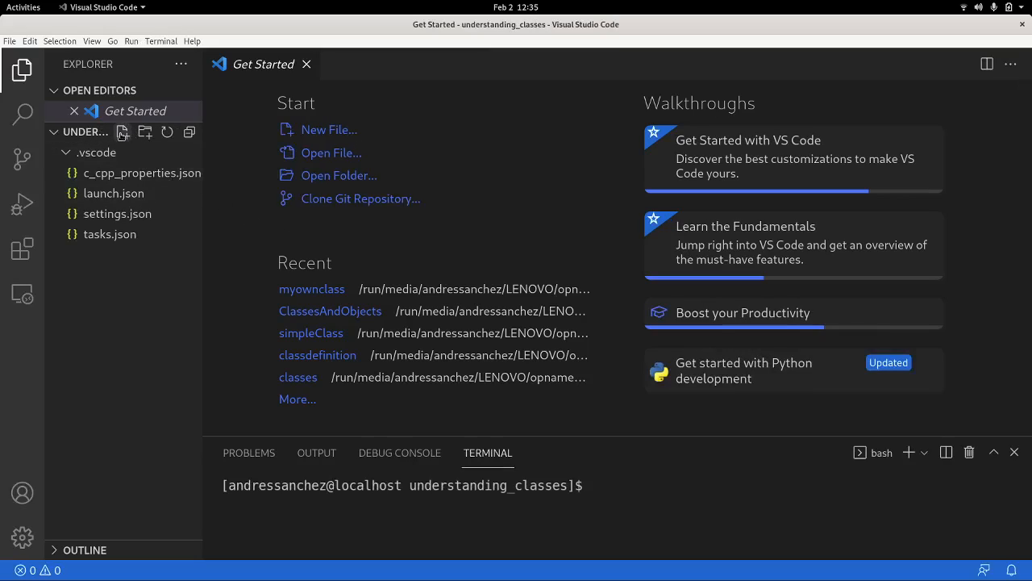
# Create main.cpp and expand the main function snippet in it
pyautogui.click(122, 131)
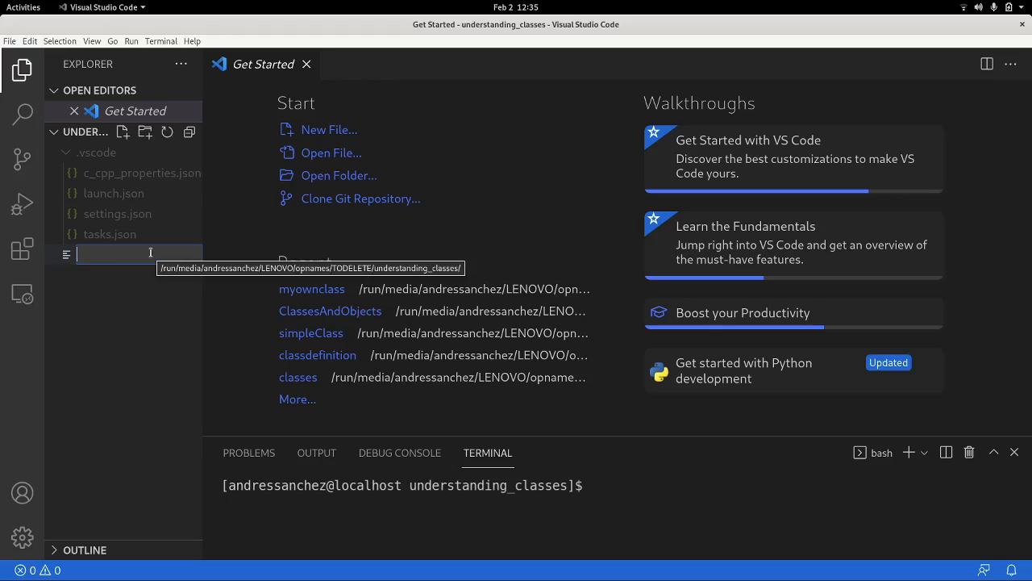
pyautogui.write('main.cpp')
pyautogui.press('Return')
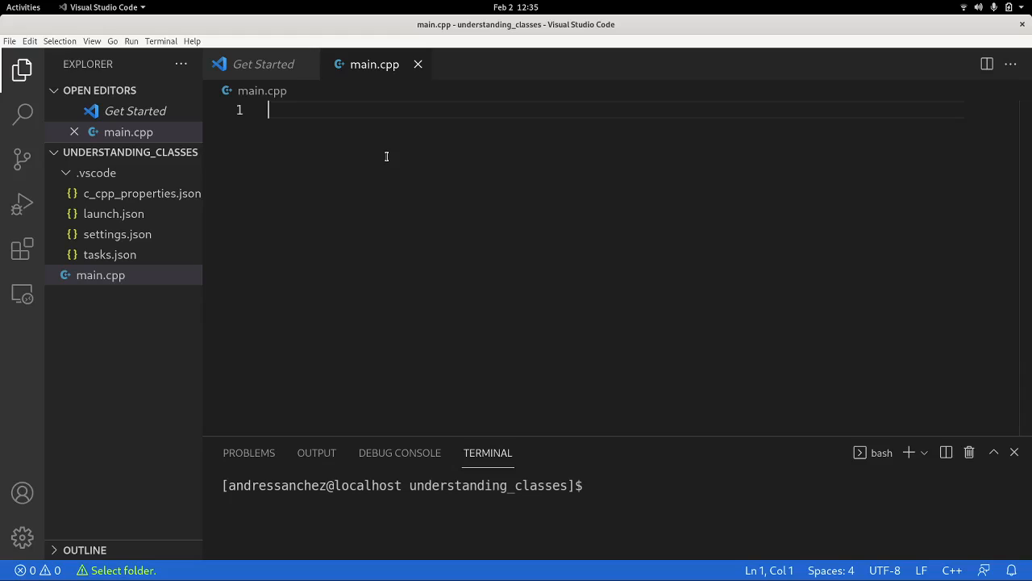
pyautogui.write('main')
pyautogui.press('Return')
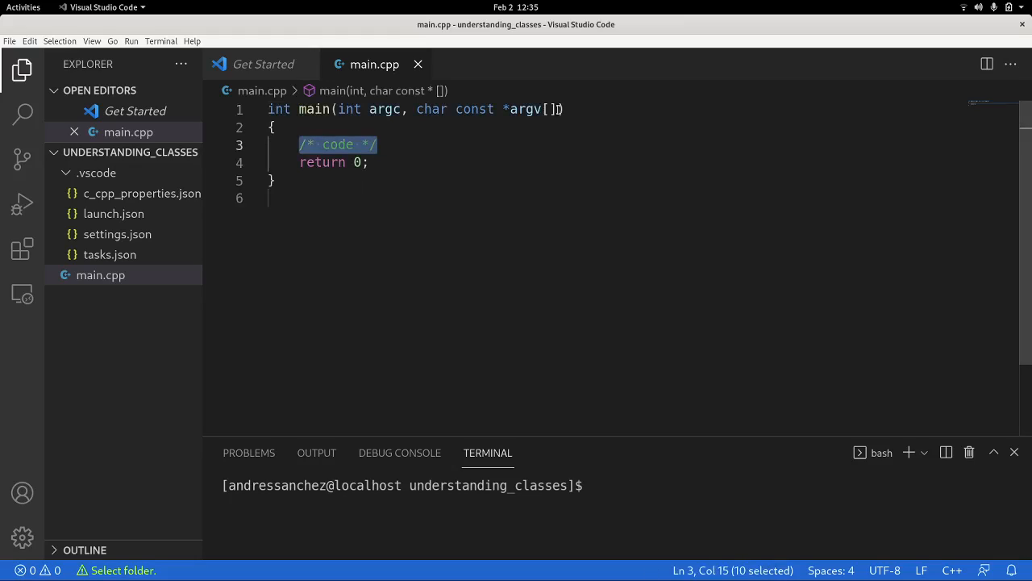
# Delete main's argc/argv parameters, leaving int main() returning 0
pyautogui.moveTo(557, 109); pyautogui.dragTo(338, 109)
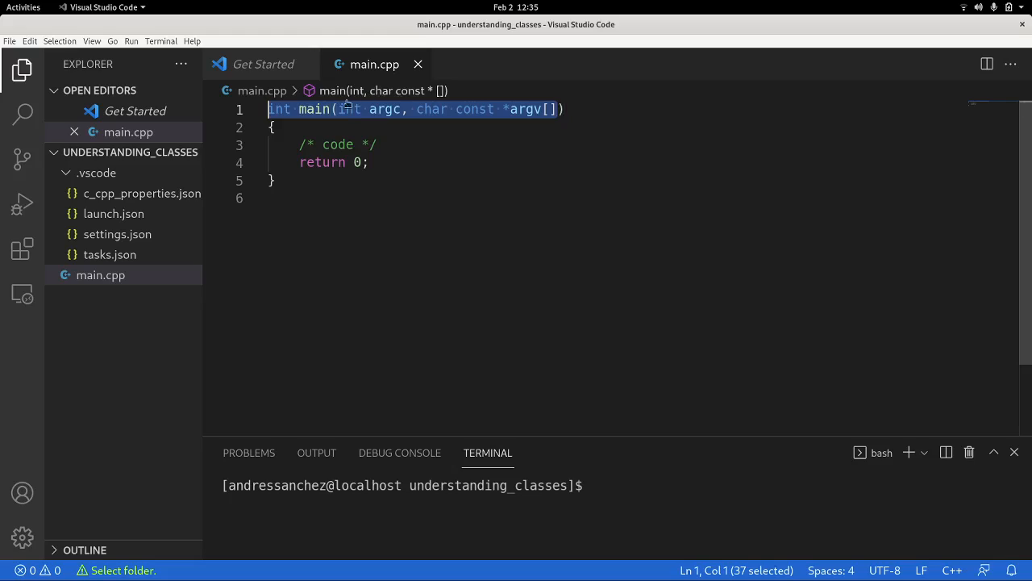
pyautogui.press('BackSpace')
pyautogui.write('int main(')
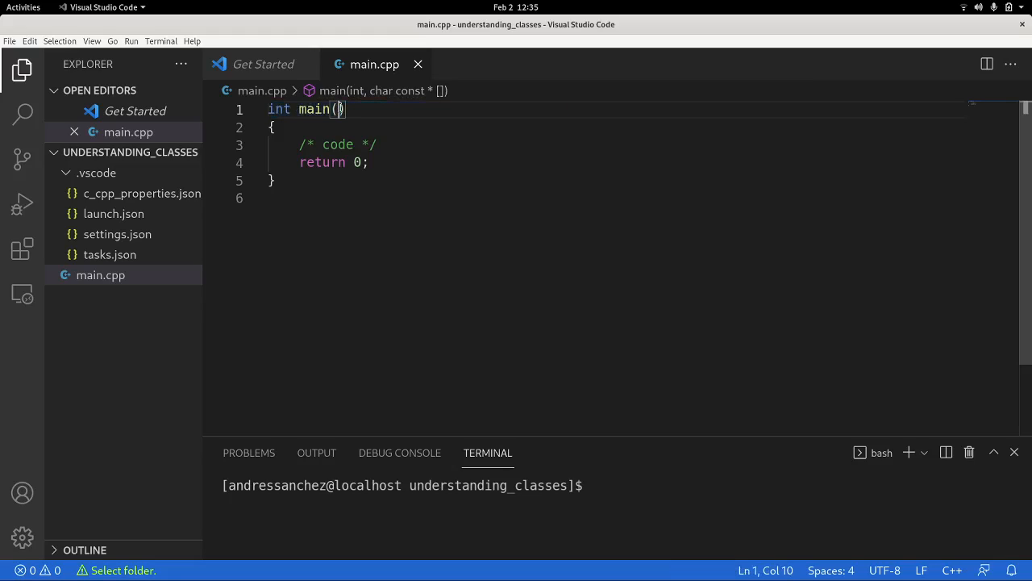
pyautogui.click(355, 216)
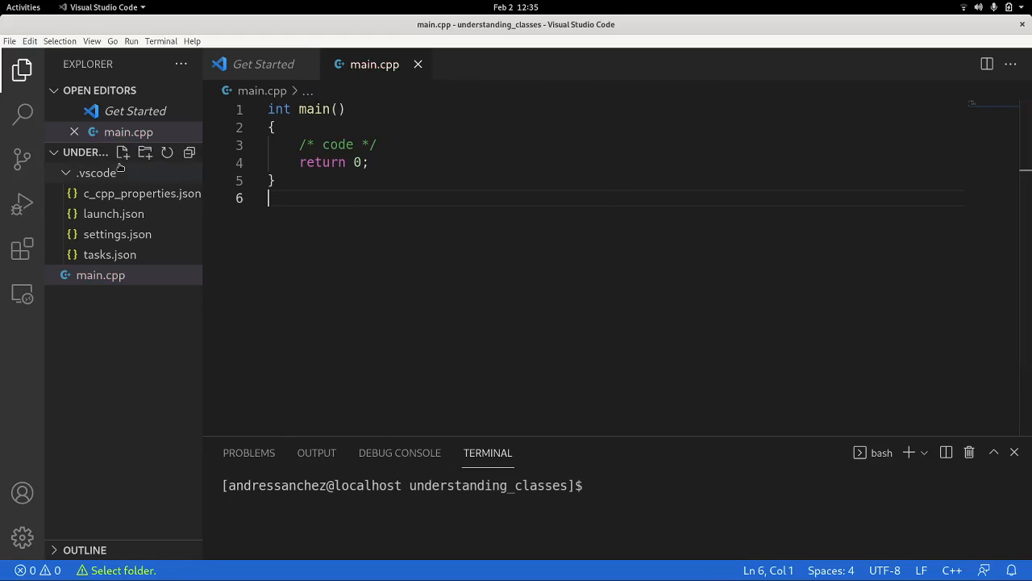
# Create empty Person.cpp and Person.h files in the folder via the Explorer
pyautogui.click(123, 152)
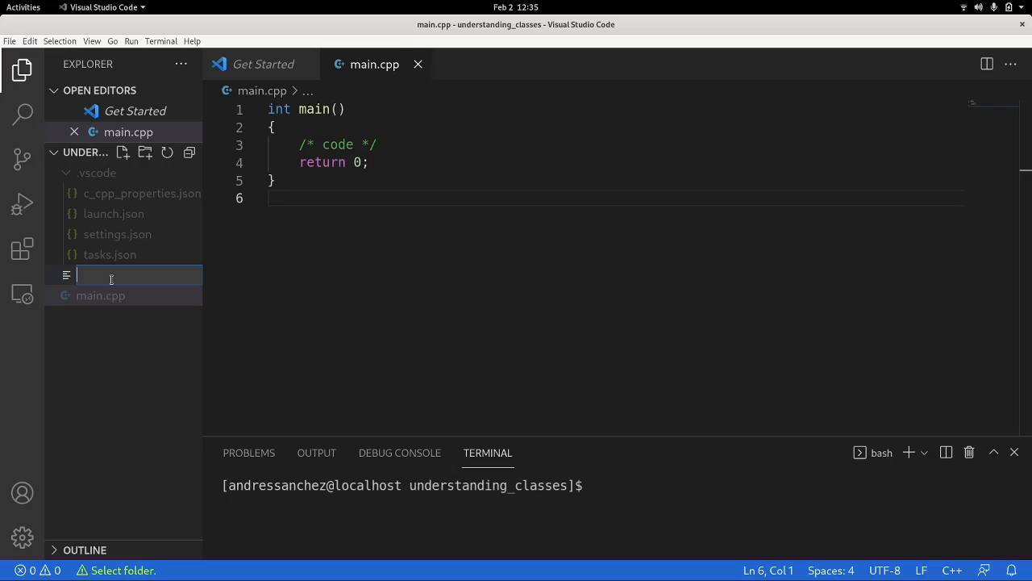
pyautogui.write('Person.')
pyautogui.write('cpp')
pyautogui.press('Return')
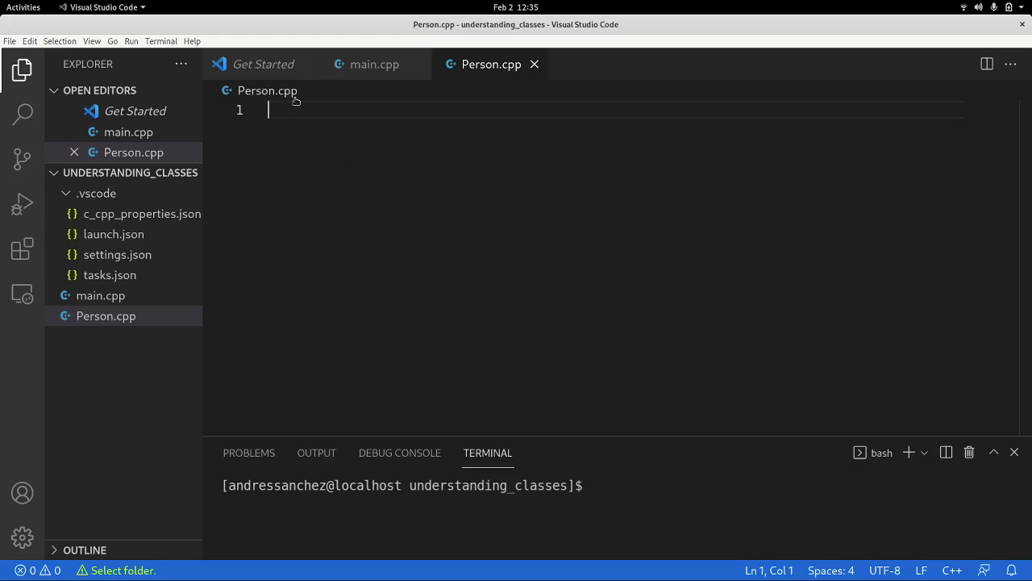
pyautogui.click(533, 64)
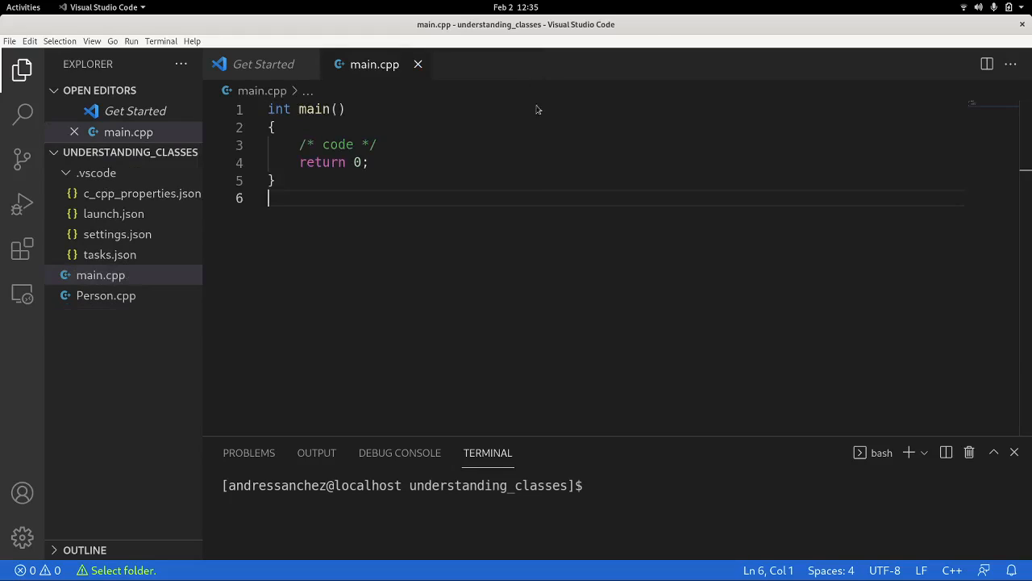
pyautogui.moveTo(129, 172)
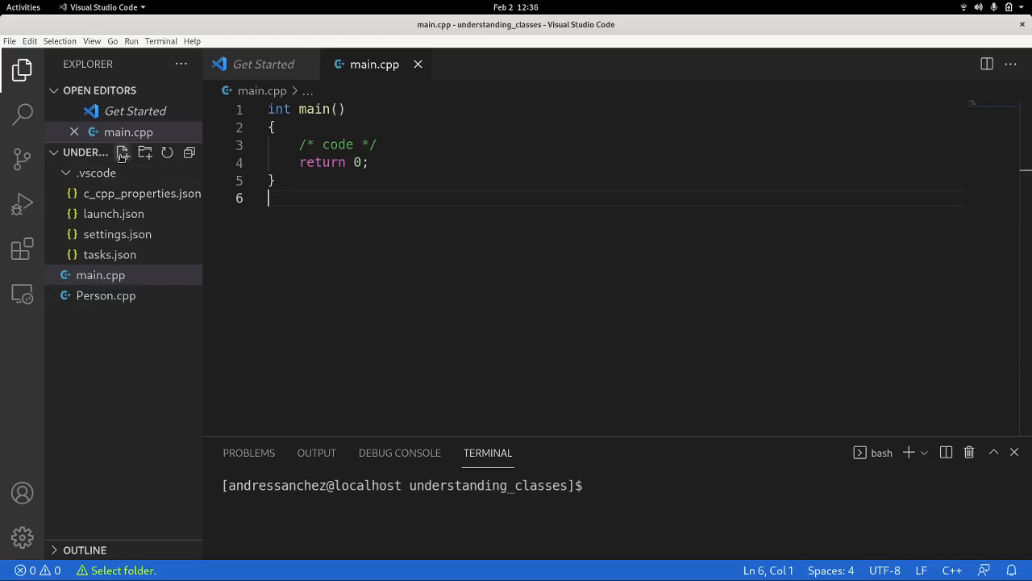
pyautogui.click(123, 153)
pyautogui.write('P')
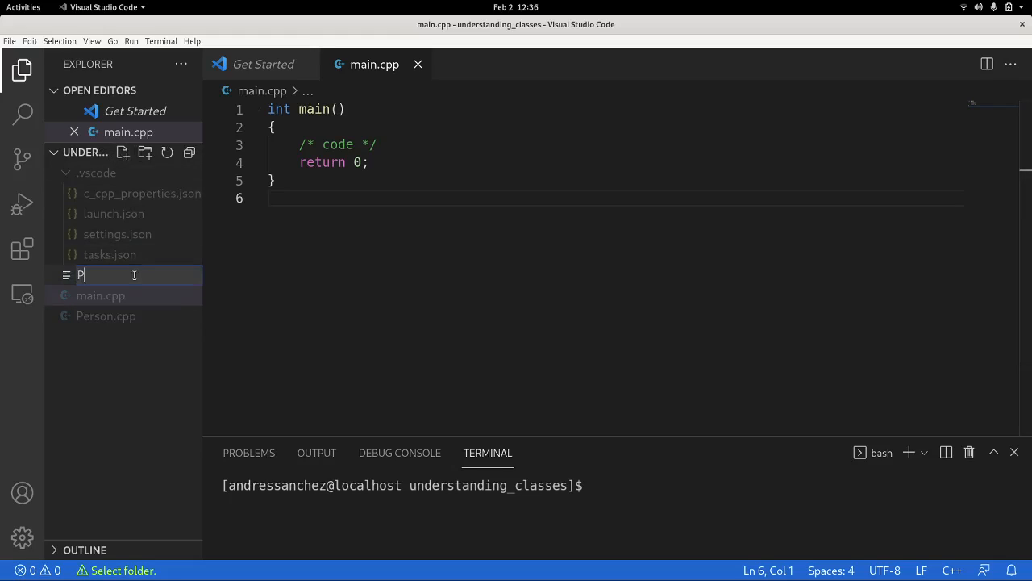
pyautogui.write('erson.h')
pyautogui.press('Return')
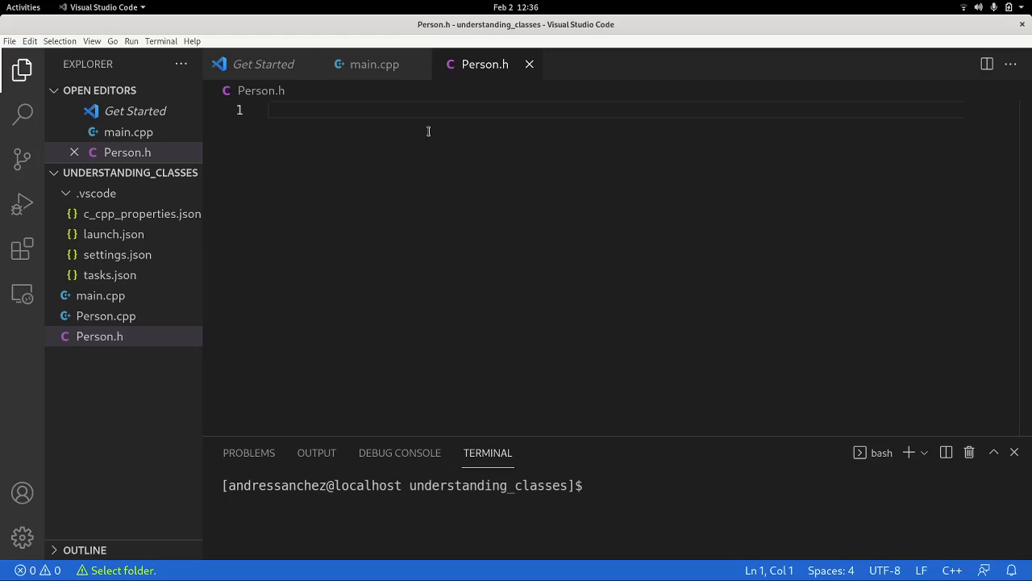
pyautogui.write('cla')
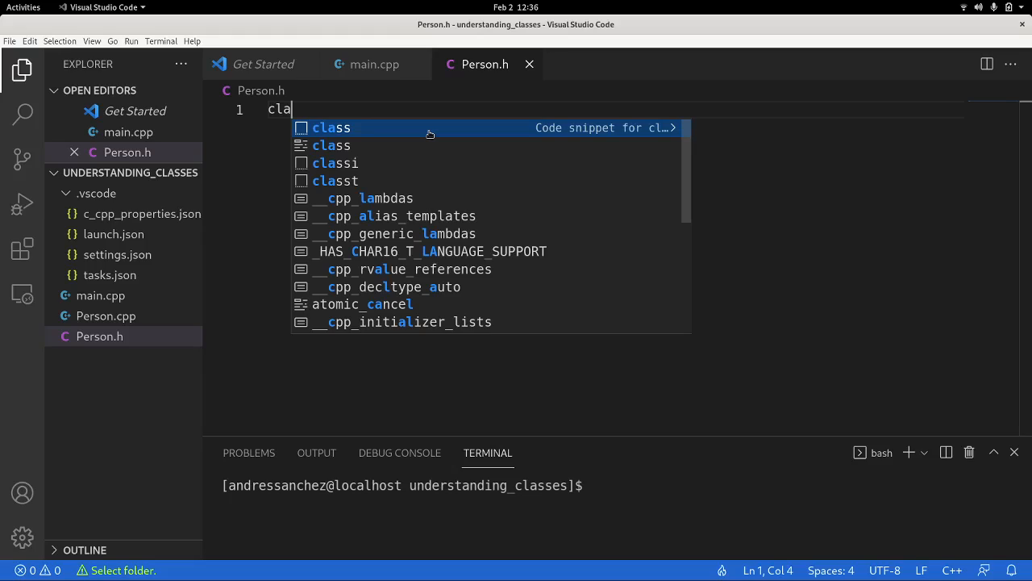
# Insert the Person class snippet in Person.h and review its declaration
pyautogui.press('Return')
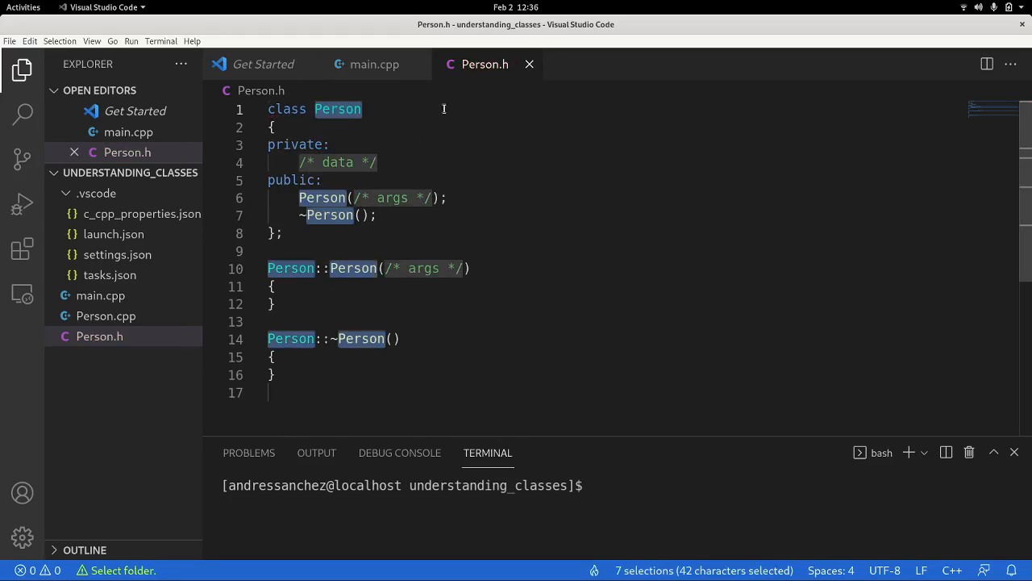
pyautogui.click(410, 371)
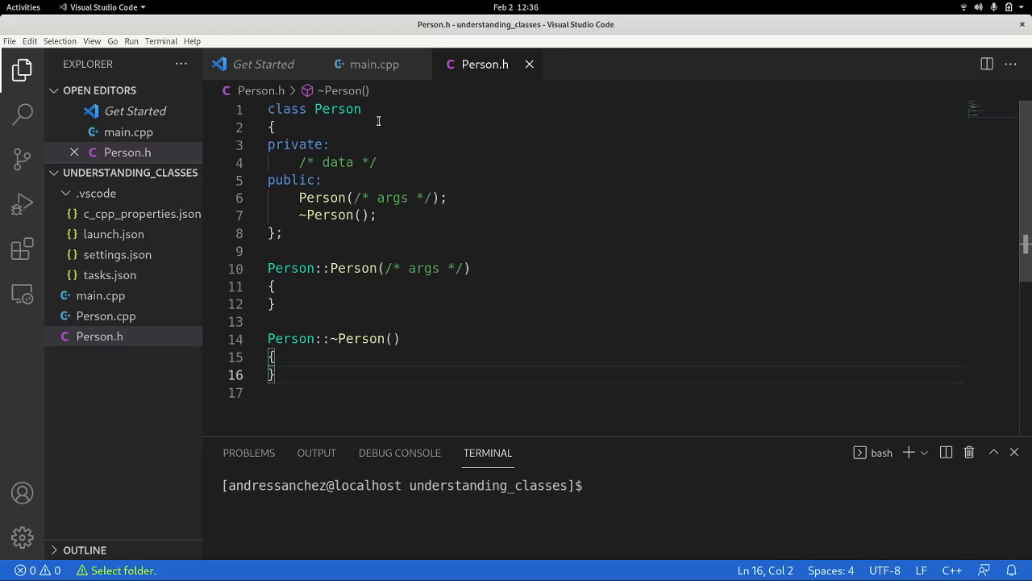
pyautogui.moveTo(362, 110); pyautogui.dragTo(276, 110)
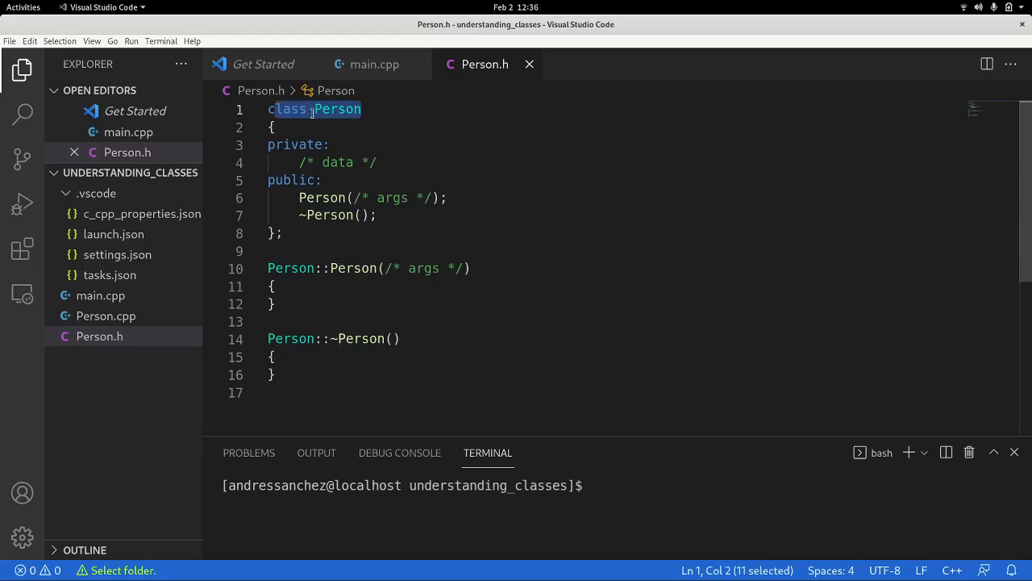
pyautogui.moveTo(284, 233); pyautogui.dragTo(277, 233)
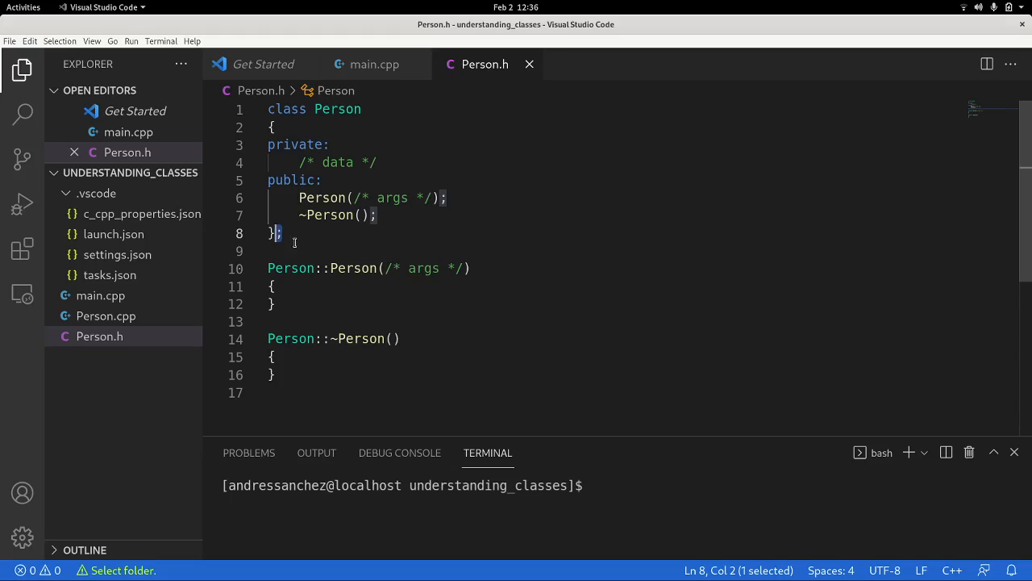
pyautogui.click(299, 247)
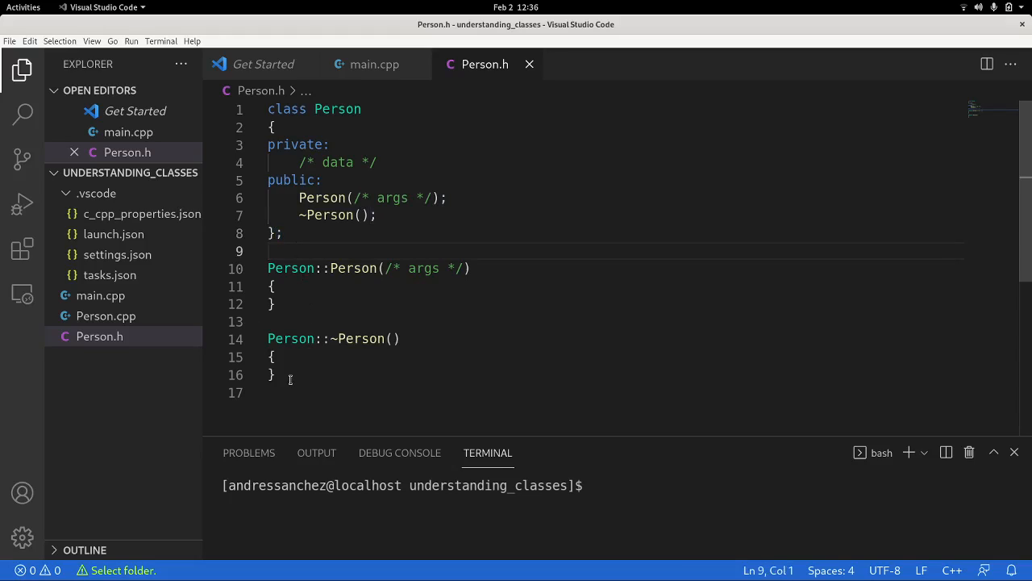
# Cut the constructor and destructor definitions below the class and remove leftover blank lines
pyautogui.moveTo(278, 375); pyautogui.dragTo(268, 267)
pyautogui.hotkey('ctrl', 'c')
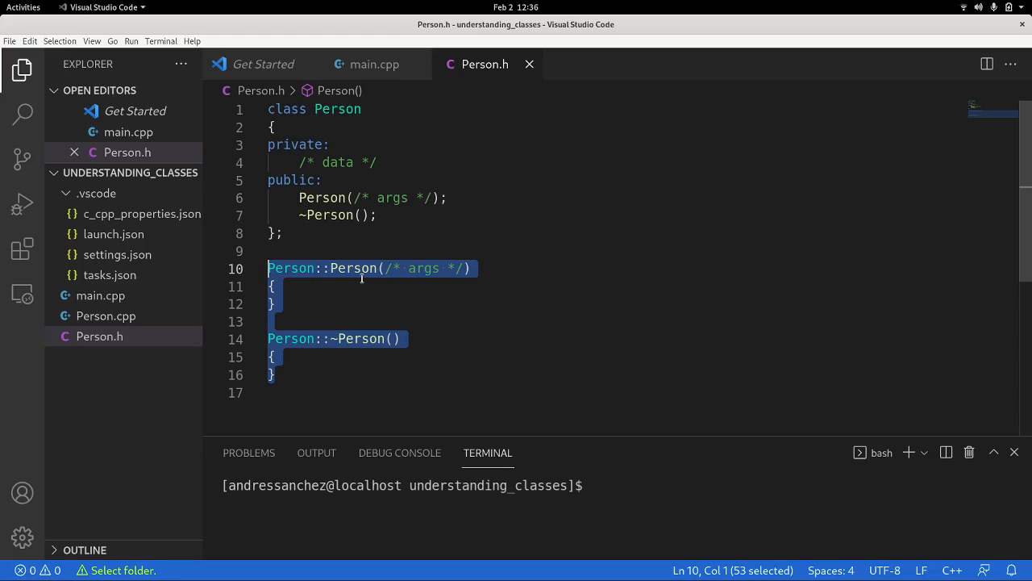
pyautogui.press('BackSpace')
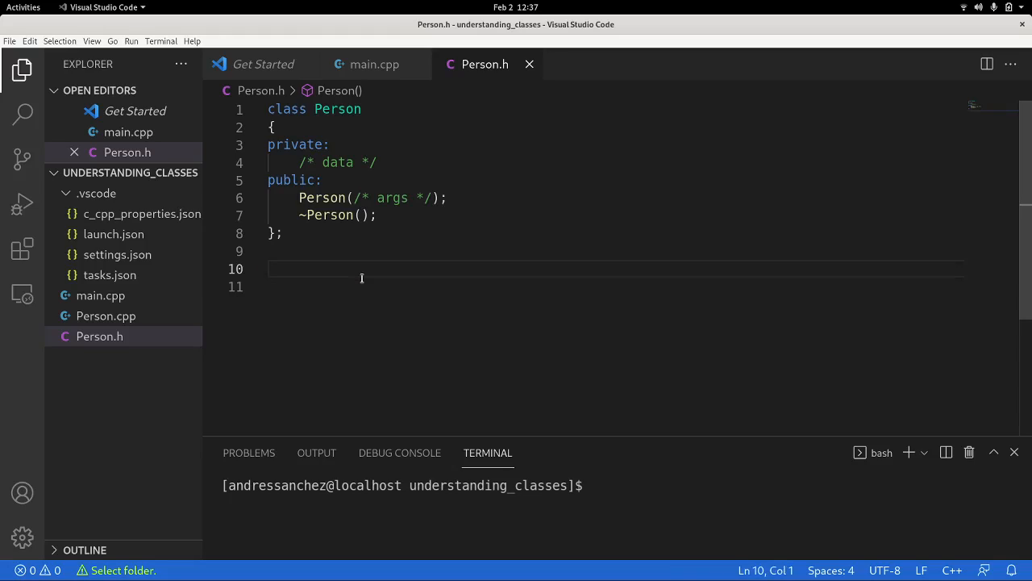
pyautogui.press('BackSpace')
pyautogui.press('BackSpace')
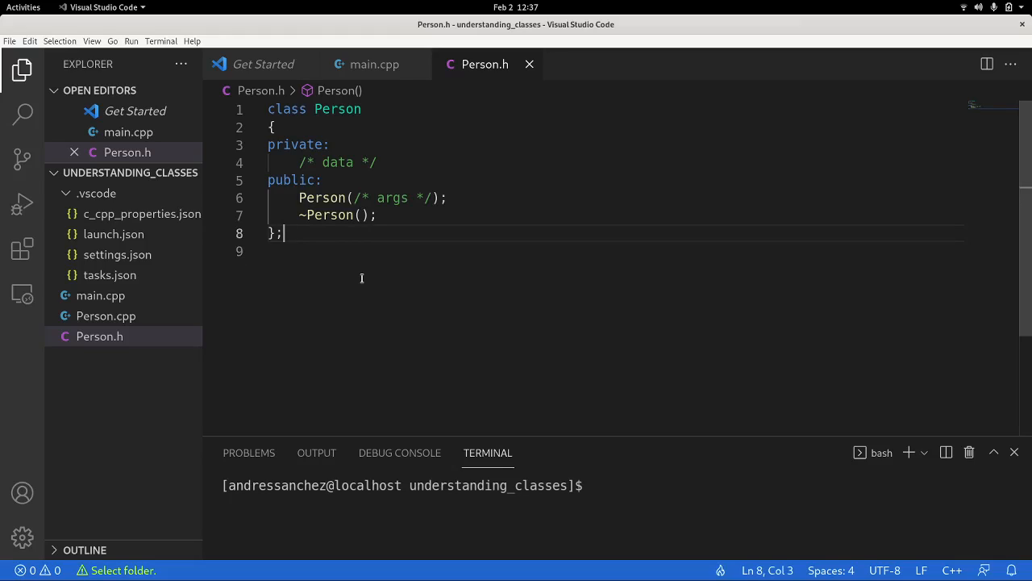
# Paste the constructor and destructor definitions into Person.cpp and close the other tabs
pyautogui.click(109, 316)
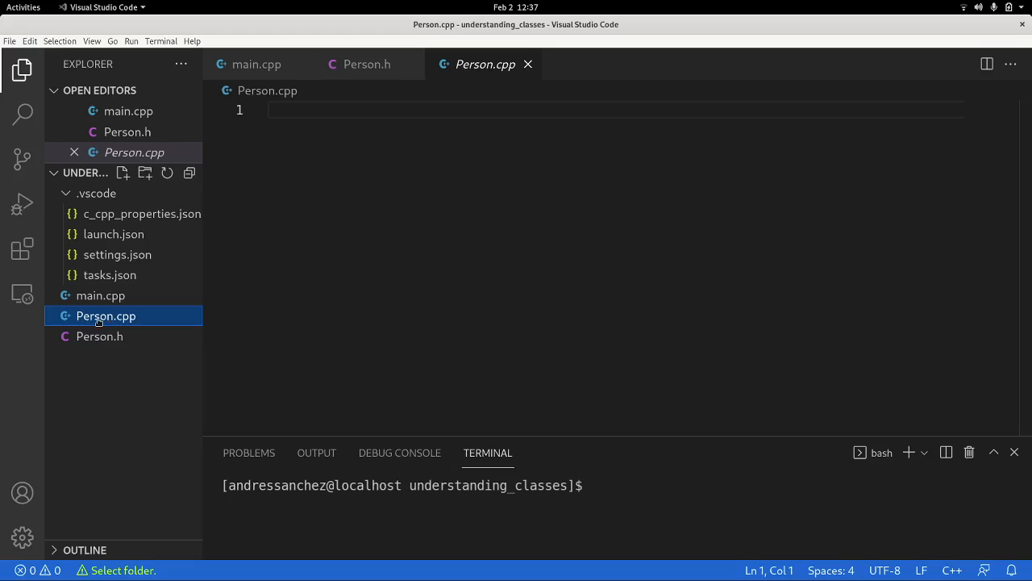
pyautogui.click(335, 123)
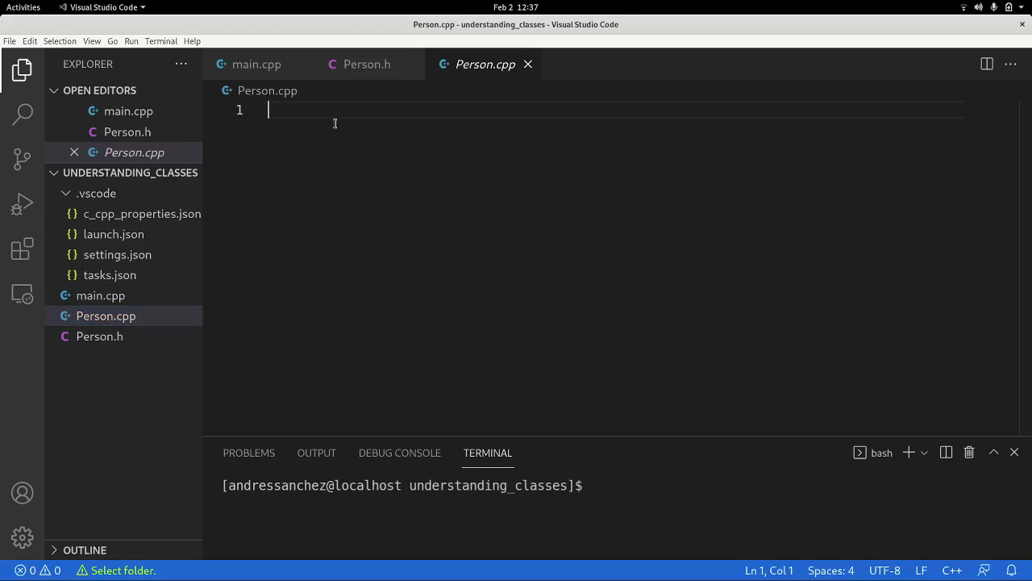
pyautogui.hotkey('ctrl', 'v')
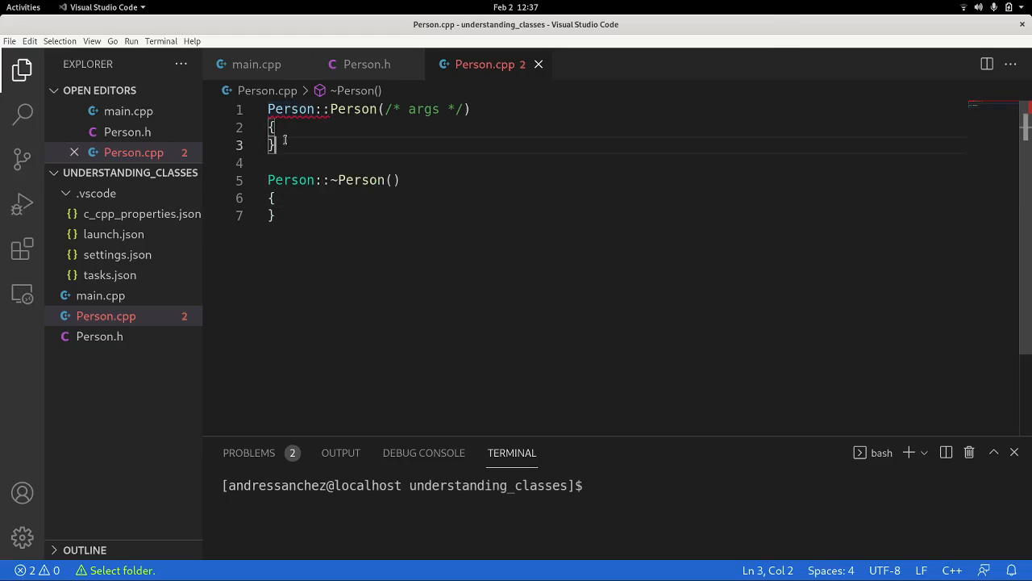
pyautogui.click(409, 63)
pyautogui.click(300, 65)
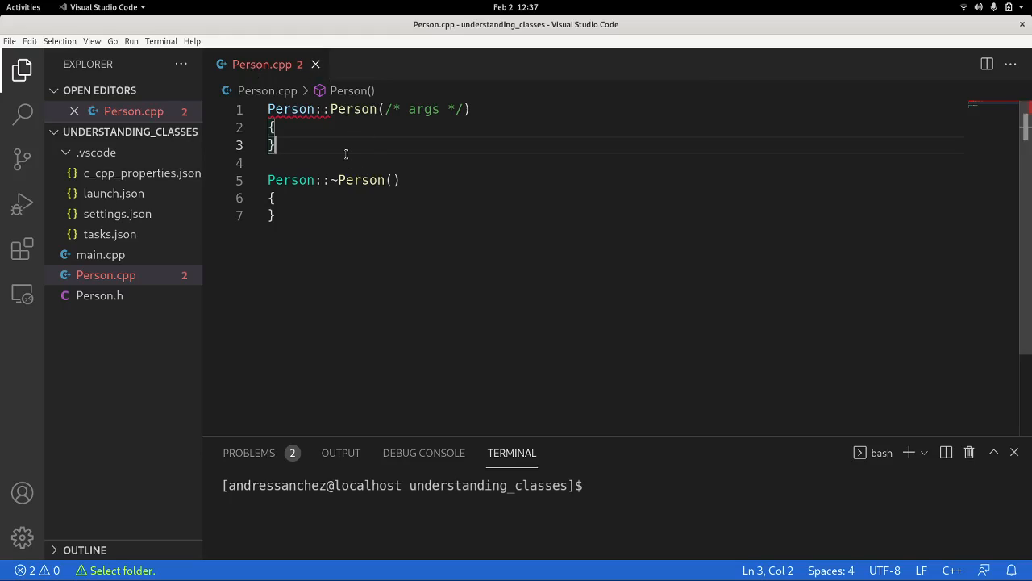
# Add #include "Person.h" as the first line of Person.cpp
pyautogui.press('Up')
pyautogui.press('Up')
pyautogui.press('Home')
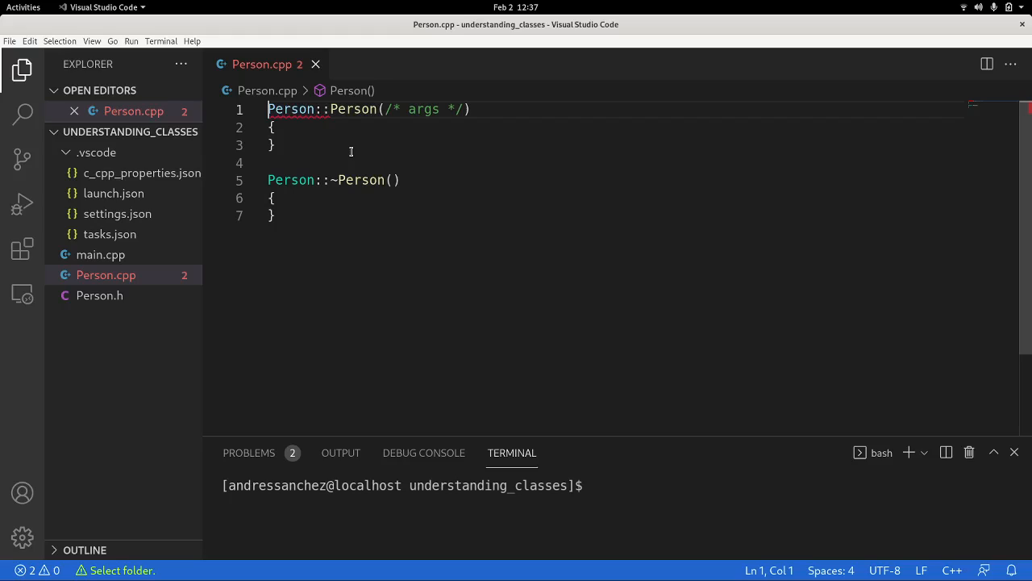
pyautogui.press('Return')
pyautogui.press('Up')
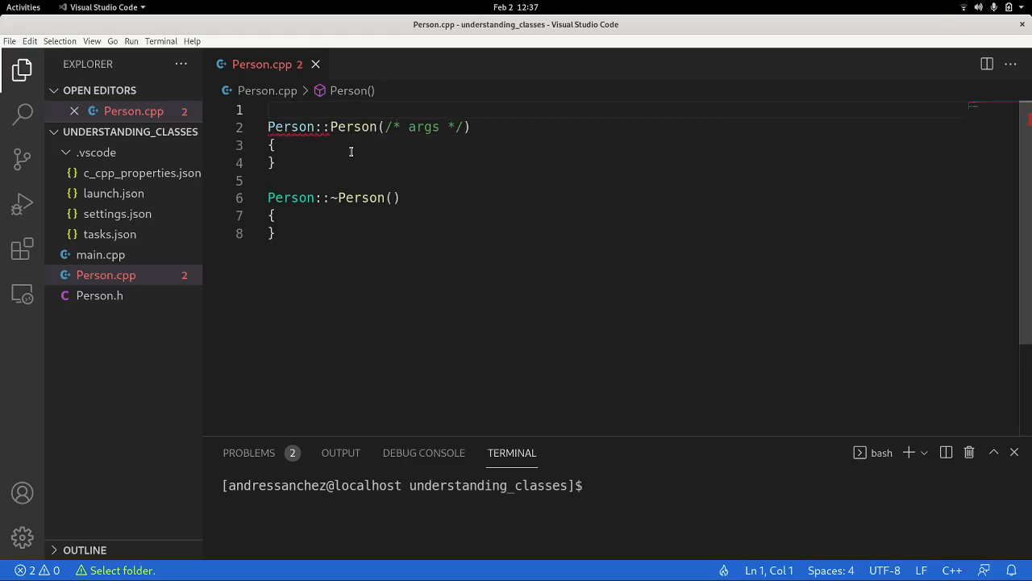
pyautogui.write('#in')
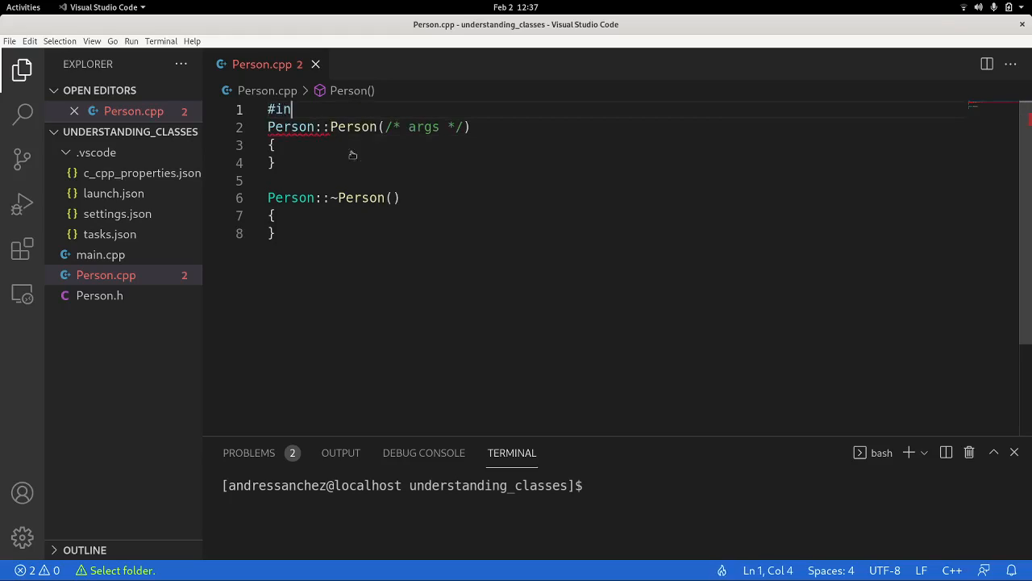
pyautogui.write('clude ')
pyautogui.write('"')
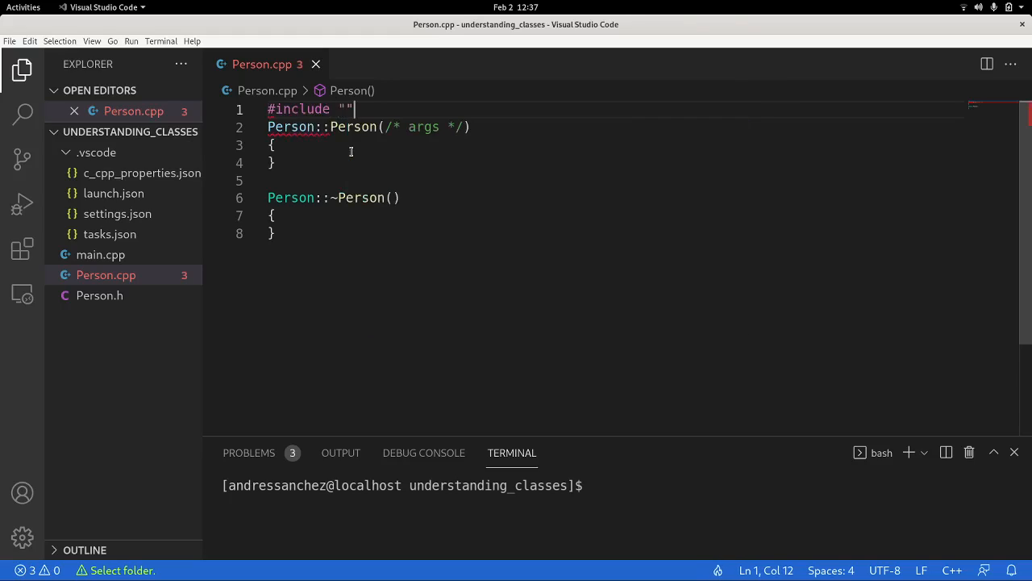
pyautogui.write('PEr')
pyautogui.press('BackSpace')
pyautogui.press('BackSpace')
pyautogui.write('erson.h')
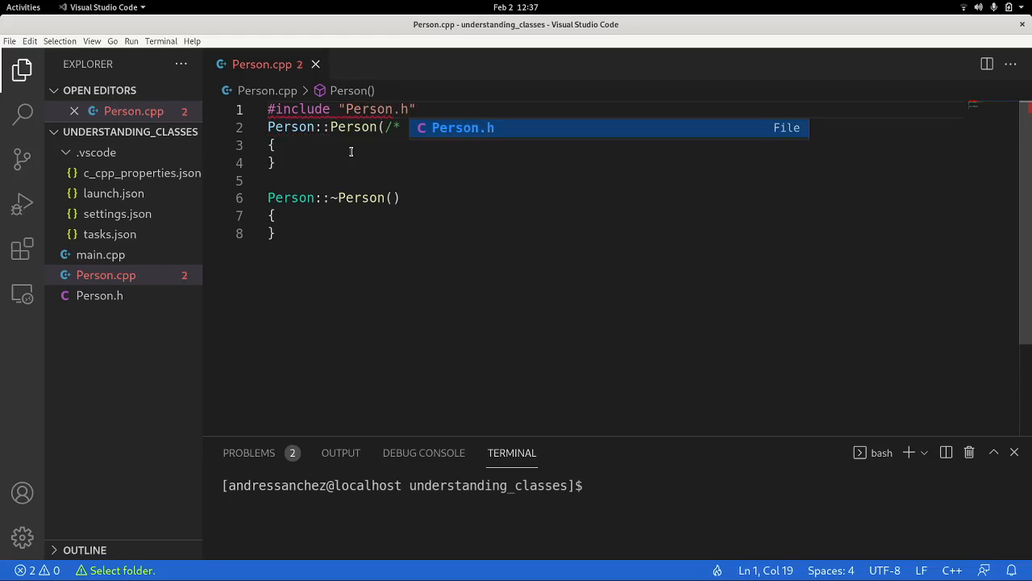
pyautogui.write('"')
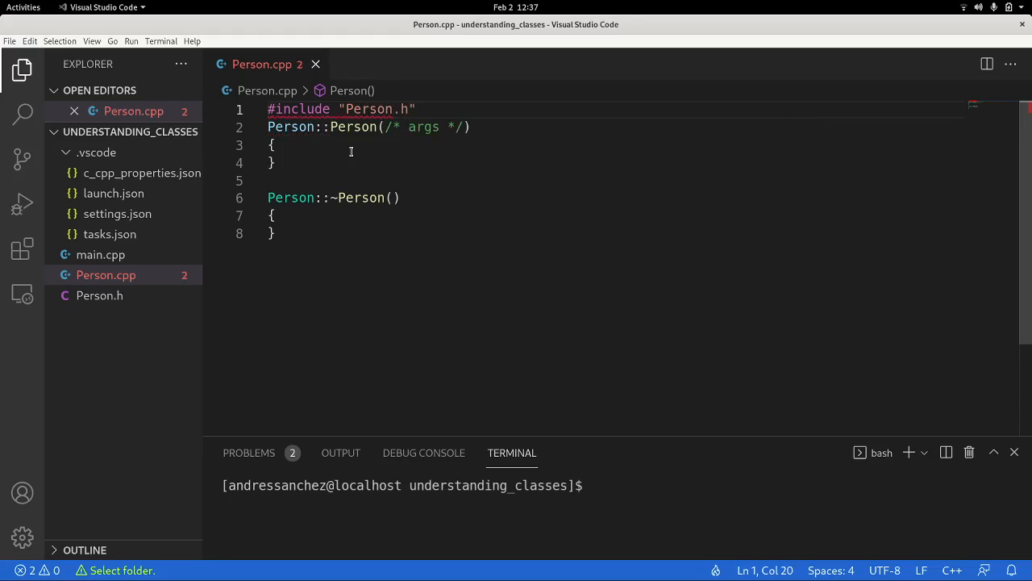
# Save Person.cpp and close its tab
pyautogui.hotkey('ctrl', 's')
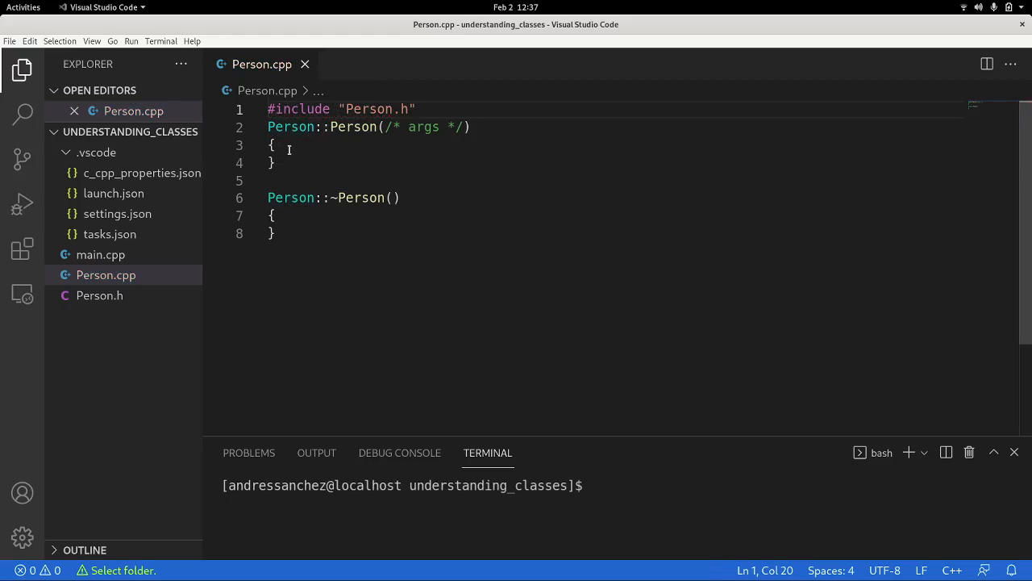
pyautogui.click(304, 65)
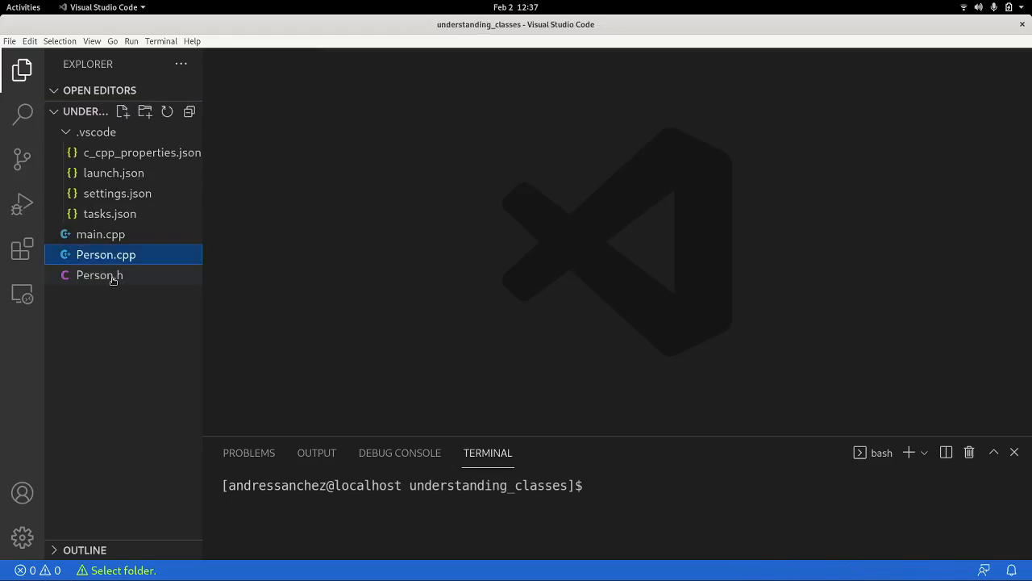
# In Person.h add an empty line under the /* data */ comment and move to line 1
pyautogui.click(100, 295)
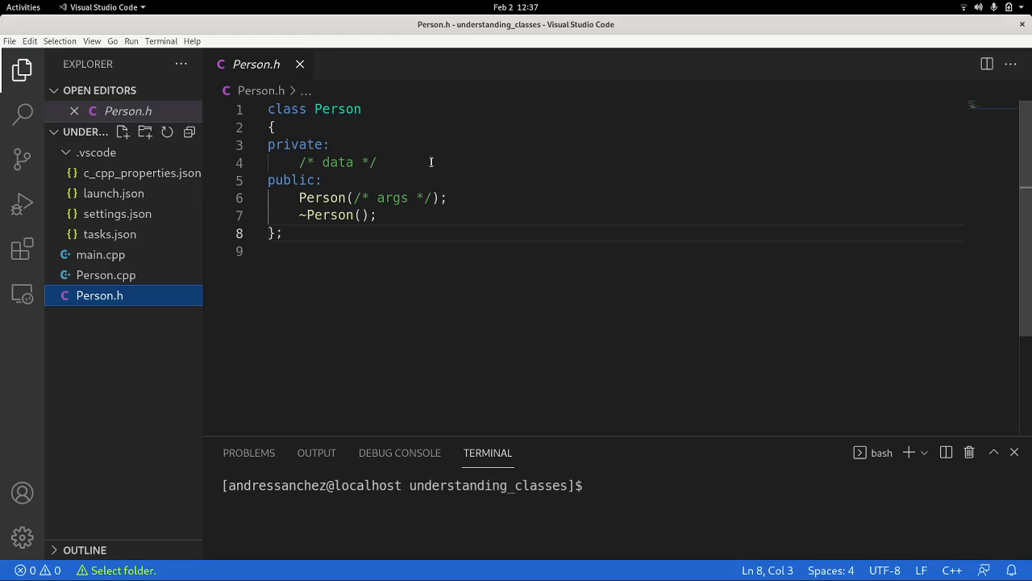
pyautogui.click(285, 110)
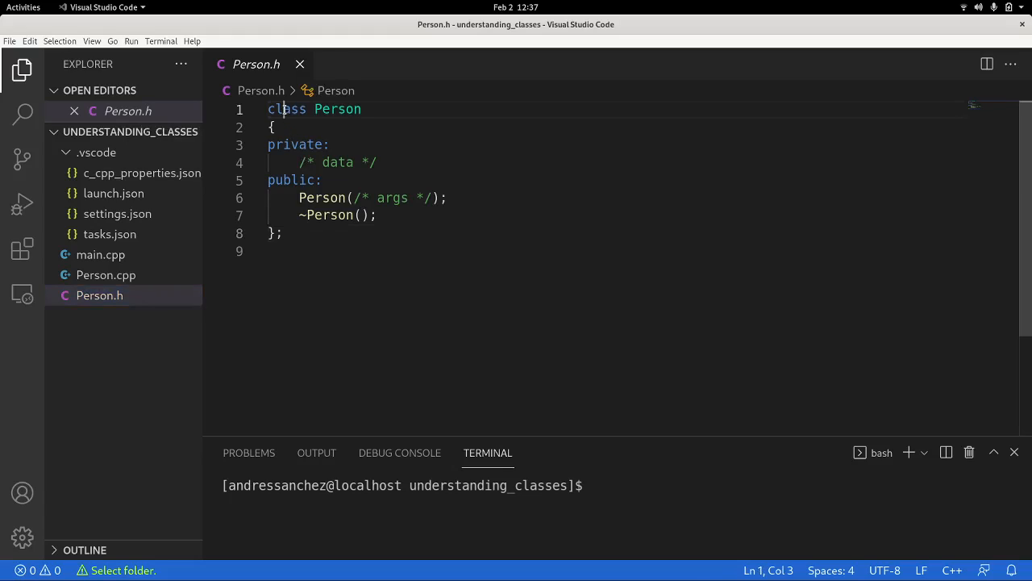
pyautogui.doubleClick(286, 110)
pyautogui.click(337, 145)
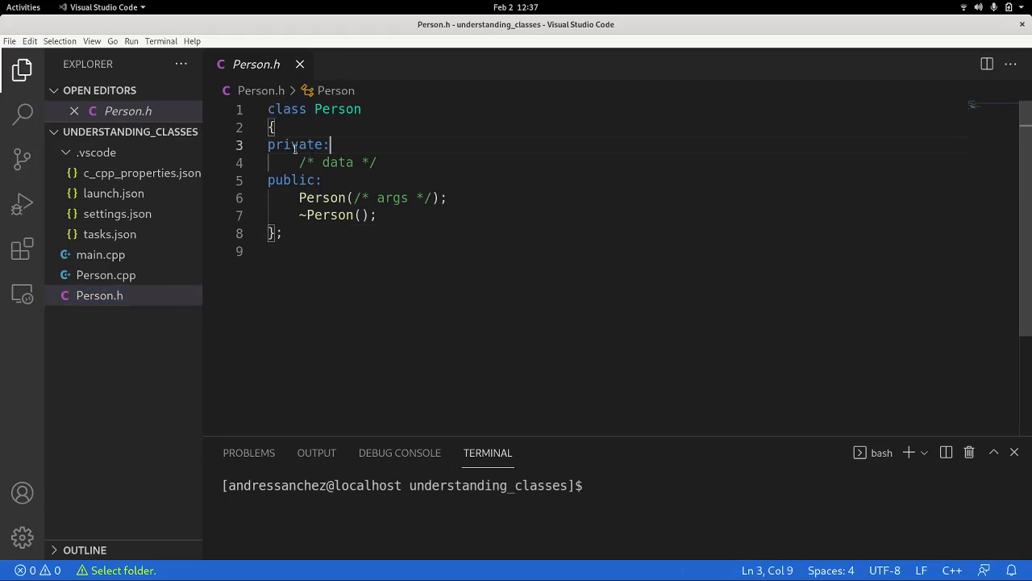
pyautogui.moveTo(331, 145); pyautogui.dragTo(266, 145)
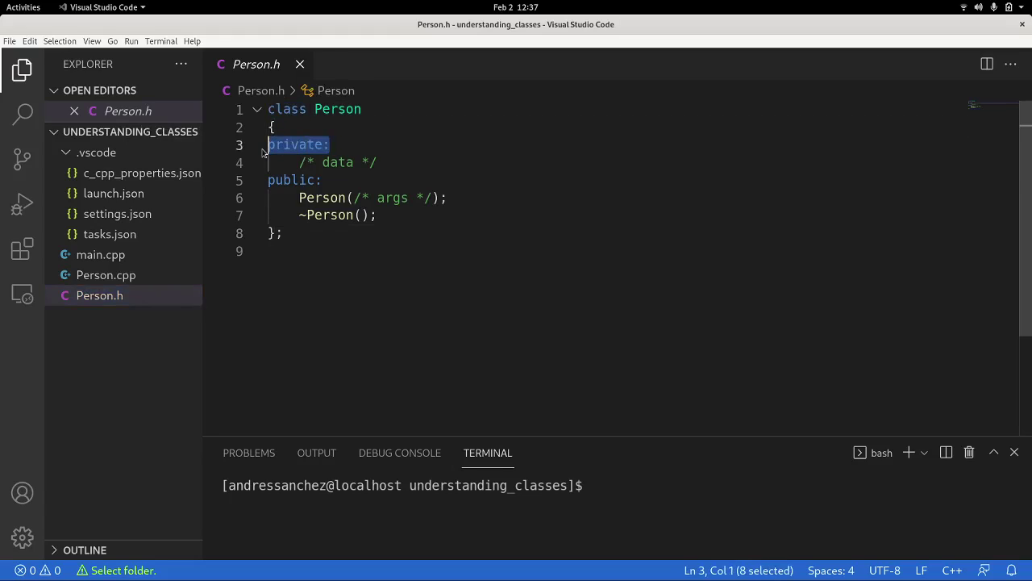
pyautogui.click(380, 162)
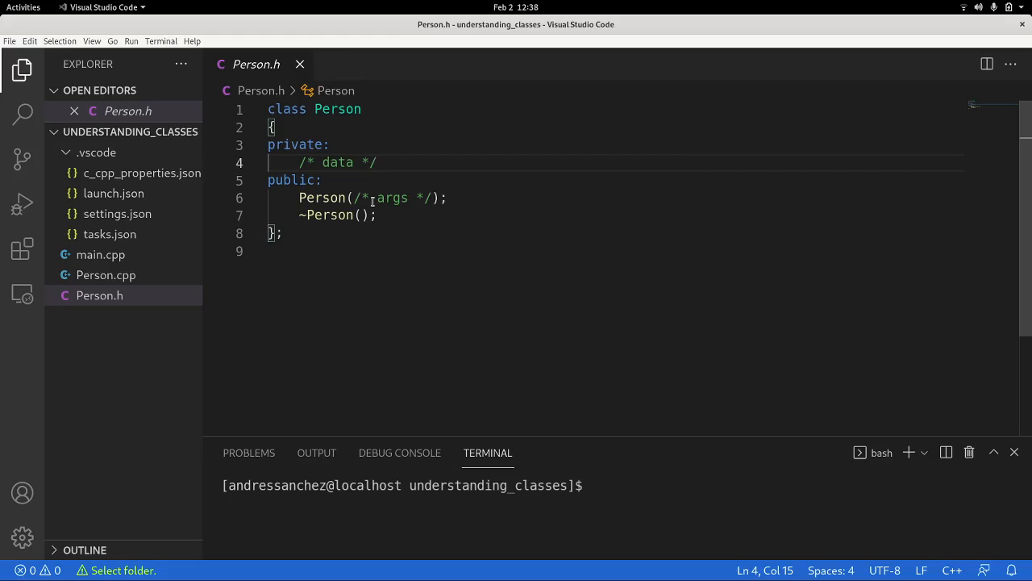
pyautogui.press('Return')
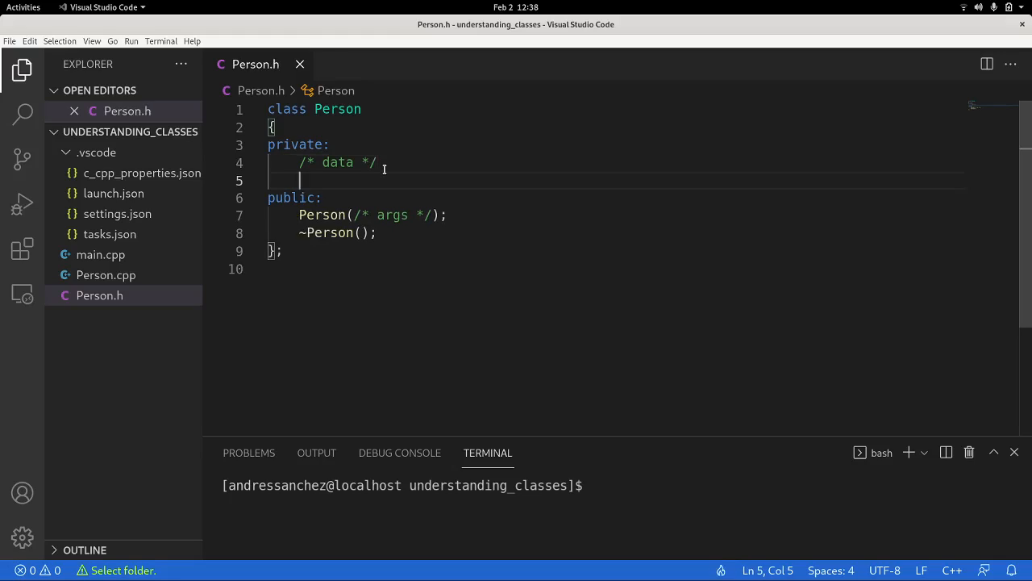
pyautogui.press('Up')
pyautogui.press('Up')
pyautogui.press('Up')
pyautogui.press('Up')
# Add an #include <string> line above the class declaration in Person.h
pyautogui.press('Home')
pyautogui.press('Return')
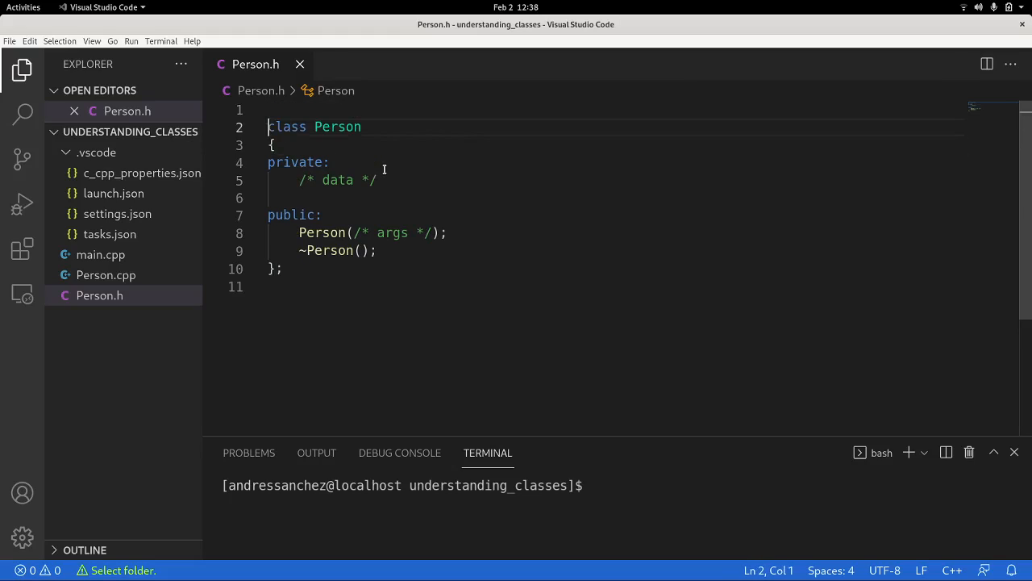
pyautogui.press('Up')
pyautogui.write('#in')
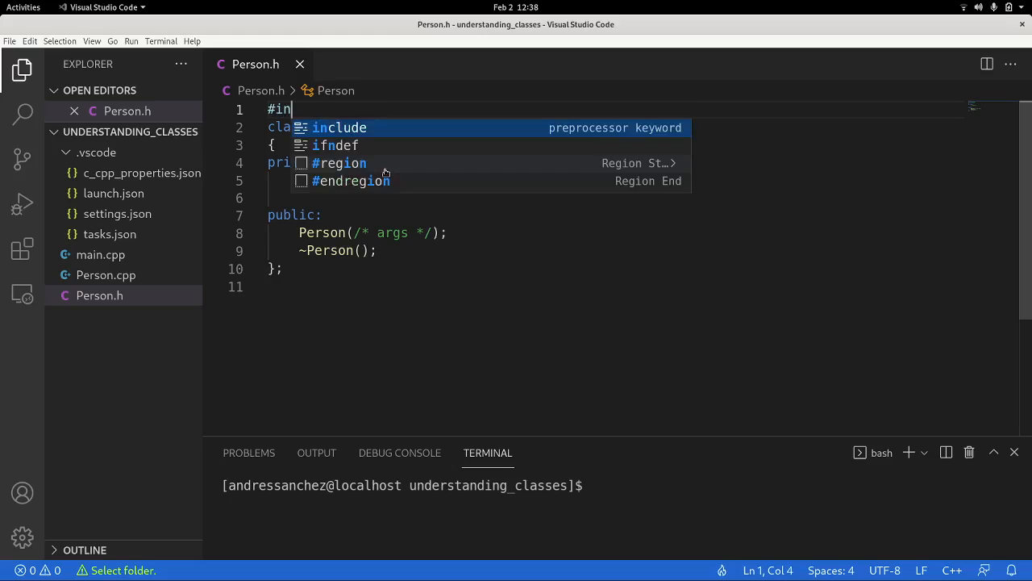
pyautogui.press('Tab')
pyautogui.write('<')
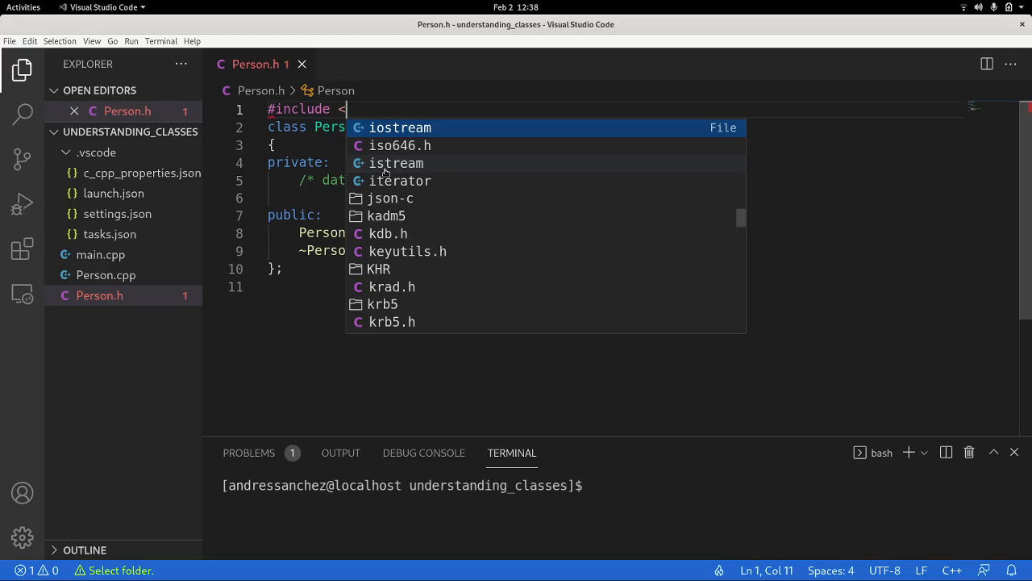
pyautogui.write('string>')
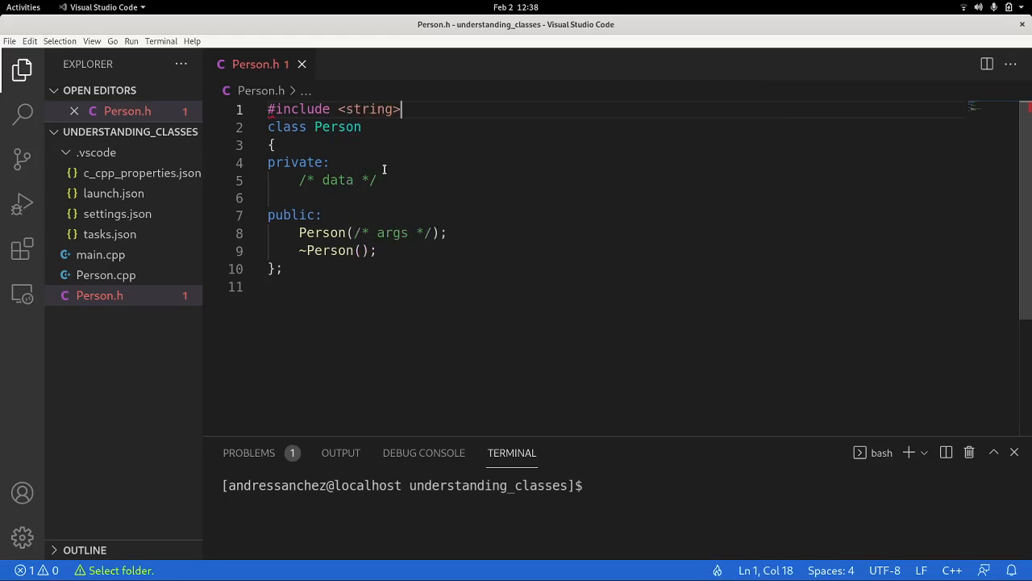
# Declare private members std::string name, std::string surname and int age
pyautogui.click(401, 179)
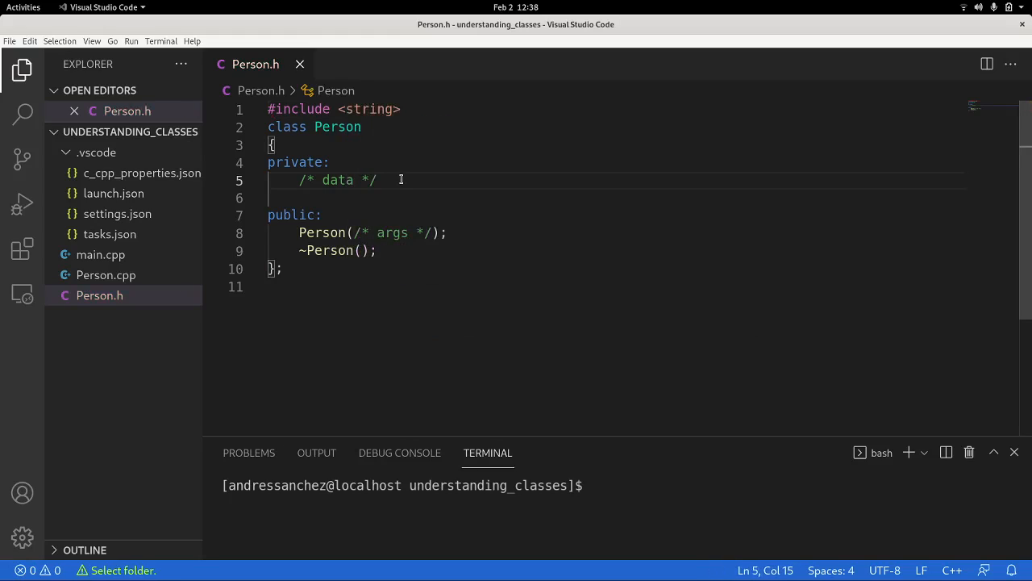
pyautogui.press('Return')
pyautogui.write('std::')
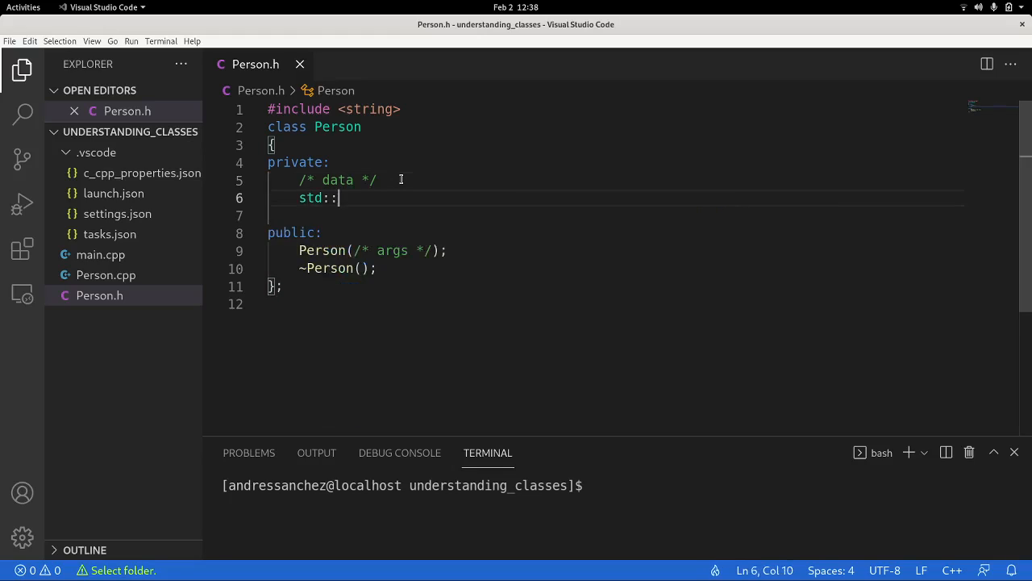
pyautogui.write('st')
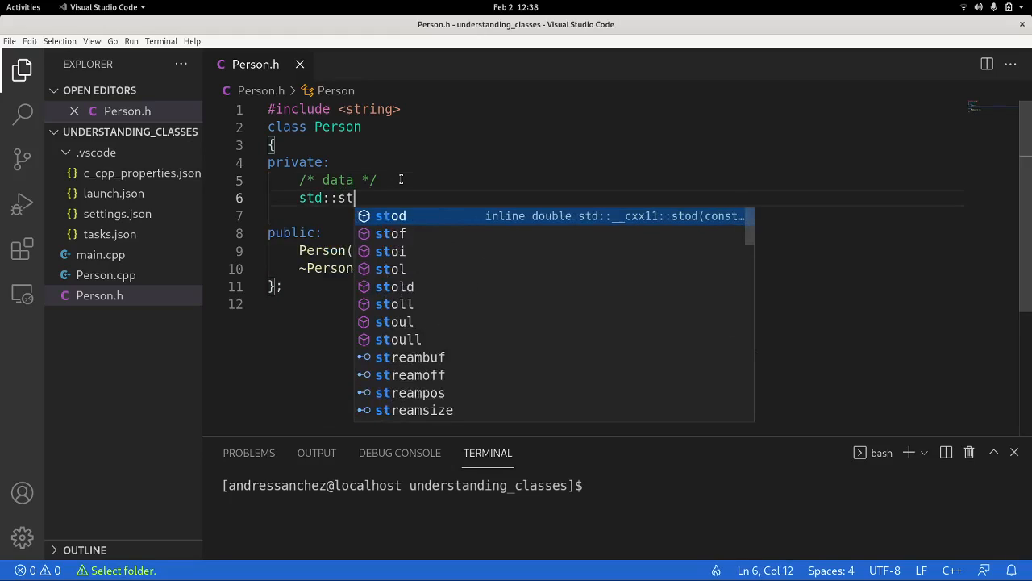
pyautogui.write('ring ')
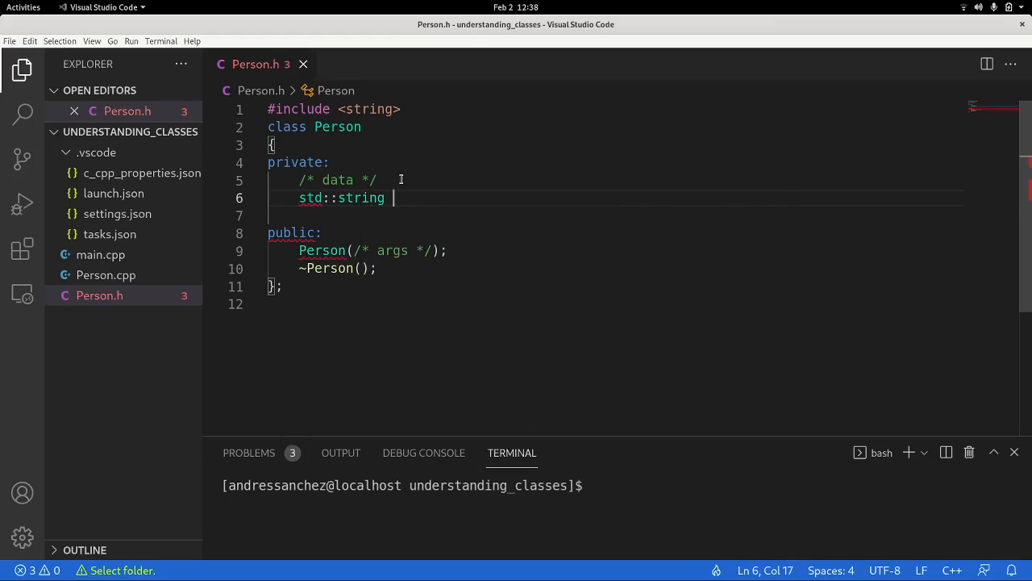
pyautogui.write('name;')
pyautogui.press('Return')
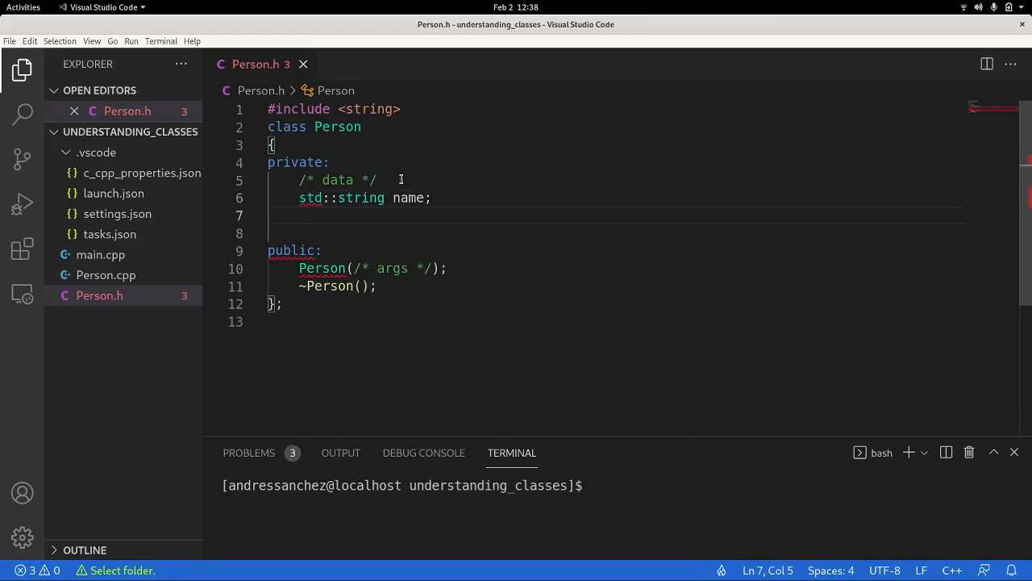
pyautogui.write('std::st')
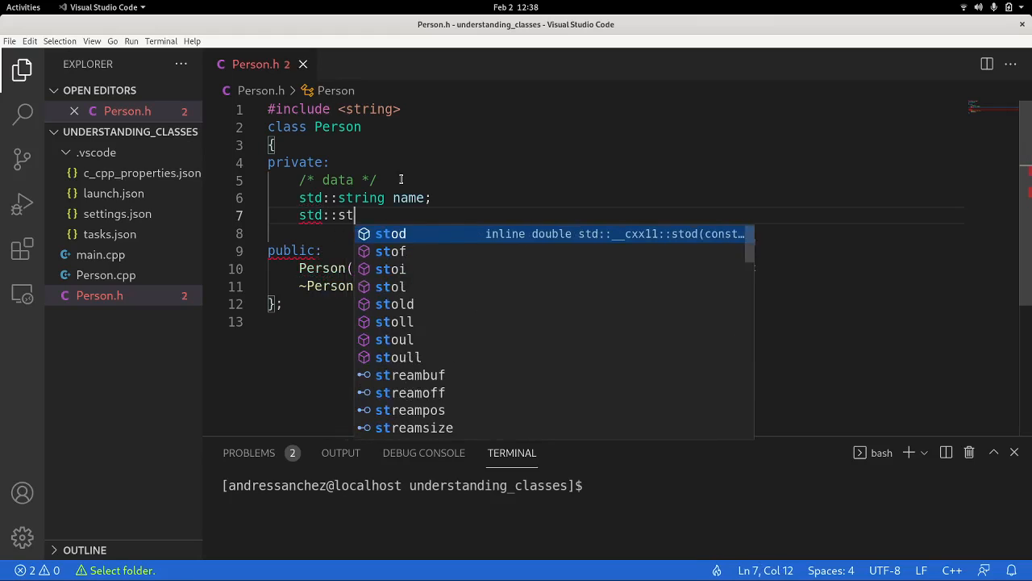
pyautogui.write('ring sur')
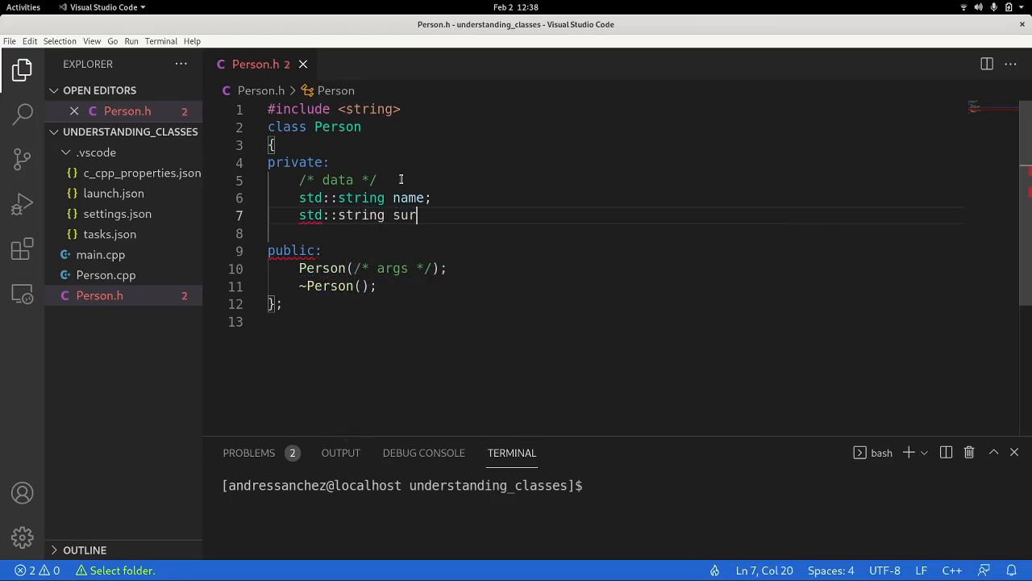
pyautogui.write('name')
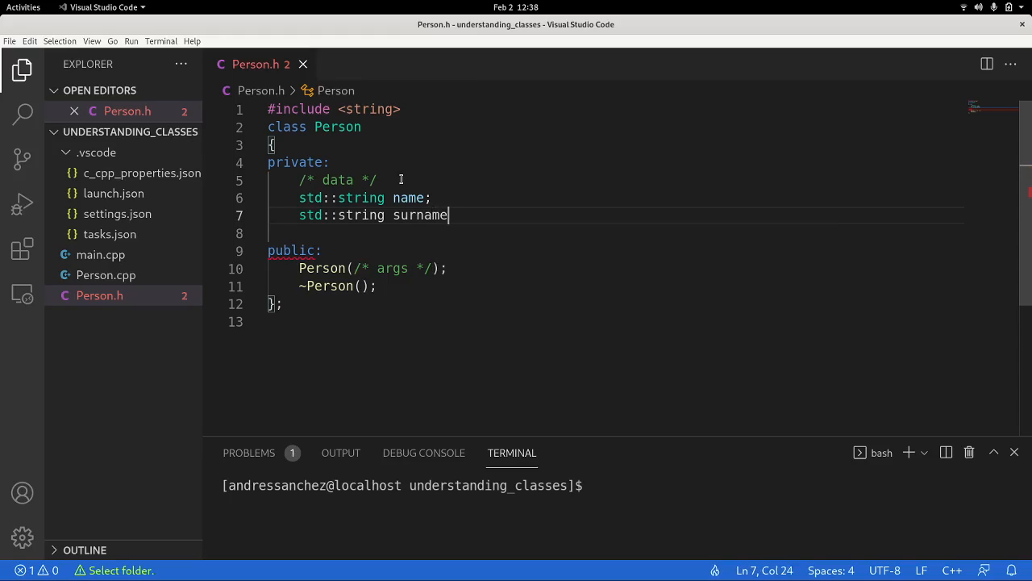
pyautogui.write(';')
pyautogui.press('Return')
pyautogui.write('int ')
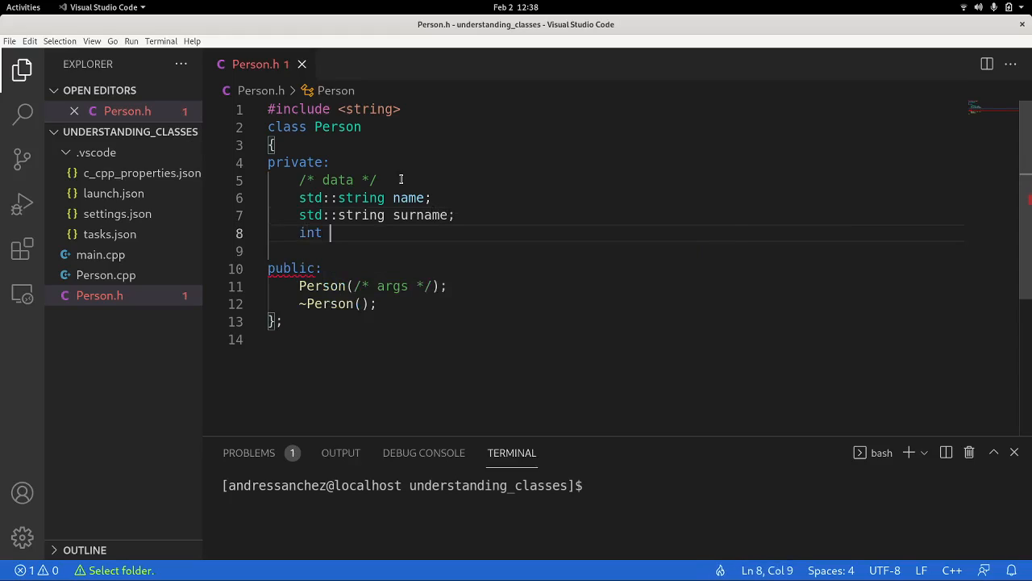
pyautogui.write('age')
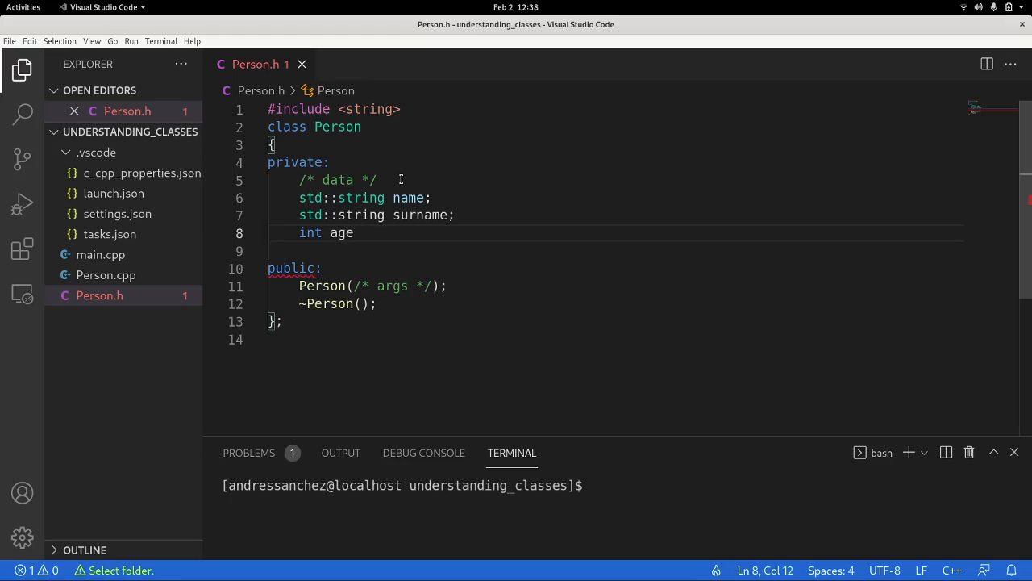
pyautogui.write(';')
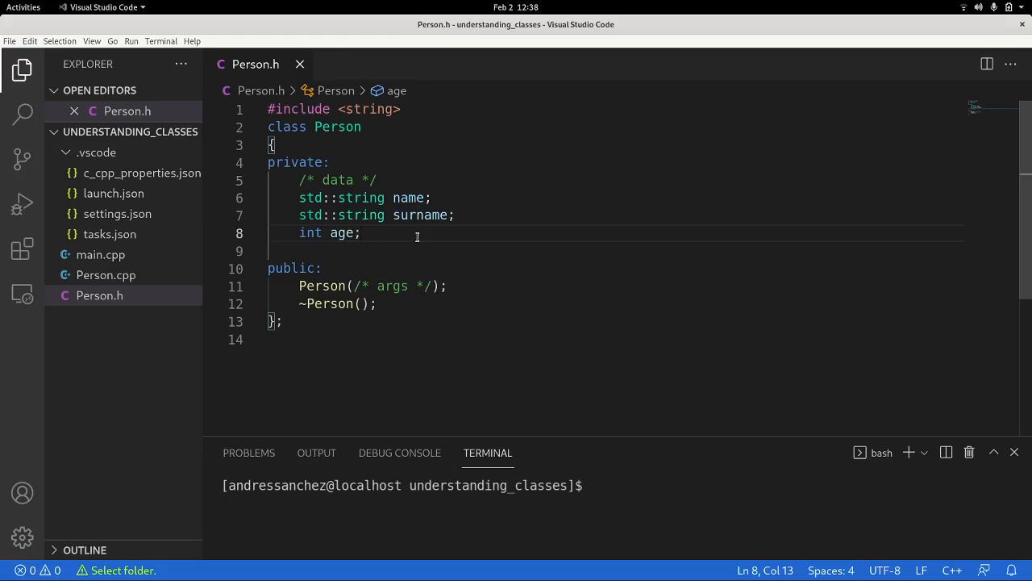
pyautogui.click(427, 285)
pyautogui.press('Home')
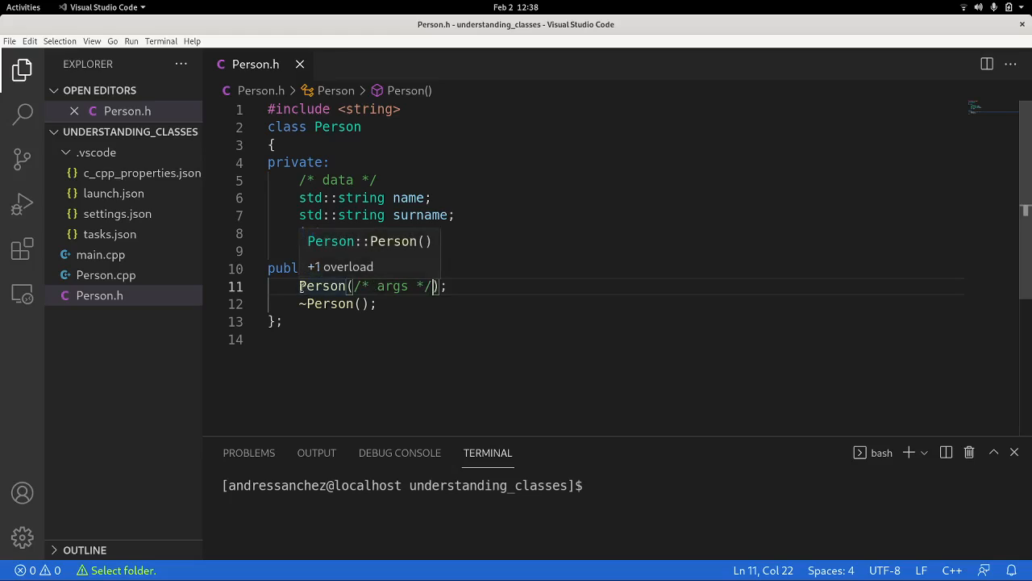
pyautogui.moveTo(448, 285); pyautogui.dragTo(299, 286)
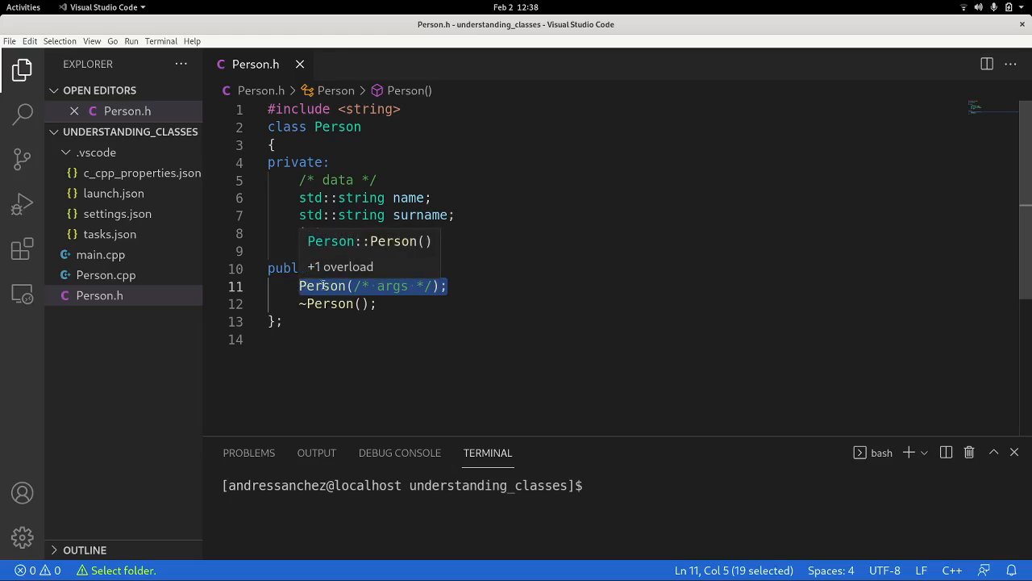
pyautogui.doubleClick(320, 286)
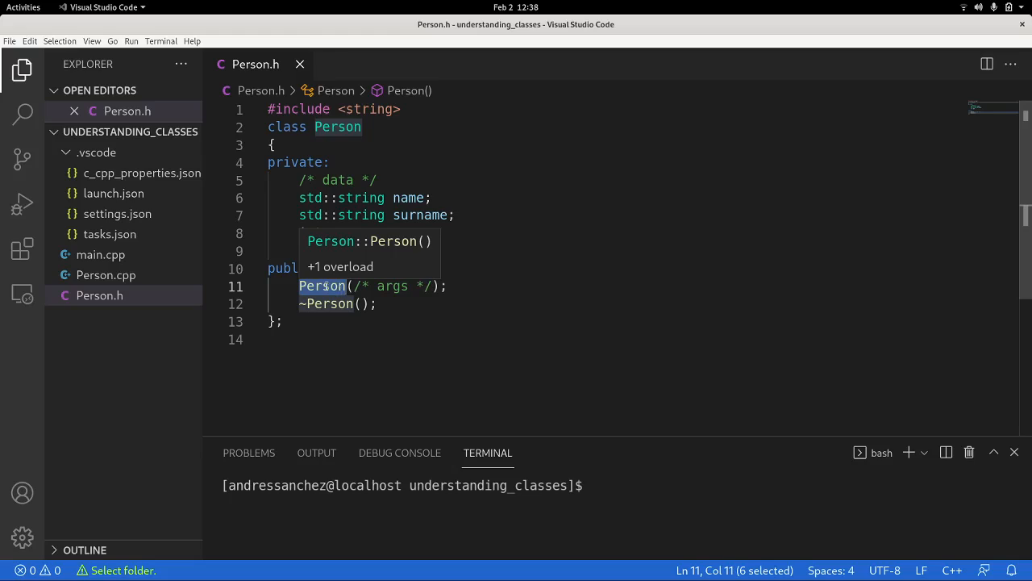
pyautogui.doubleClick(323, 286)
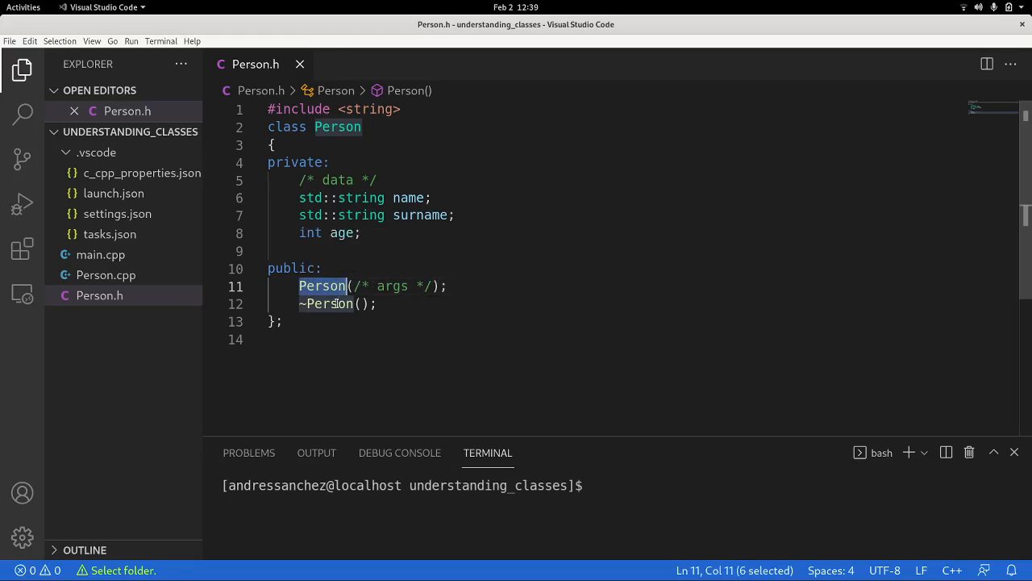
pyautogui.doubleClick(334, 304)
pyautogui.click(304, 303)
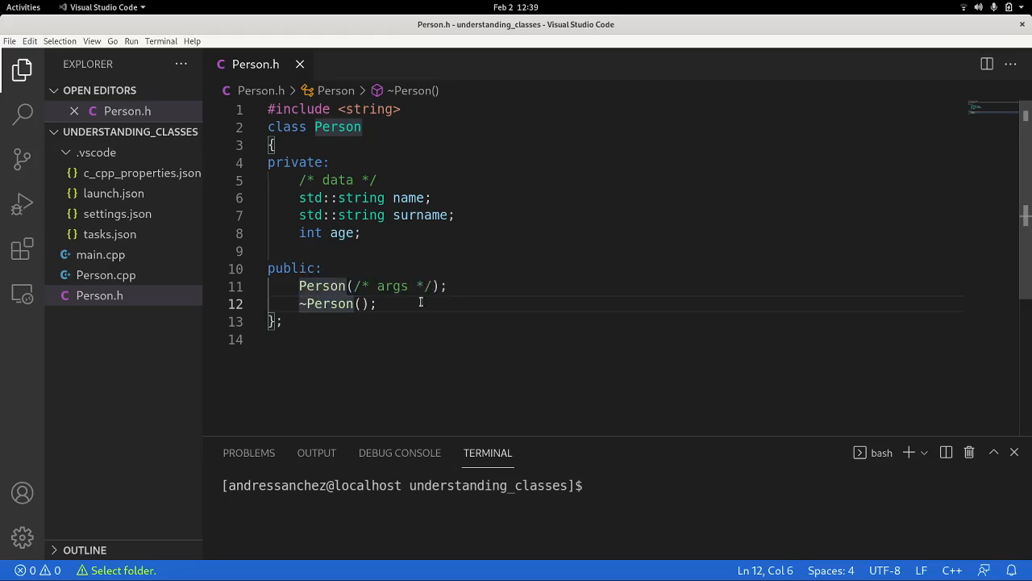
pyautogui.doubleClick(325, 286)
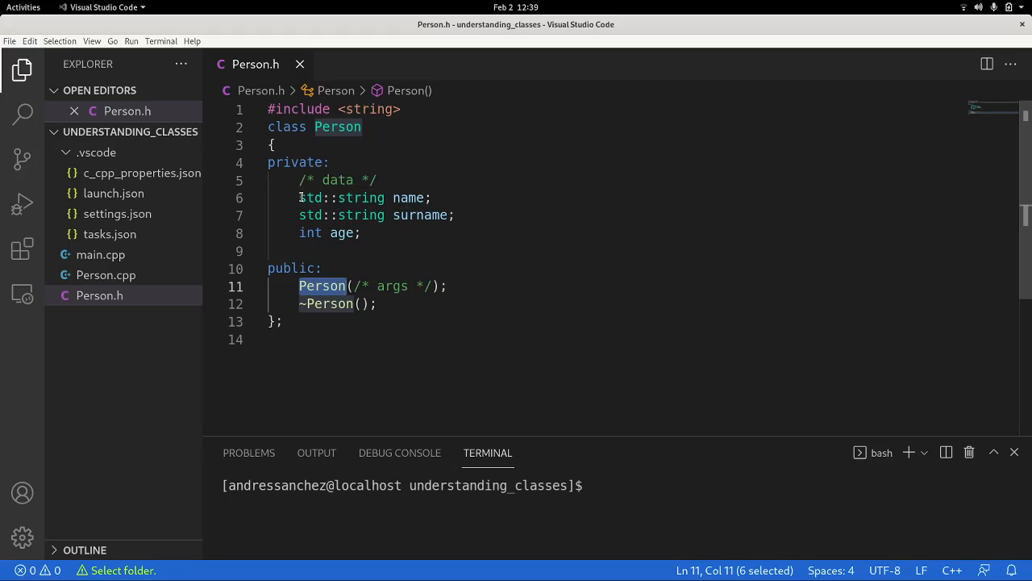
pyautogui.moveTo(468, 216); pyautogui.dragTo(259, 200)
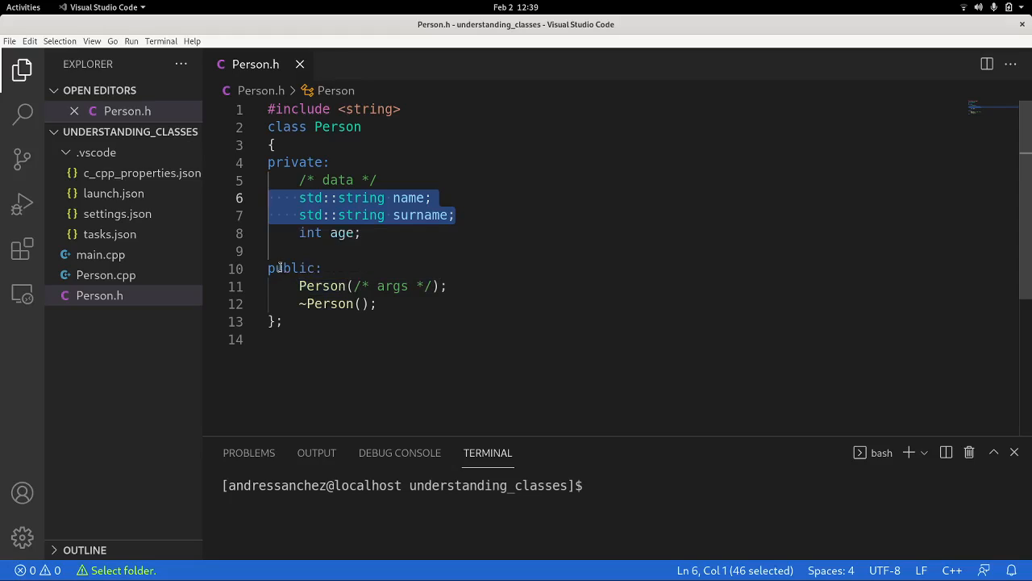
pyautogui.doubleClick(321, 285)
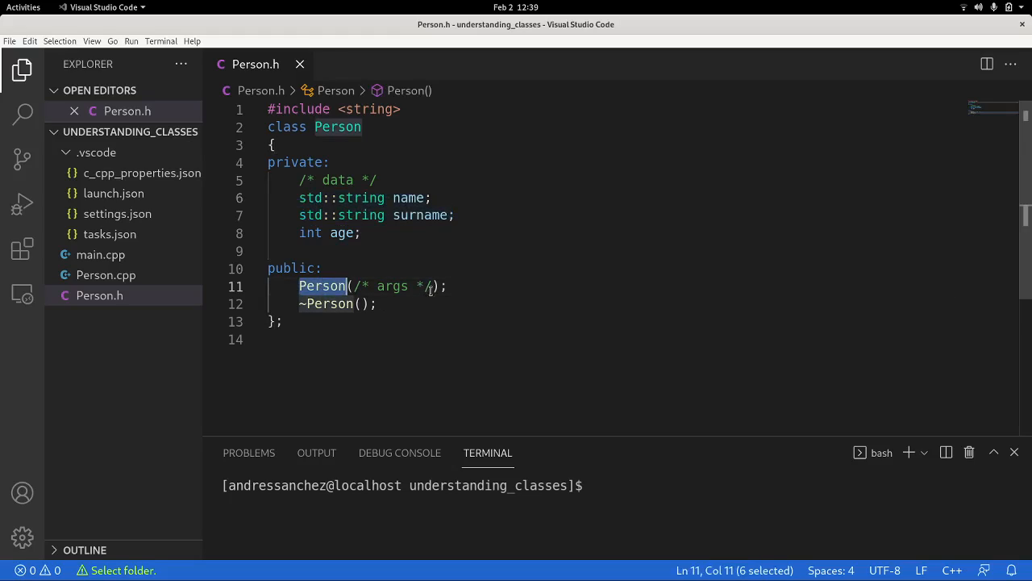
pyautogui.moveTo(434, 286); pyautogui.dragTo(353, 286)
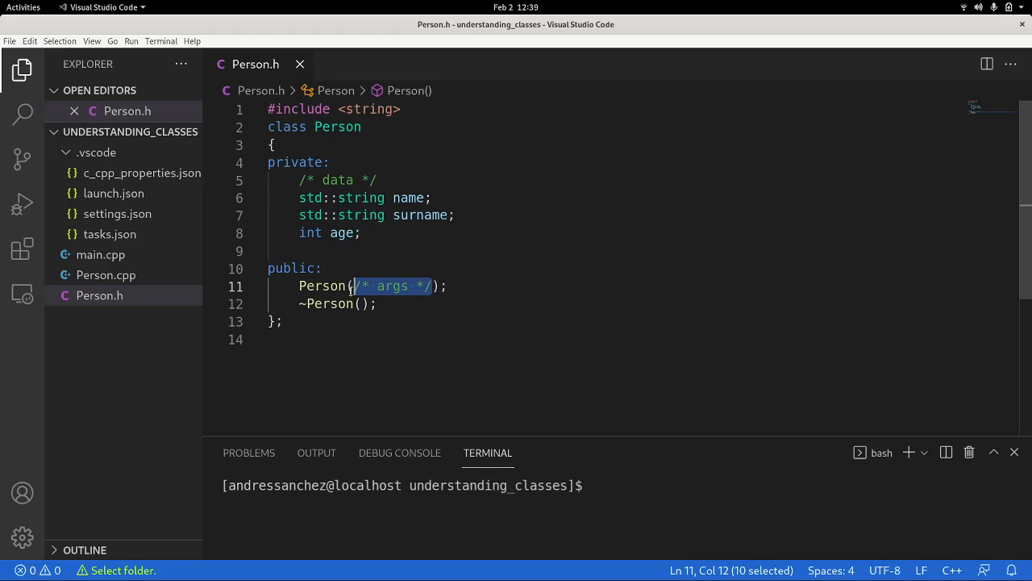
pyautogui.write('stri')
# Replace the constructor's args placeholder with std::string name, std::string surname, int age
pyautogui.press('BackSpace')
pyautogui.press('BackSpace')
pyautogui.press('BackSpace')
pyautogui.press('BackSpace')
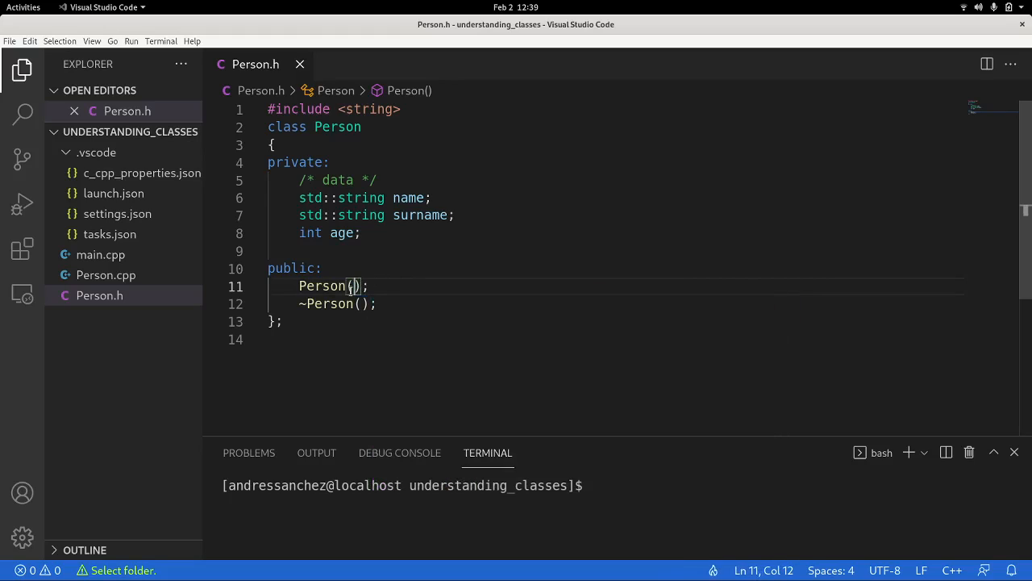
pyautogui.write('std::string ')
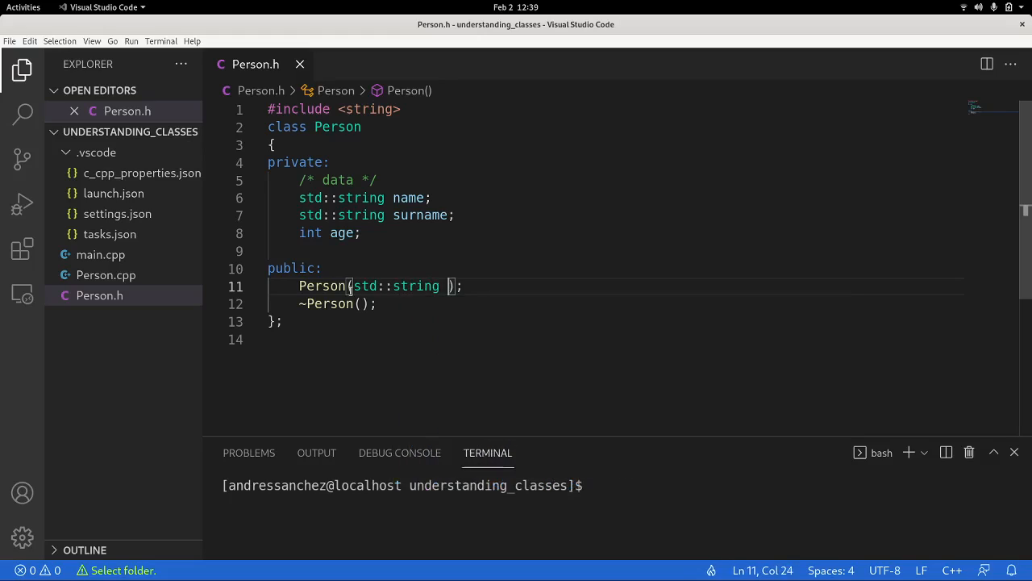
pyautogui.write('name.')
pyautogui.press('BackSpace')
pyautogui.write(', std')
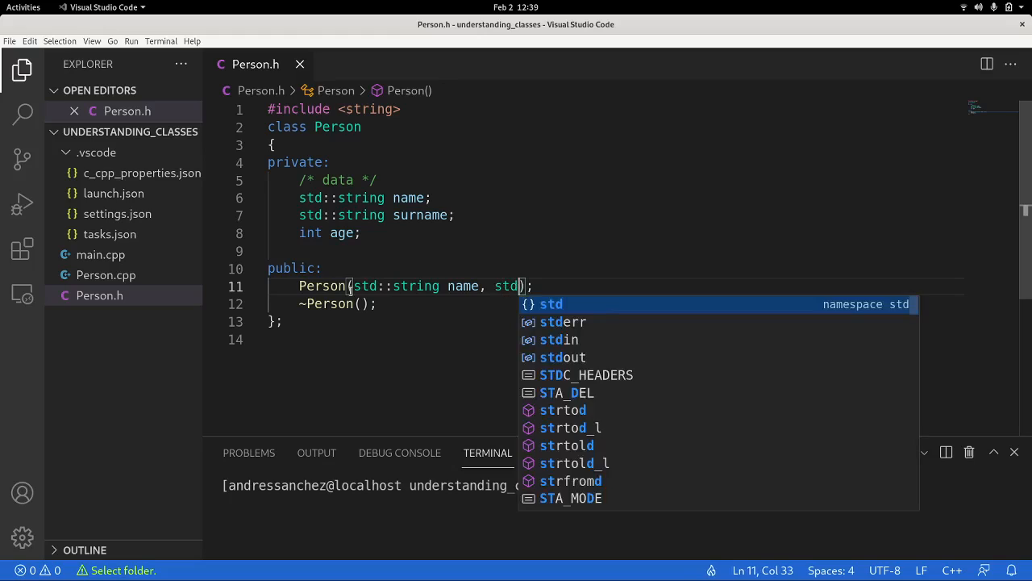
pyautogui.write('::string su')
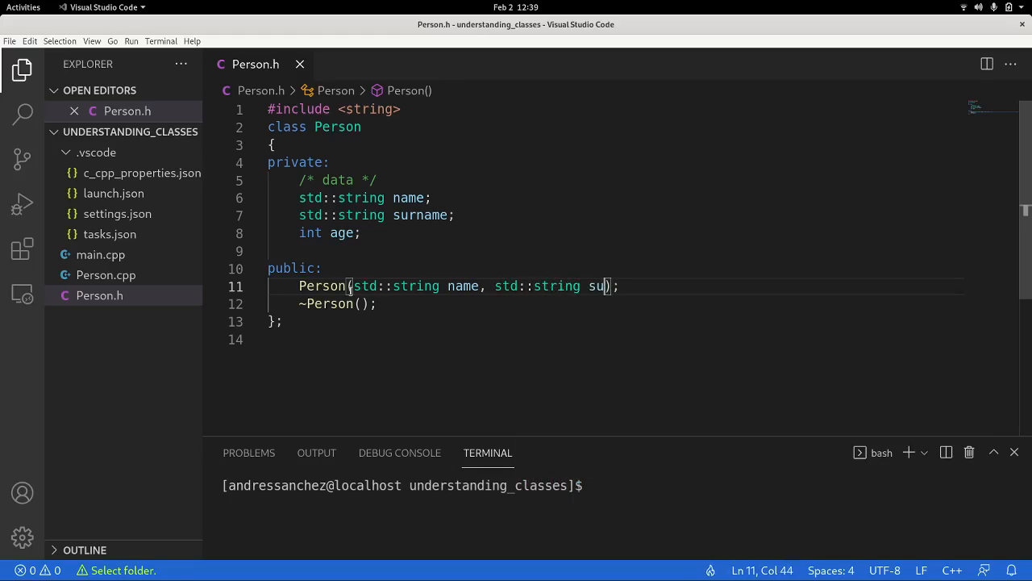
pyautogui.write('rname, ')
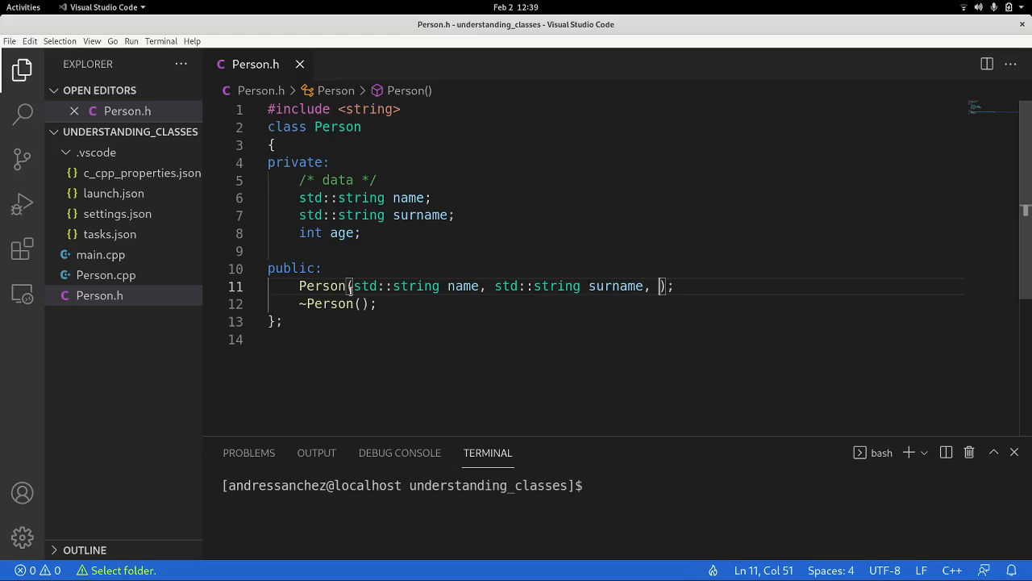
pyautogui.write('in')
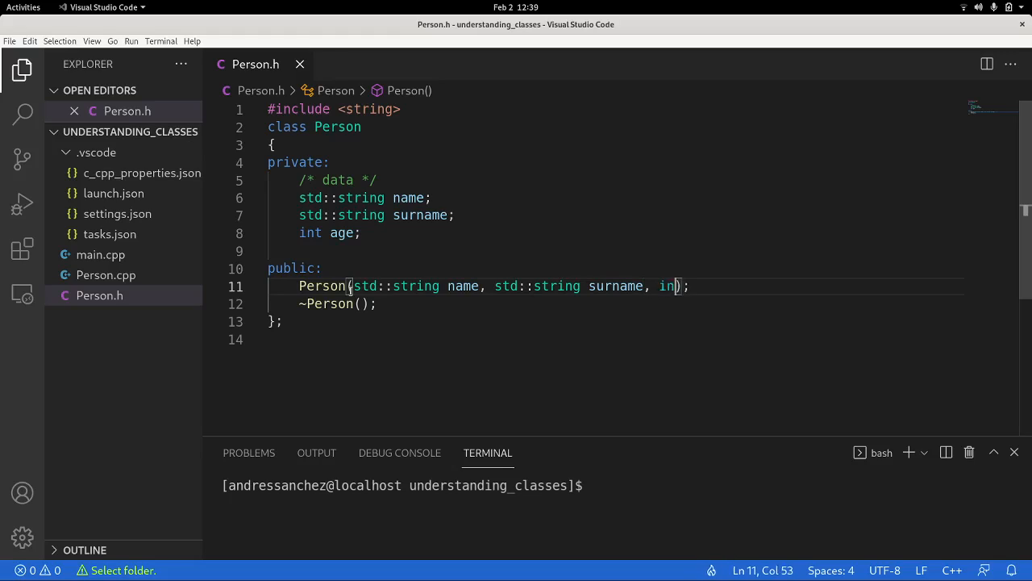
pyautogui.write('t age')
pyautogui.write(')')
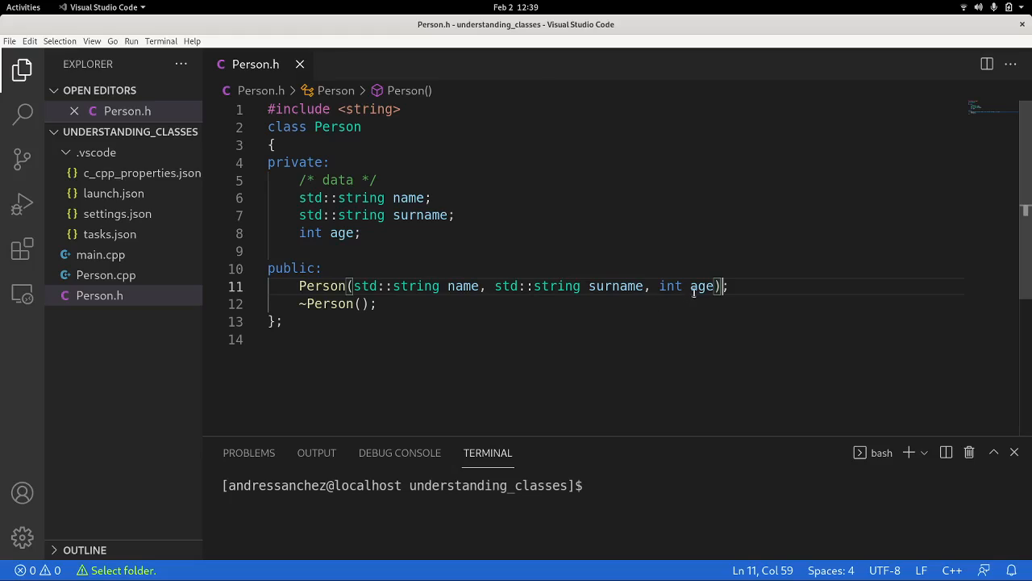
# Select and copy the constructor's parameter list for reuse in Person.cpp
pyautogui.moveTo(714, 287); pyautogui.dragTo(706, 287)
pyautogui.moveTo(637, 288); pyautogui.dragTo(353, 289)
pyautogui.hotkey('ctrl', 'c')
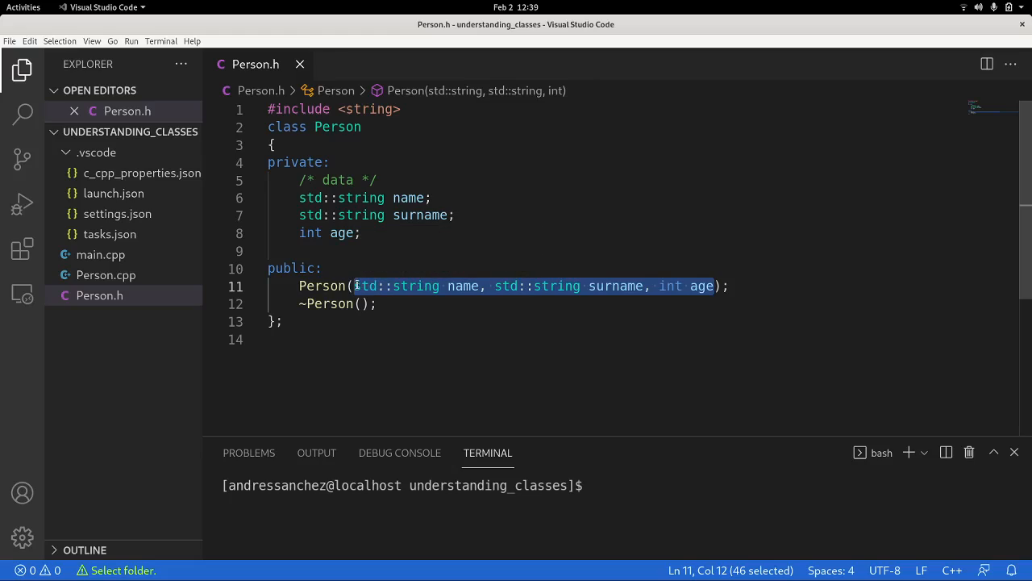
pyautogui.click(414, 310)
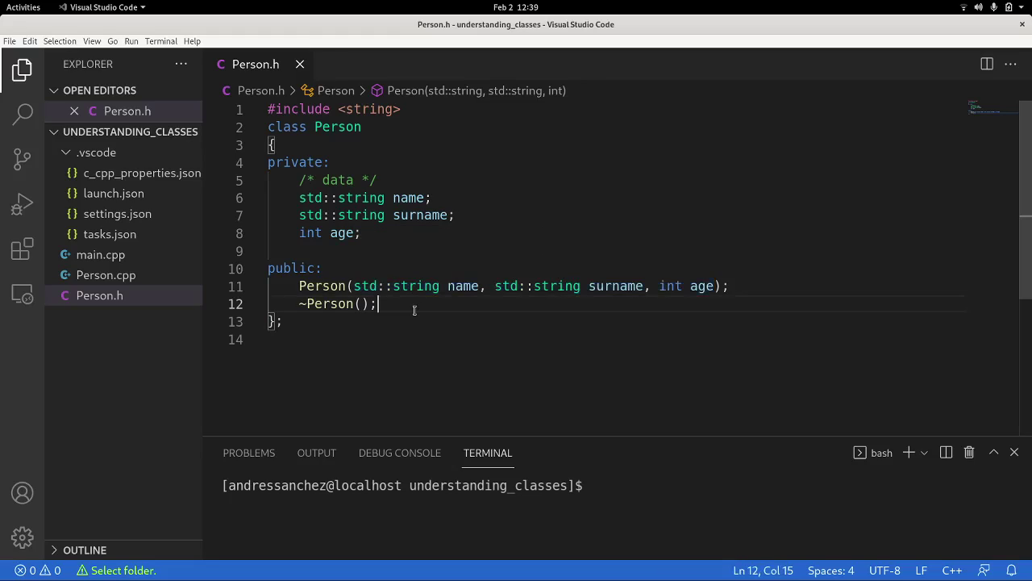
pyautogui.click(730, 286)
pyautogui.press('Left')
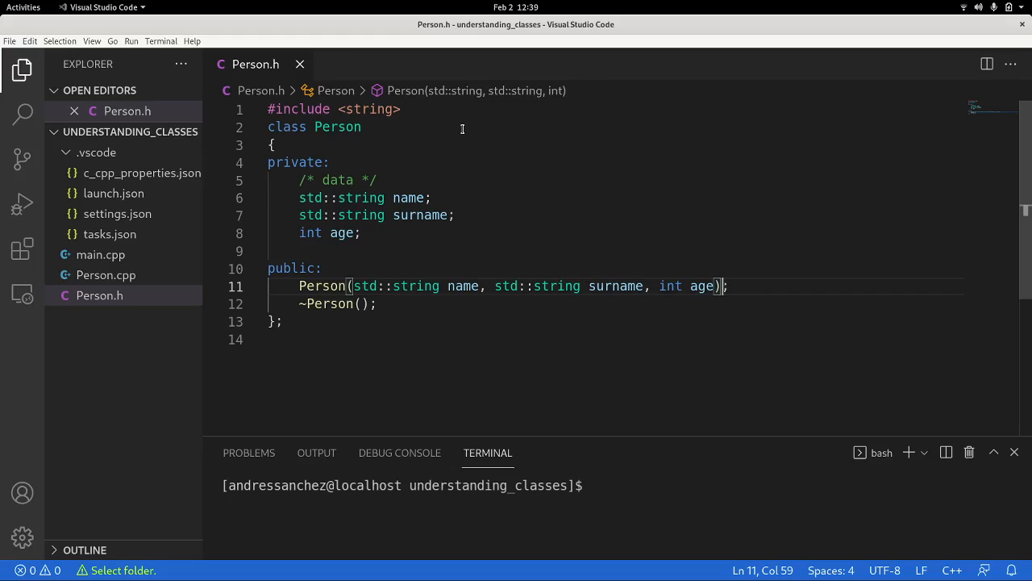
pyautogui.moveTo(125, 278)
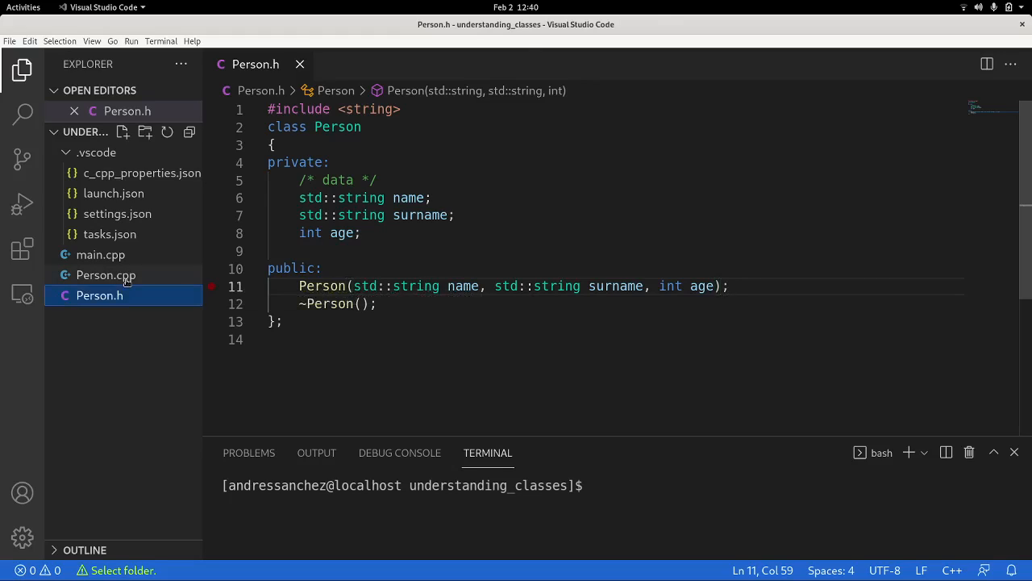
# Replace '/* args */' in Person.cpp's constructor with std::string name, std::string surname, int age
pyautogui.click(126, 280)
pyautogui.click(301, 64)
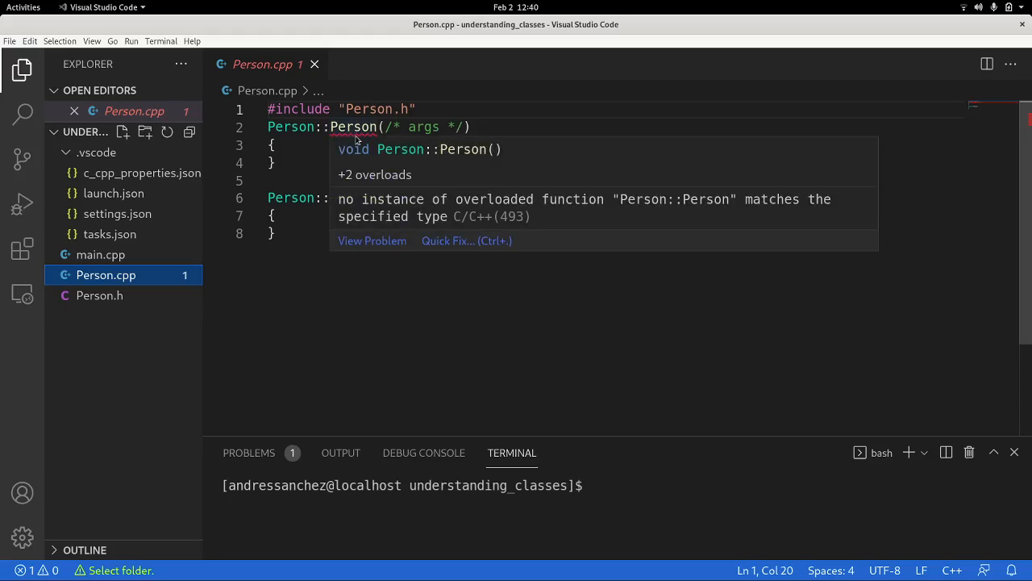
pyautogui.click(448, 126)
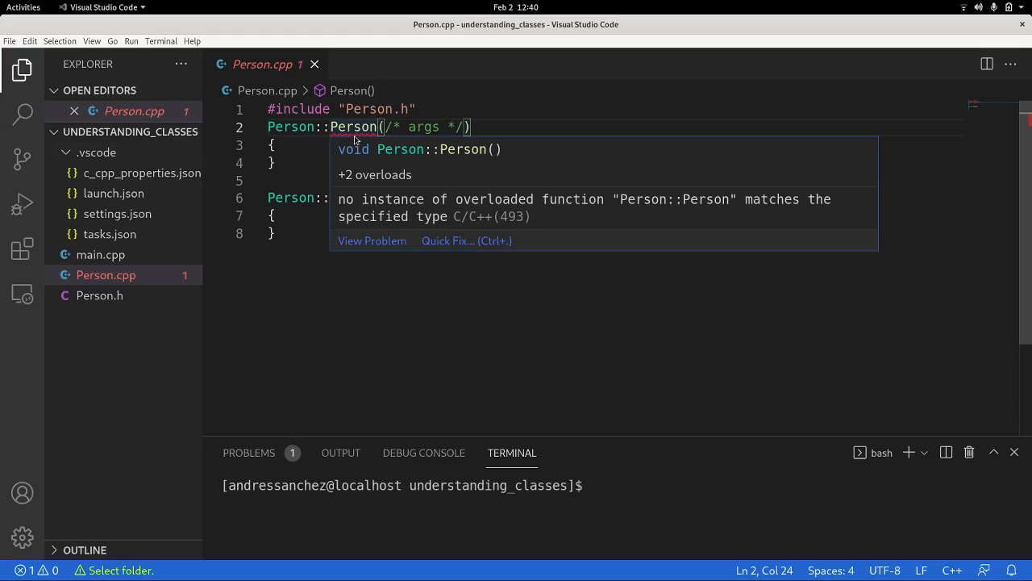
pyautogui.moveTo(465, 127); pyautogui.dragTo(385, 126)
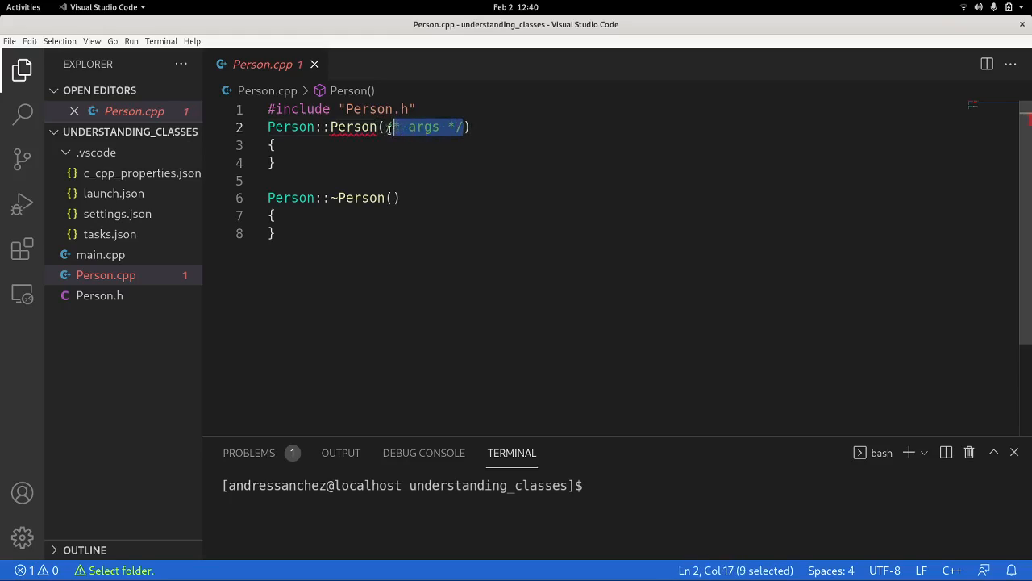
pyautogui.hotkey('ctrl', 'v')
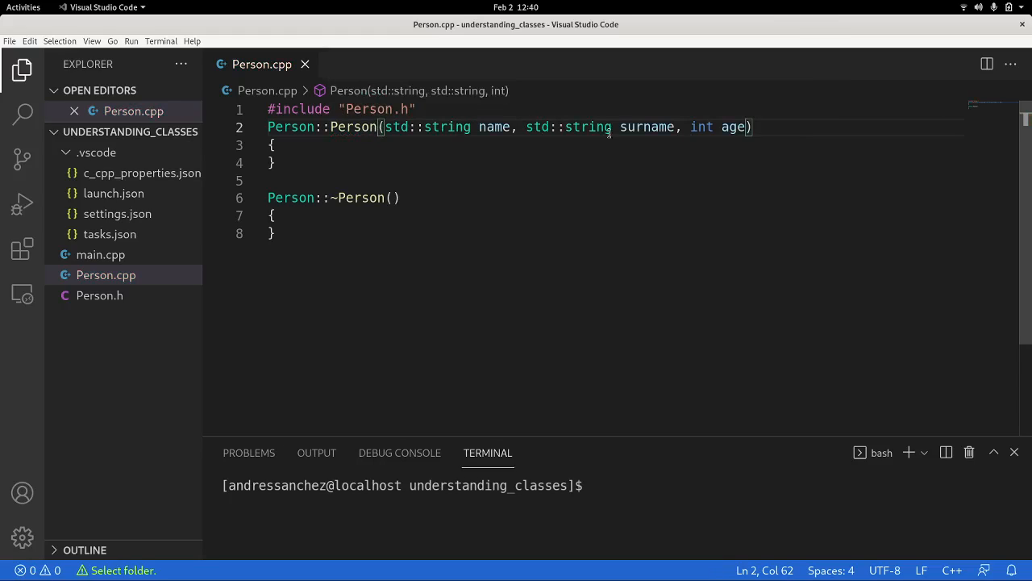
# Rename the constructor parameters name, surname and age to a, b and c, beginning a colon for an initializer list
pyautogui.click(781, 129)
pyautogui.click(276, 144)
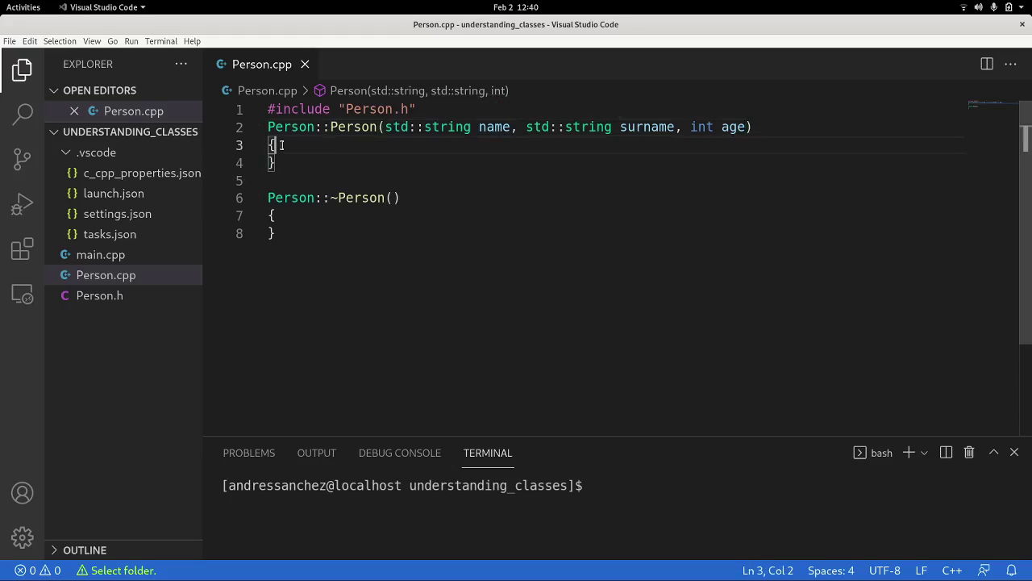
pyautogui.click(755, 127)
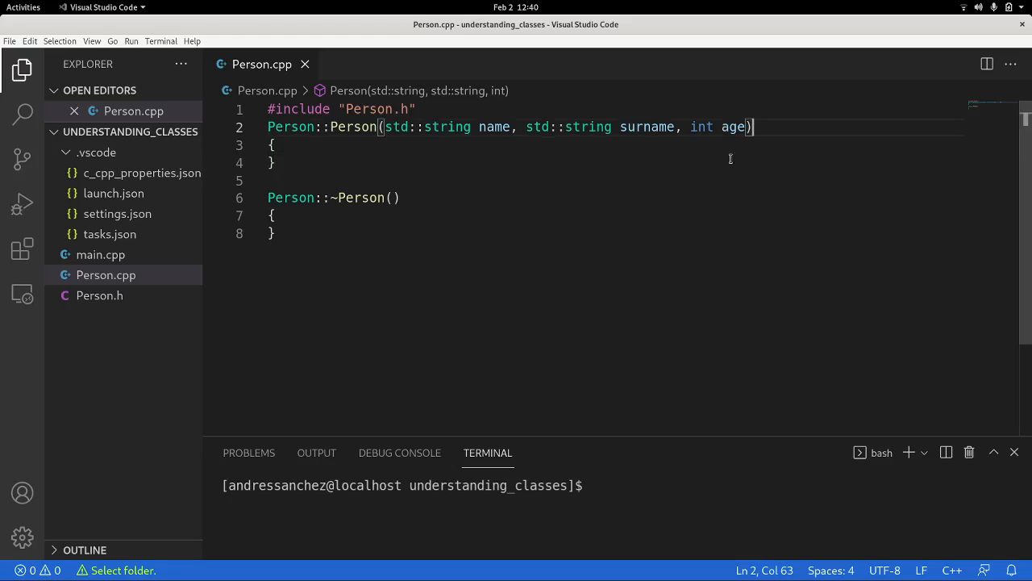
pyautogui.doubleClick(496, 128)
pyautogui.write('a')
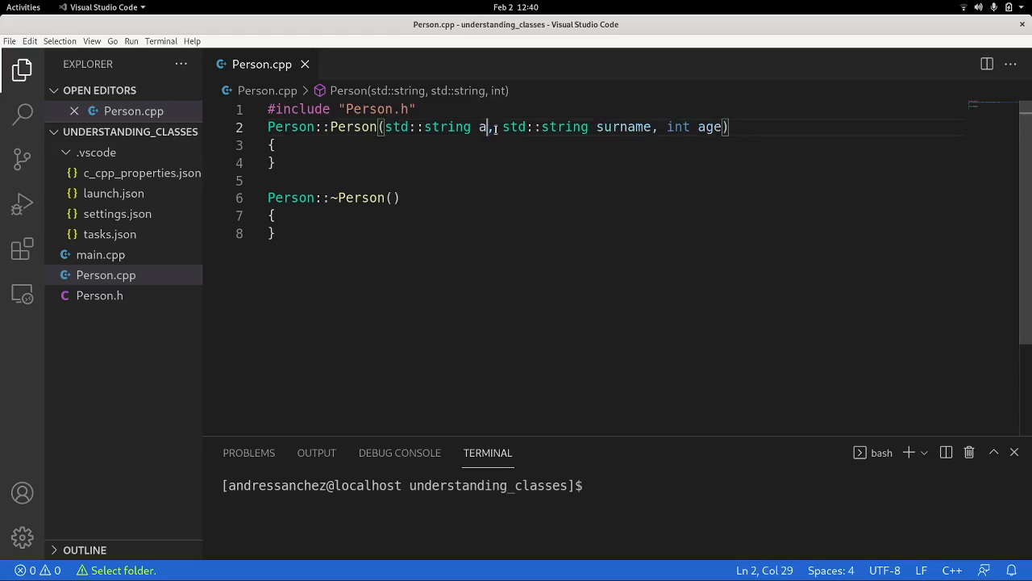
pyautogui.doubleClick(644, 127)
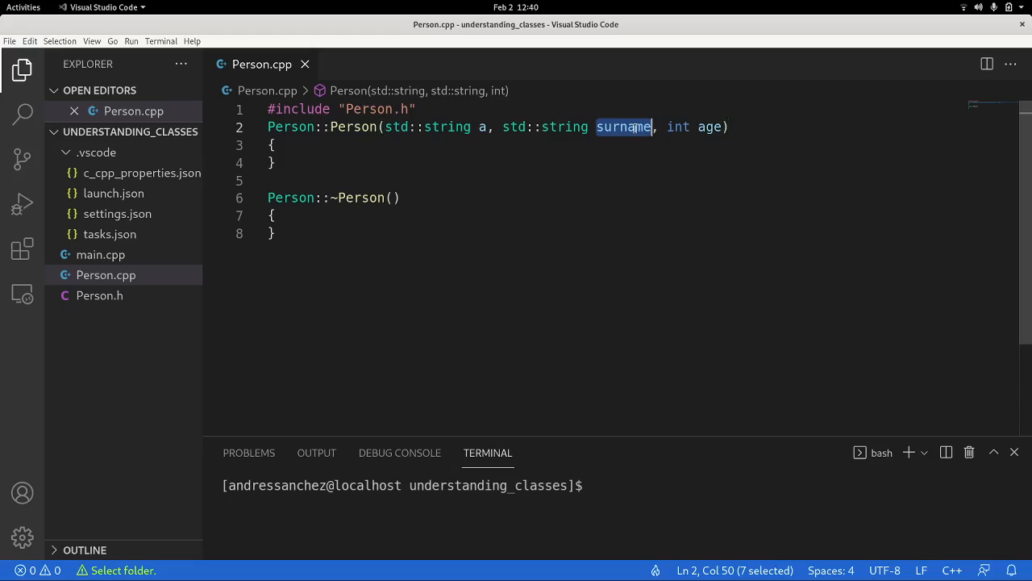
pyautogui.write('b')
pyautogui.doubleClick(661, 127)
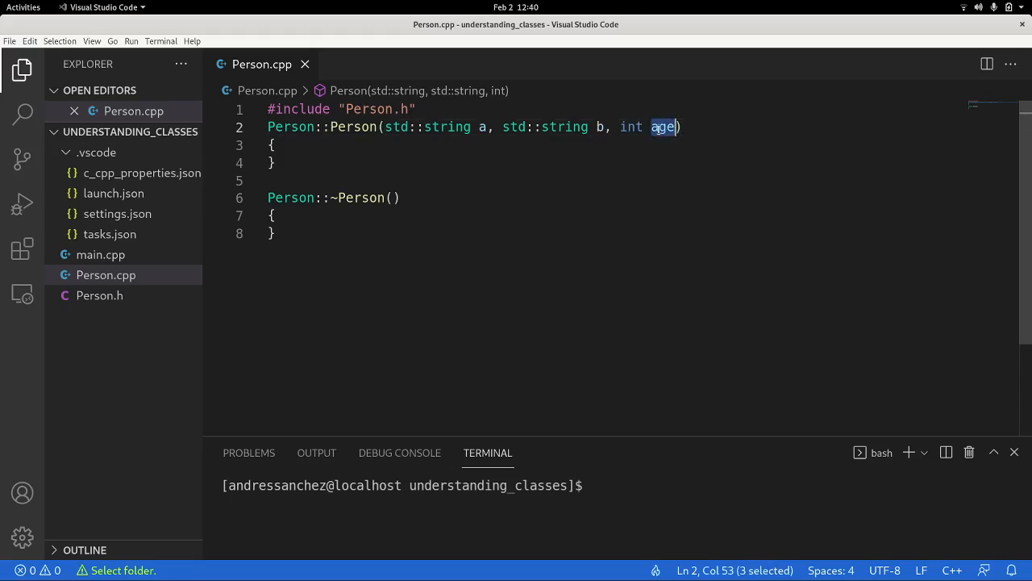
pyautogui.write('c')
pyautogui.click(685, 129)
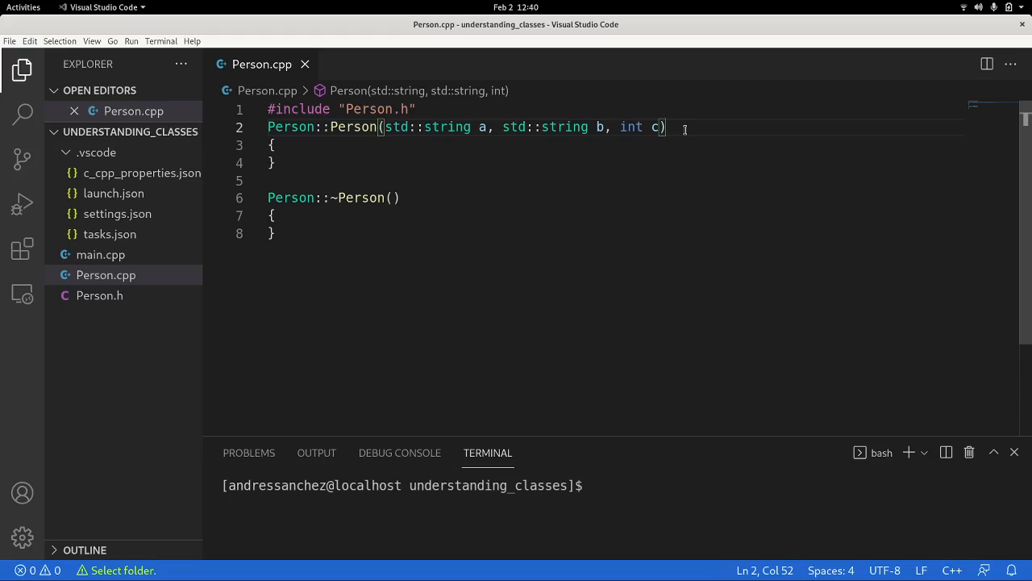
pyautogui.write('::')
# Add the initializer list :name(a),surname(b),age(c) to the constructor and save Person.cpp
pyautogui.press('BackSpace')
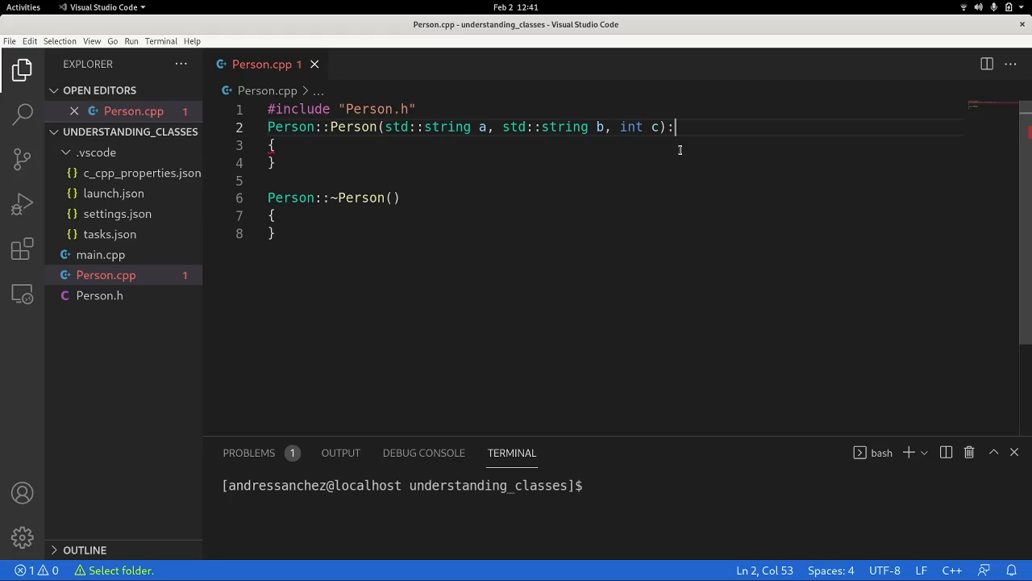
pyautogui.write('name')
pyautogui.press('Escape')
pyautogui.write('()')
pyautogui.press('Left')
pyautogui.write('a')
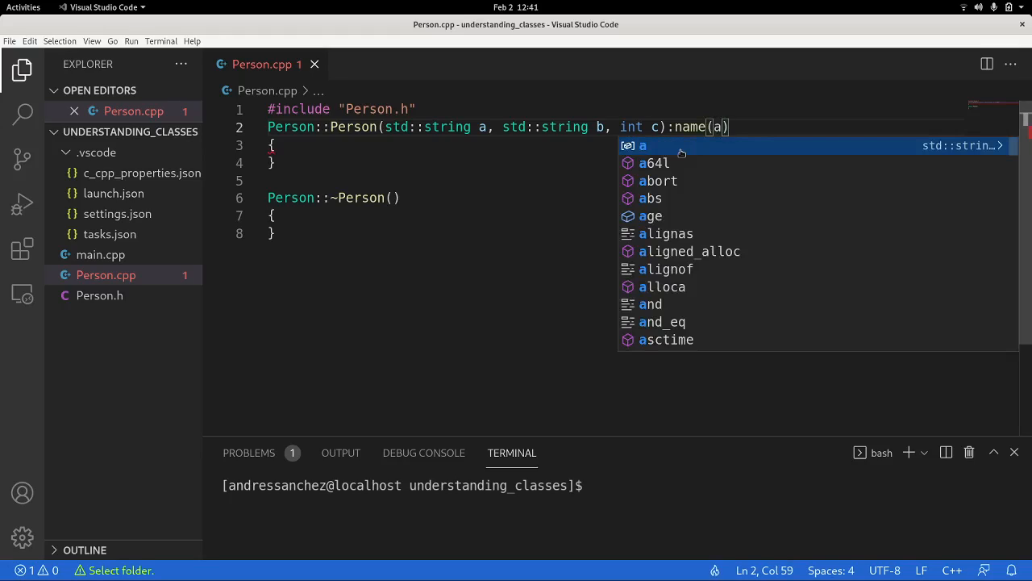
pyautogui.press('Right')
pyautogui.write(',')
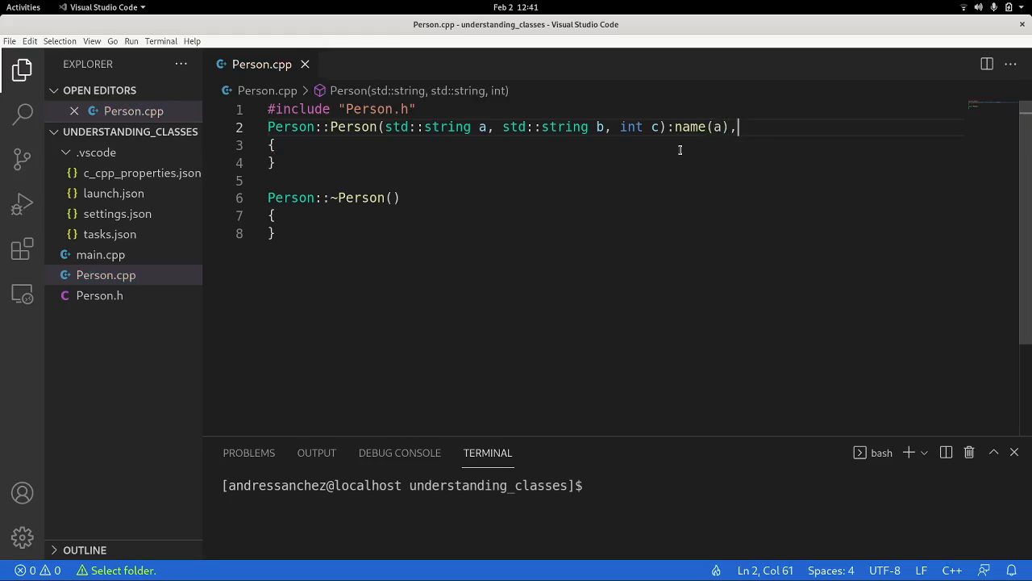
pyautogui.write('sur')
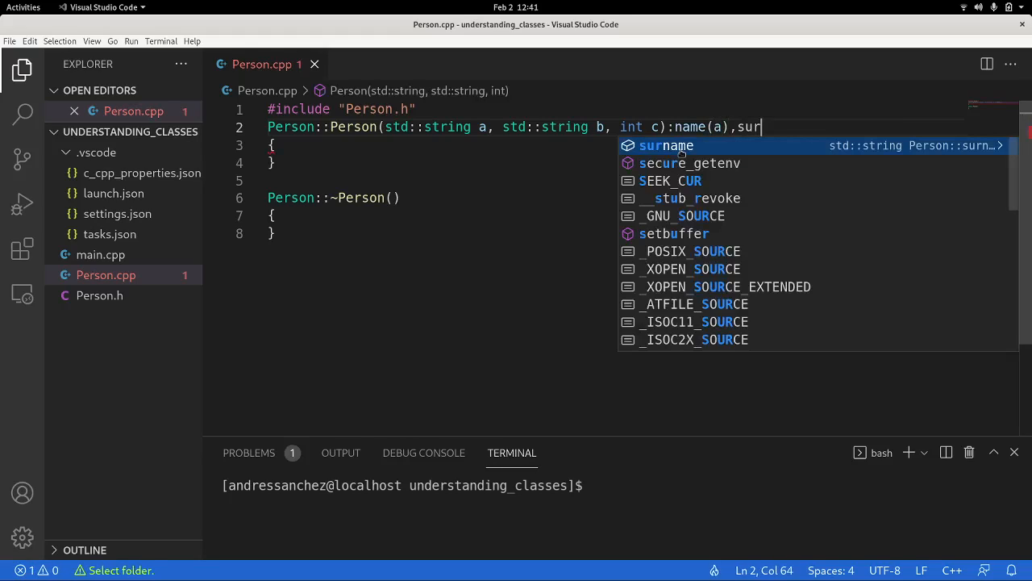
pyautogui.press('Return')
pyautogui.write('(')
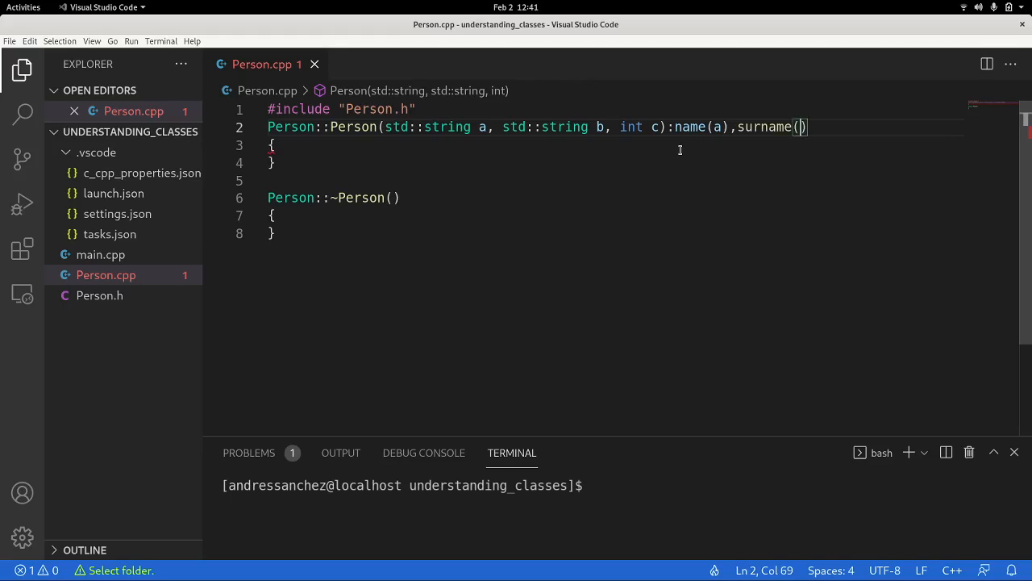
pyautogui.write('b')
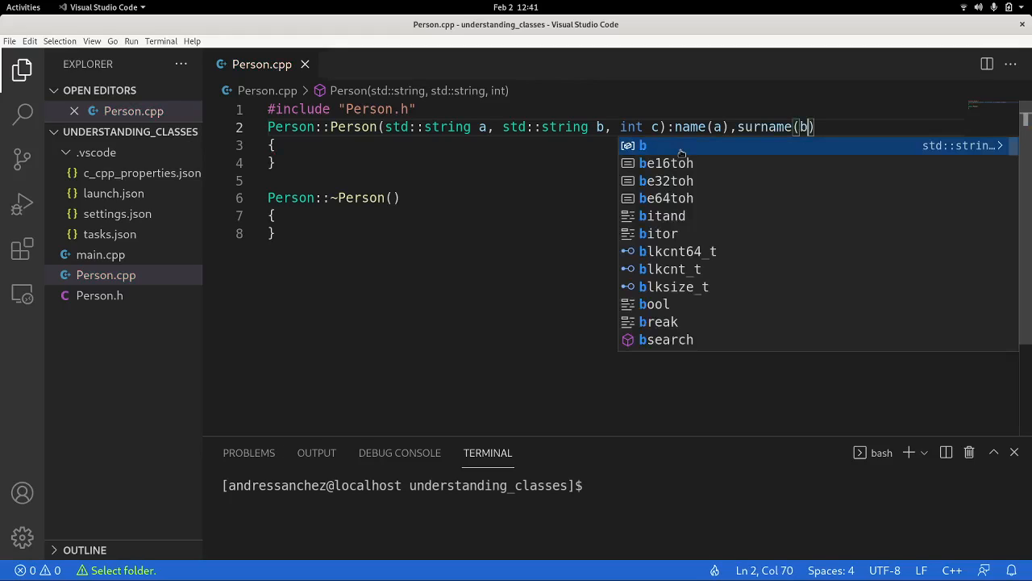
pyautogui.press('Right')
pyautogui.write(',')
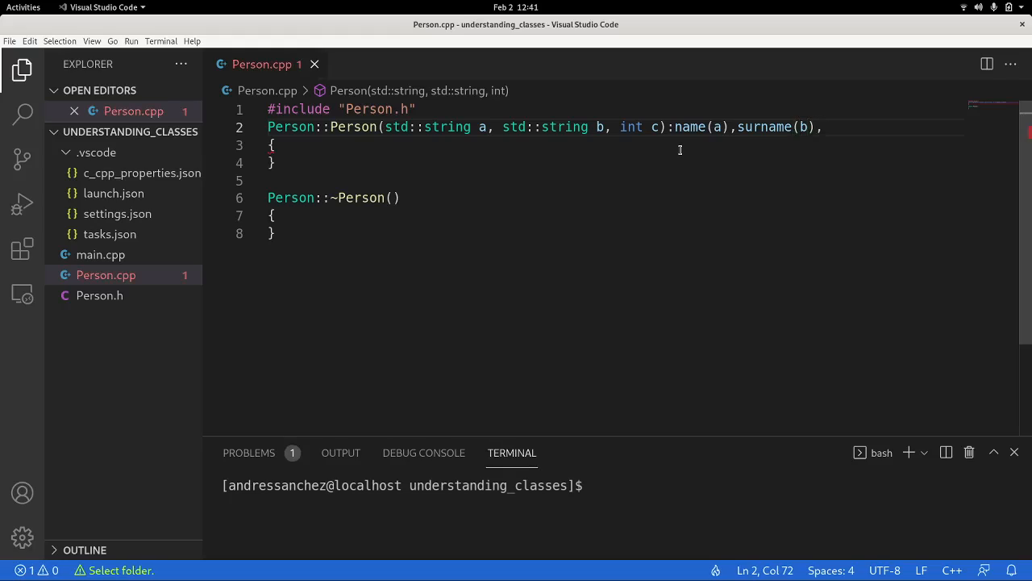
pyautogui.write('age')
pyautogui.press('Escape')
pyautogui.write('(c)')
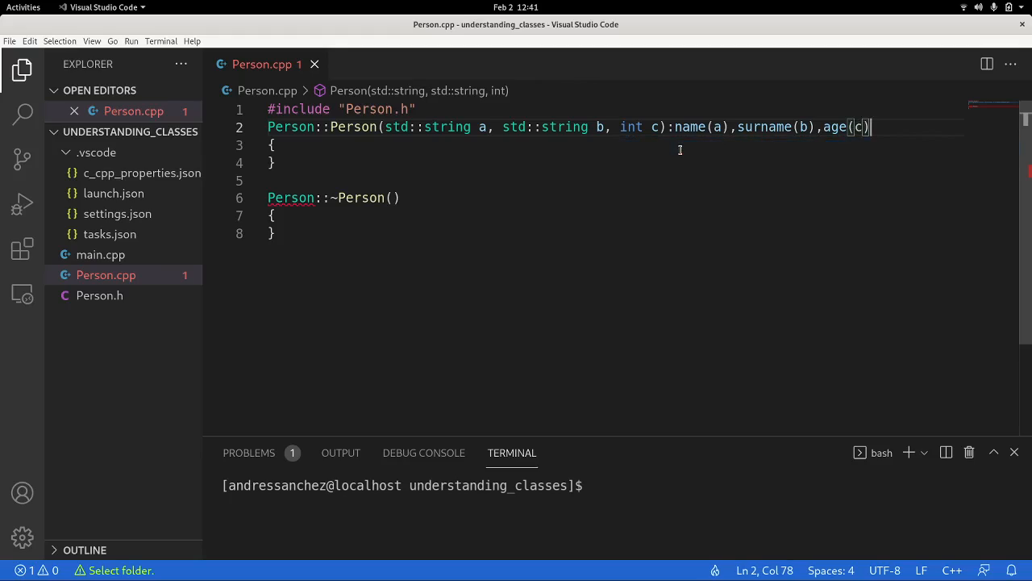
pyautogui.hotkey('ctrl', 's')
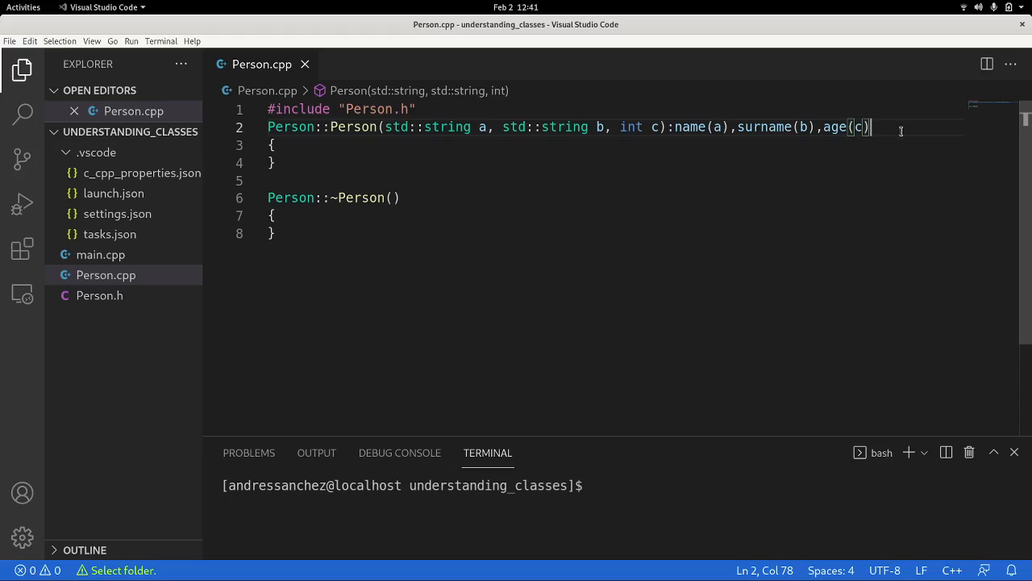
pyautogui.moveTo(121, 242)
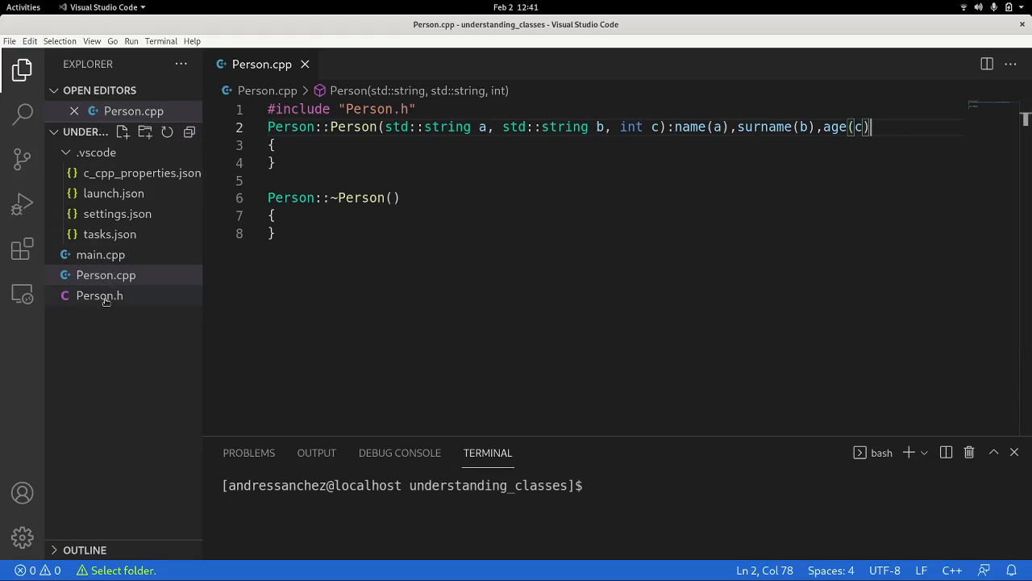
pyautogui.click(99, 295)
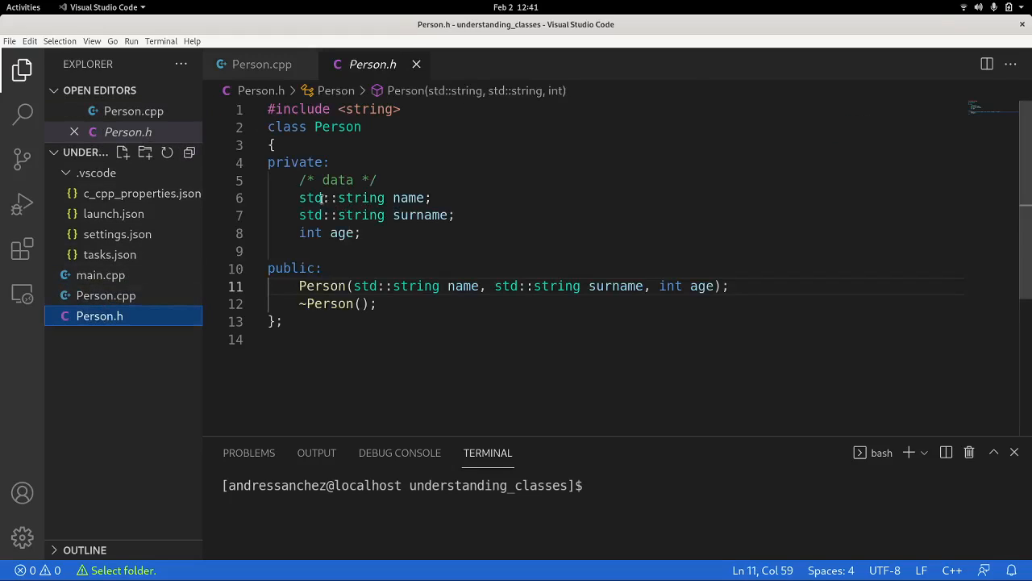
pyautogui.moveTo(299, 197)
pyautogui.mouseDown()
pyautogui.moveTo(363, 215)
pyautogui.moveTo(370, 241)
pyautogui.mouseUp()
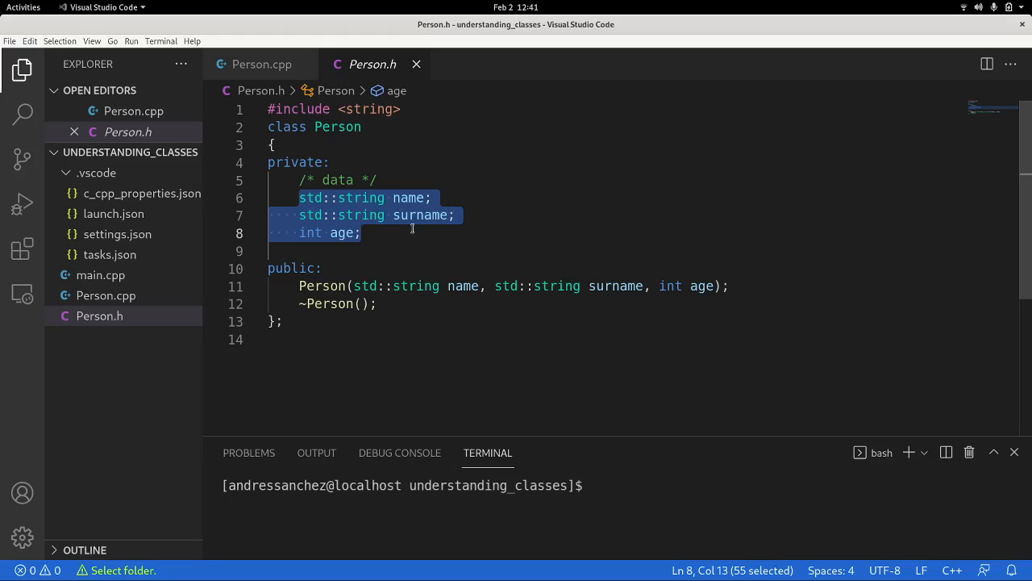
pyautogui.moveTo(734, 287); pyautogui.dragTo(297, 287)
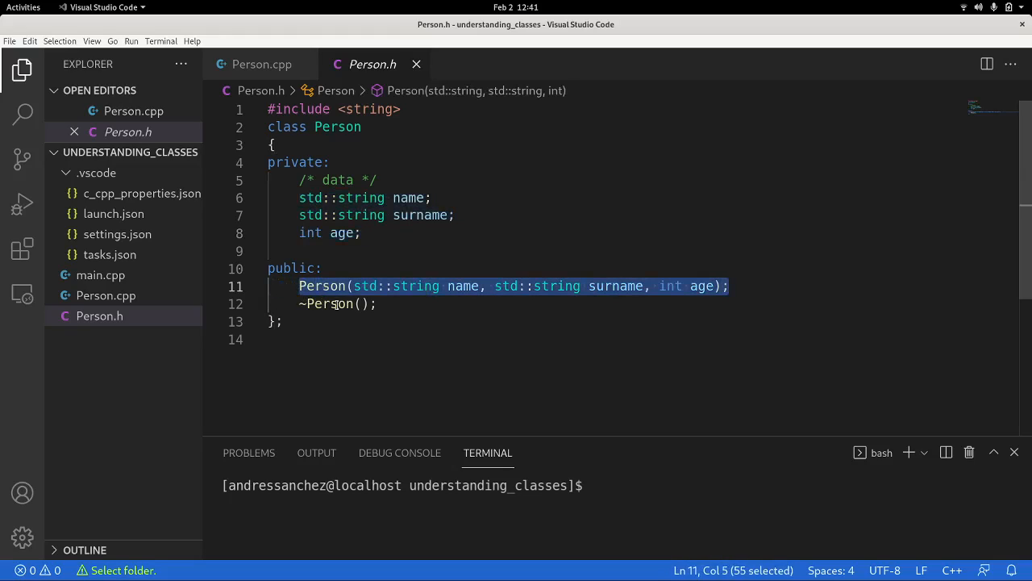
pyautogui.moveTo(381, 305); pyautogui.dragTo(300, 305)
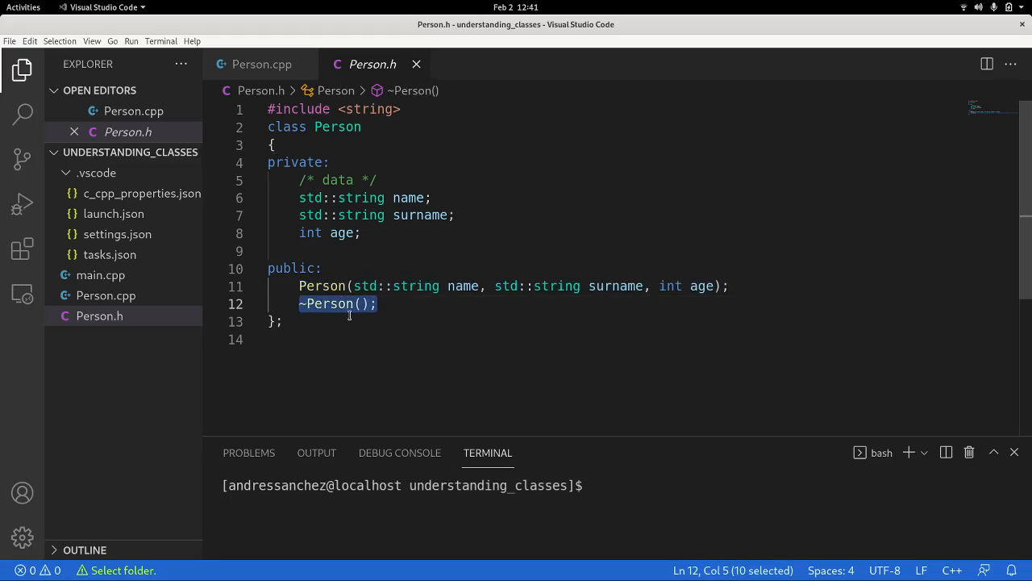
pyautogui.click(263, 65)
# Add #include <iostream> on a new line below #include "Person.h" in Person.cpp
pyautogui.click(416, 64)
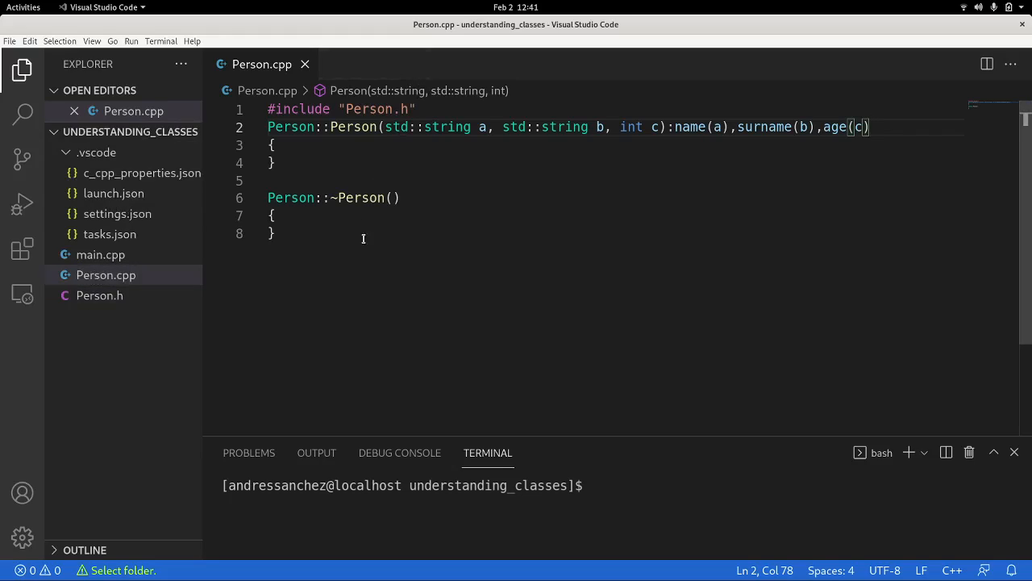
pyautogui.click(363, 238)
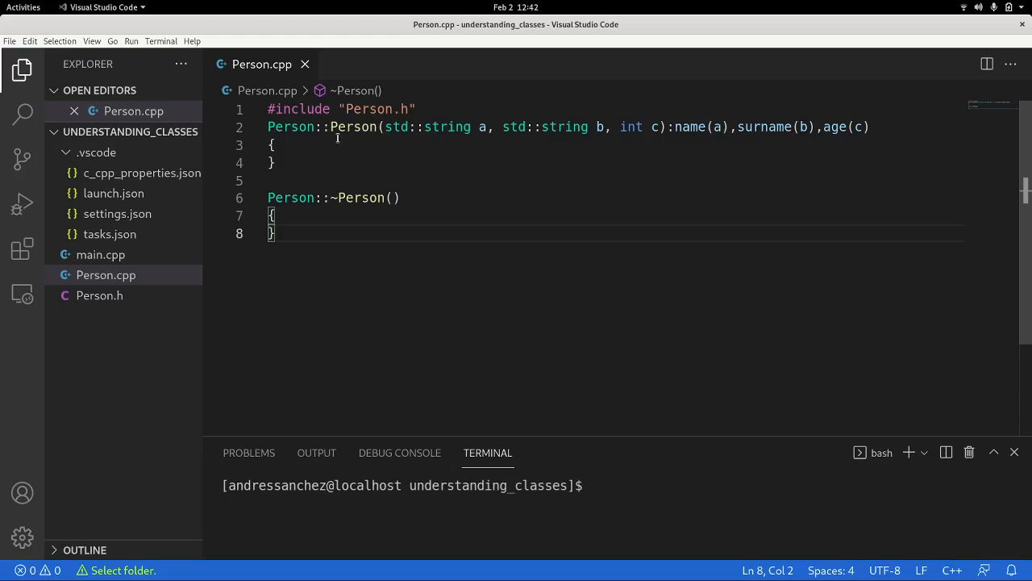
pyautogui.click(300, 145)
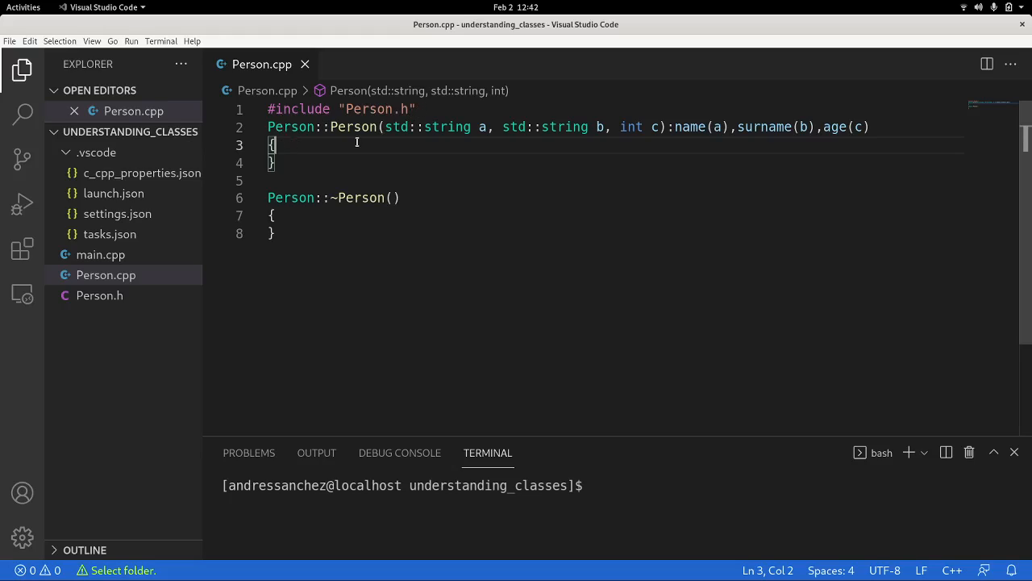
pyautogui.click(425, 110)
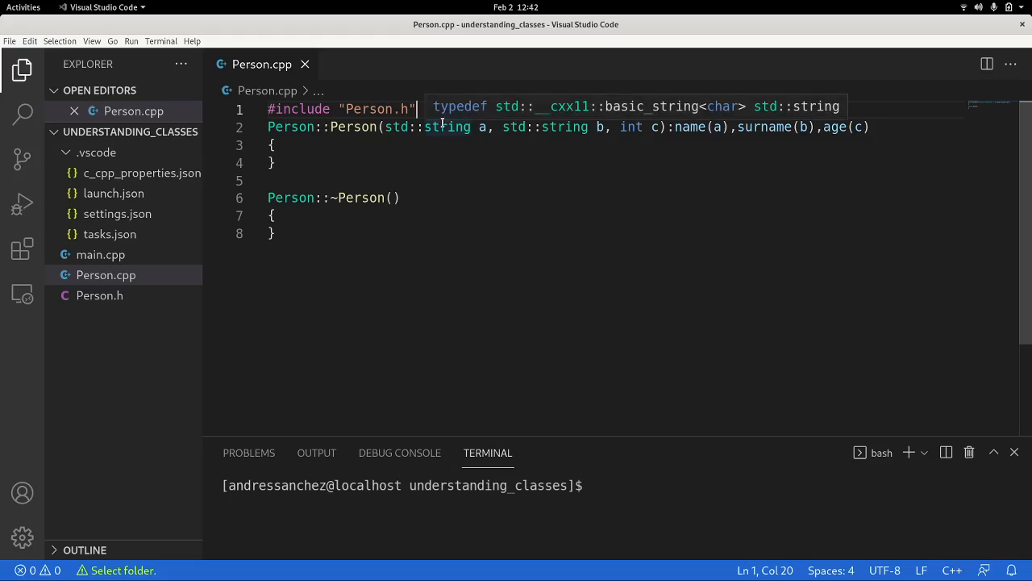
pyautogui.press('Return')
pyautogui.write('#')
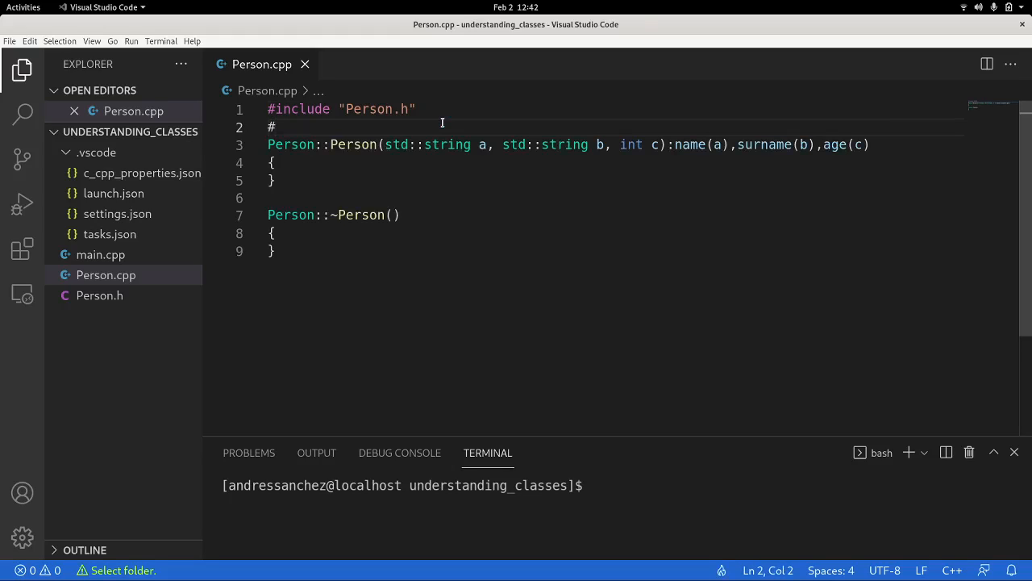
pyautogui.write('include ')
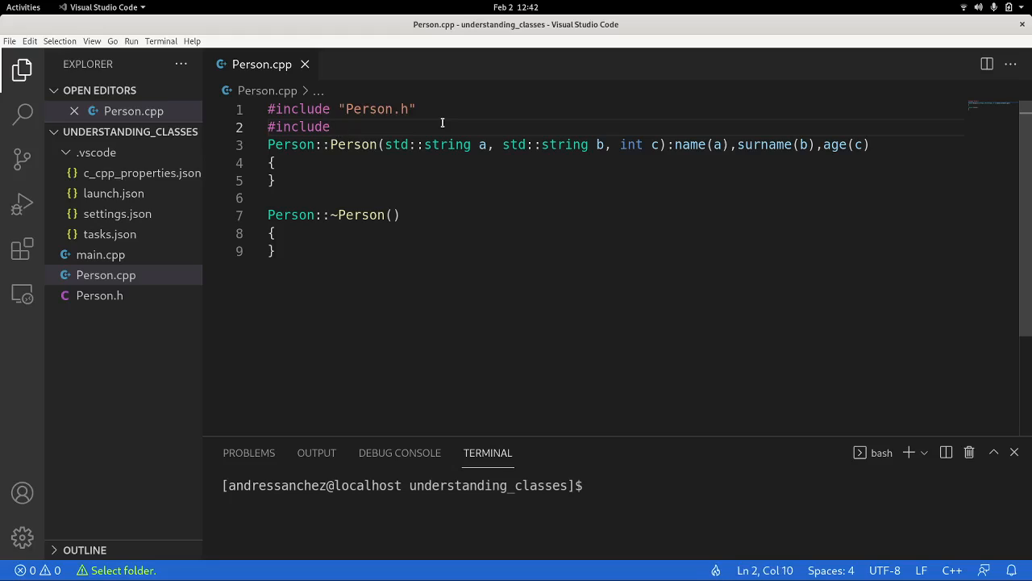
pyautogui.write('<io')
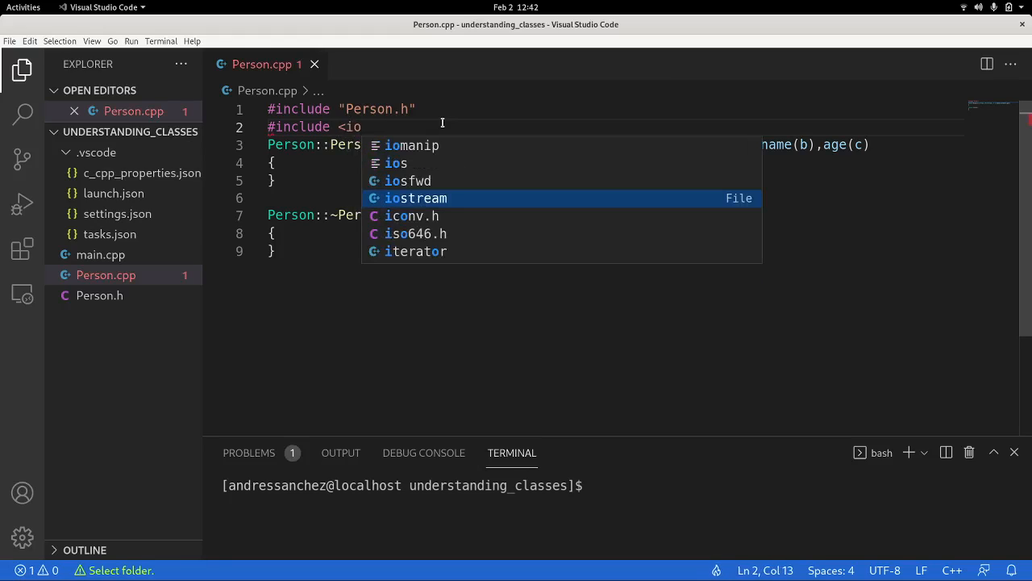
pyautogui.press('Return')
pyautogui.write('>')
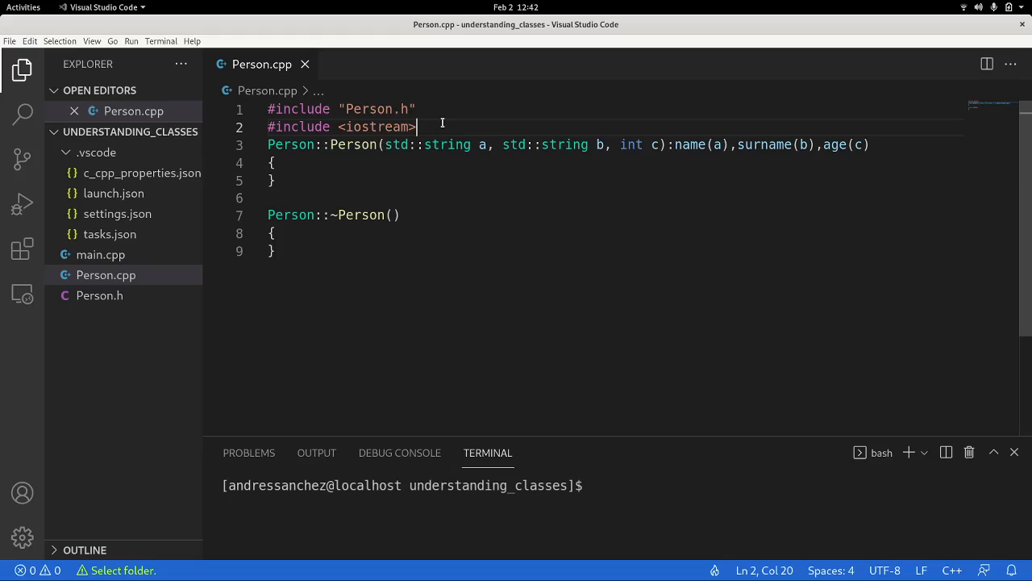
# Make the constructor body print std::cout << "Constructing object" << std::endl; and save
pyautogui.click(315, 169)
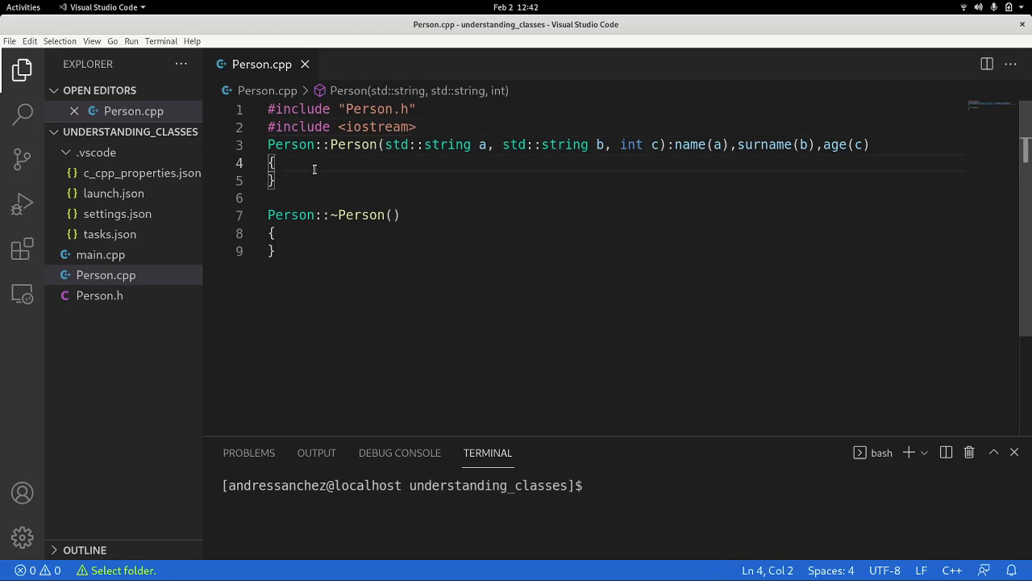
pyautogui.press('Return')
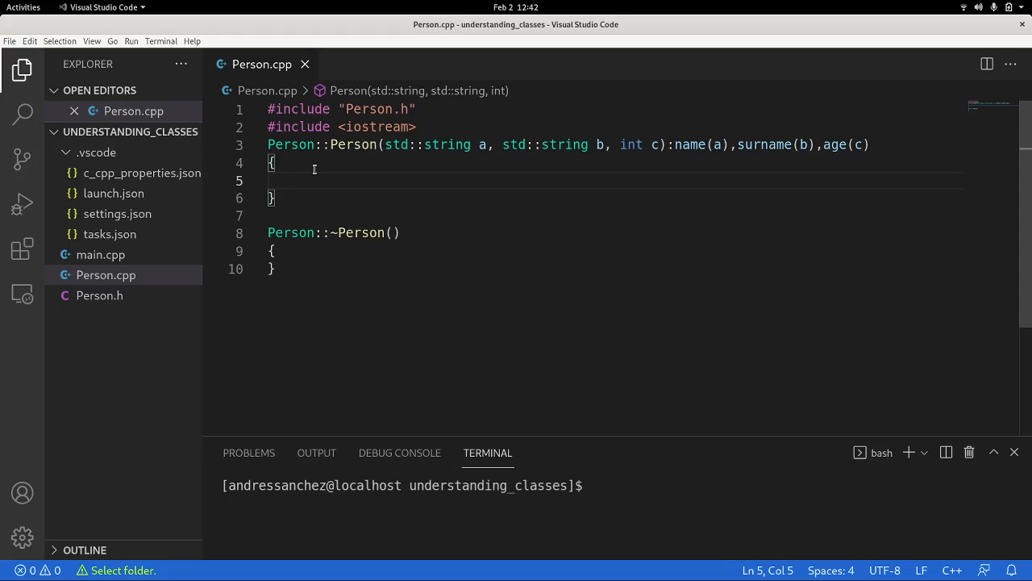
pyautogui.write('std::')
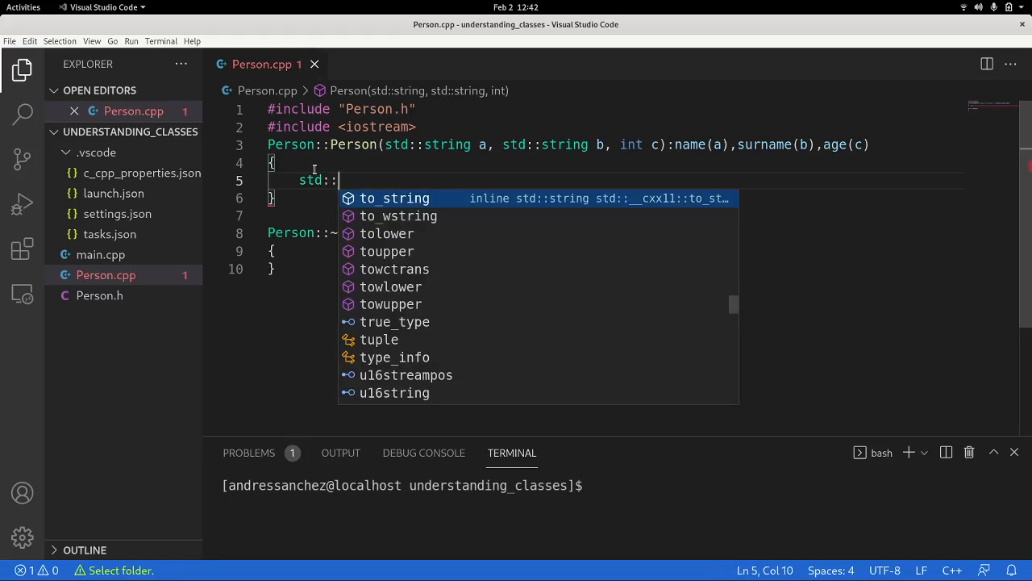
pyautogui.write('cout << ')
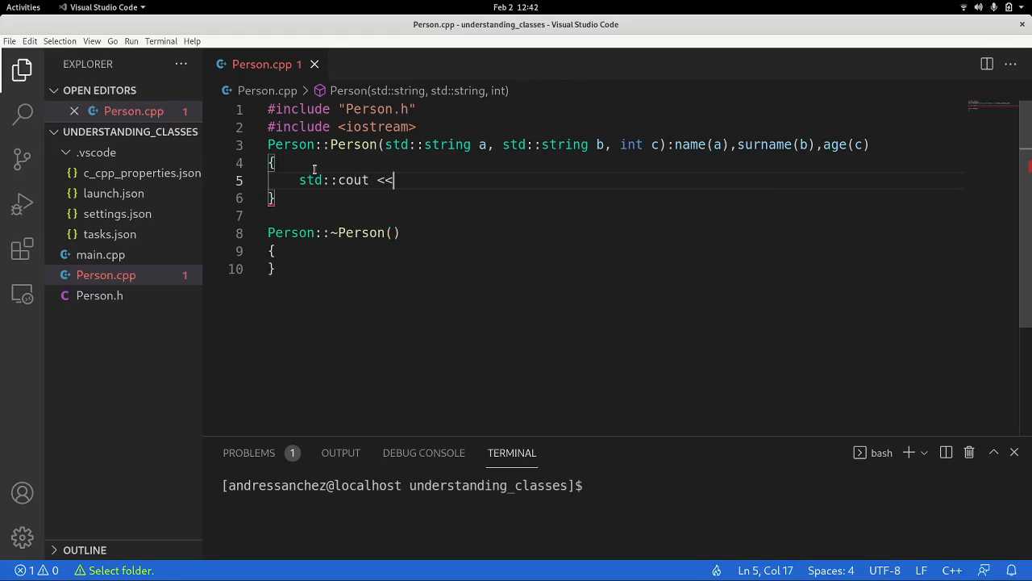
pyautogui.write('"C')
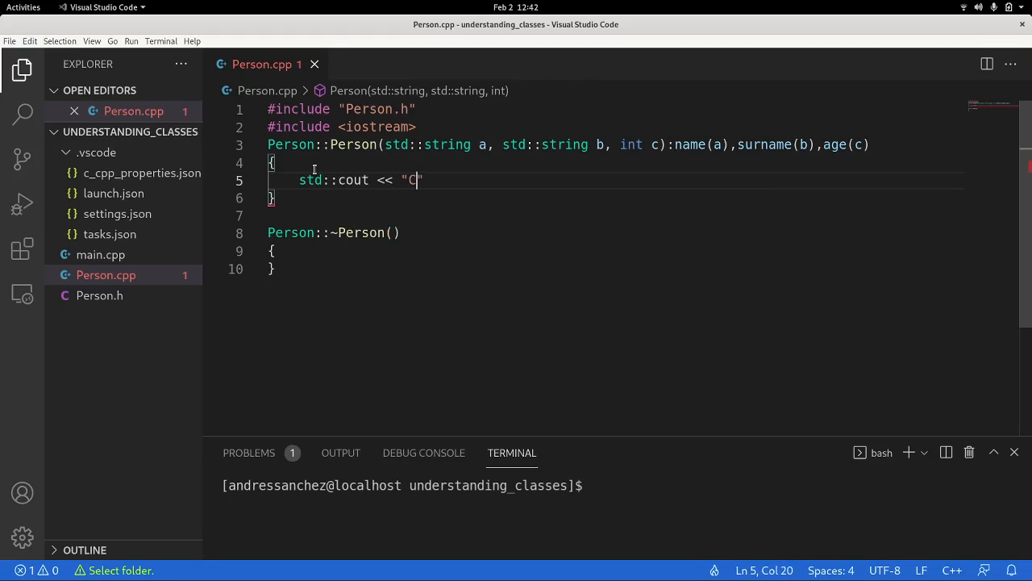
pyautogui.write('onstructing ')
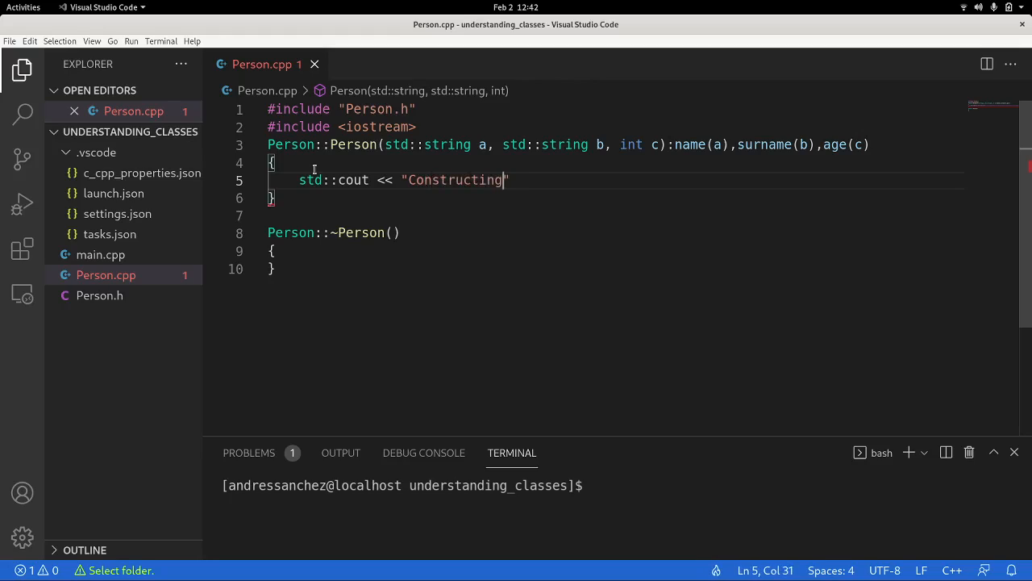
pyautogui.write('"')
pyautogui.press('Left')
pyautogui.write('object')
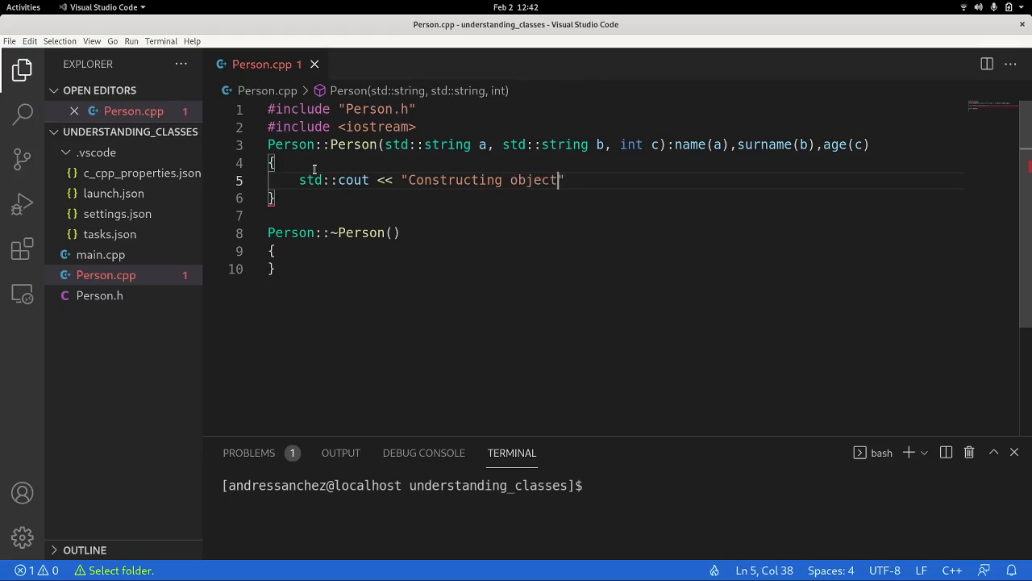
pyautogui.press('End')
pyautogui.write('<')
pyautogui.write('< std')
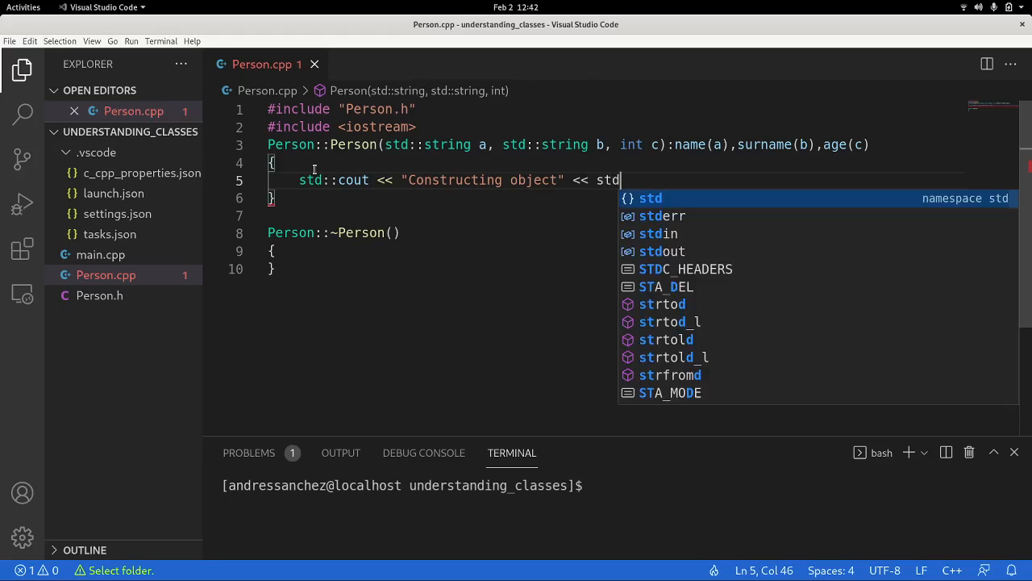
pyautogui.write('::endl;')
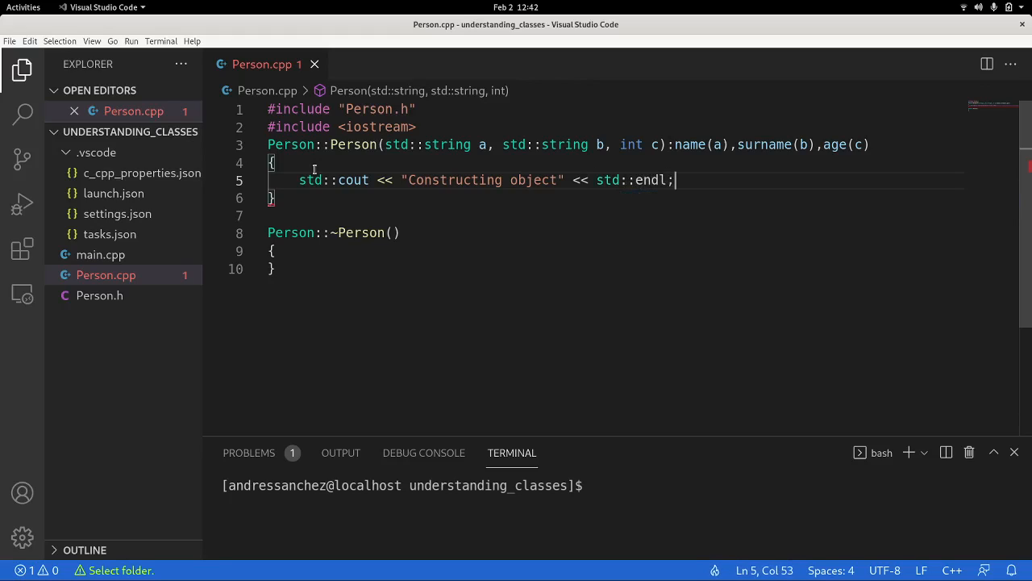
pyautogui.hotkey('ctrl', 's')
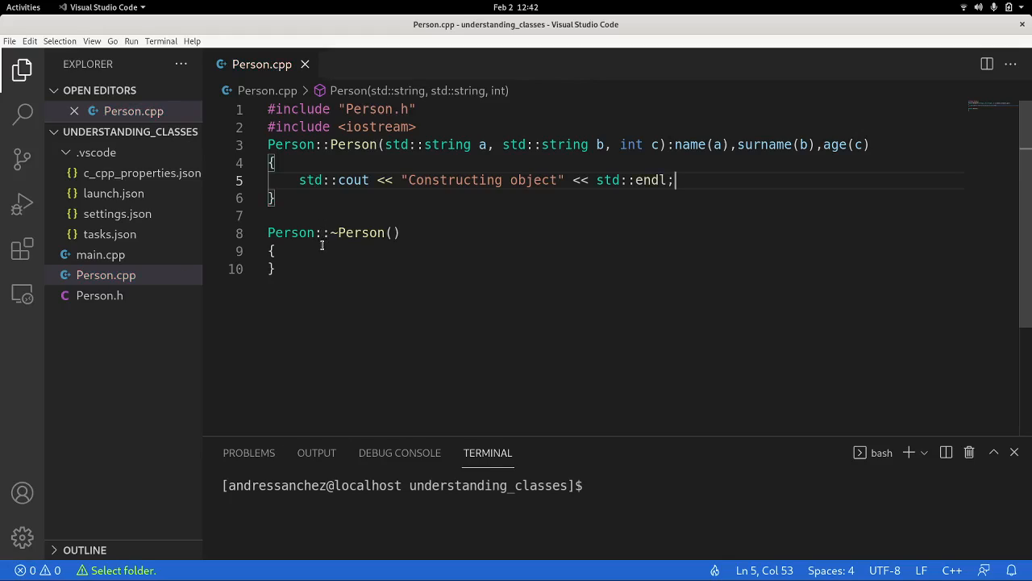
# Copy the constructor's cout statement into the destructor body and save Person.cpp
pyautogui.click(330, 251)
pyautogui.press('Return')
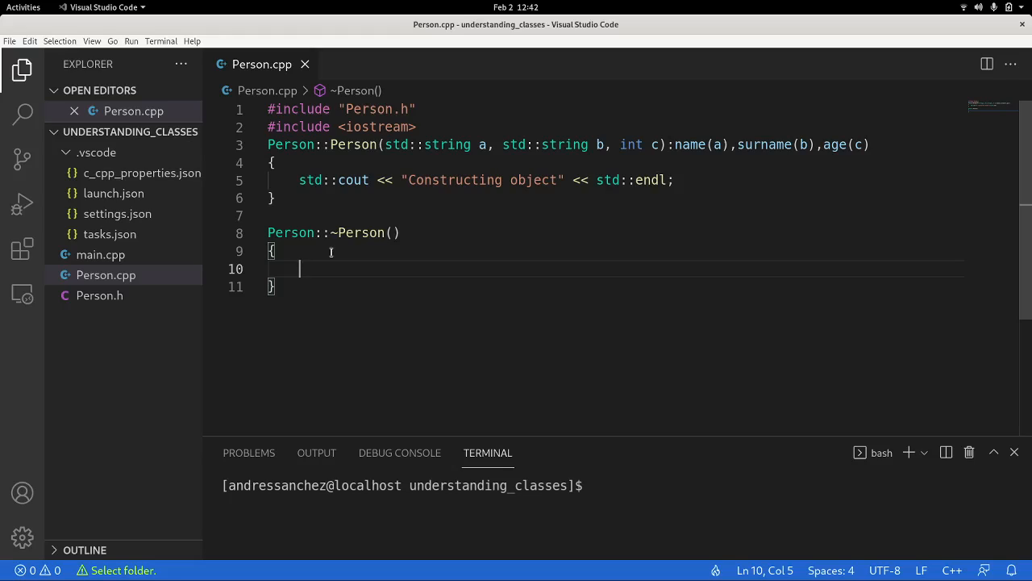
pyautogui.write('std')
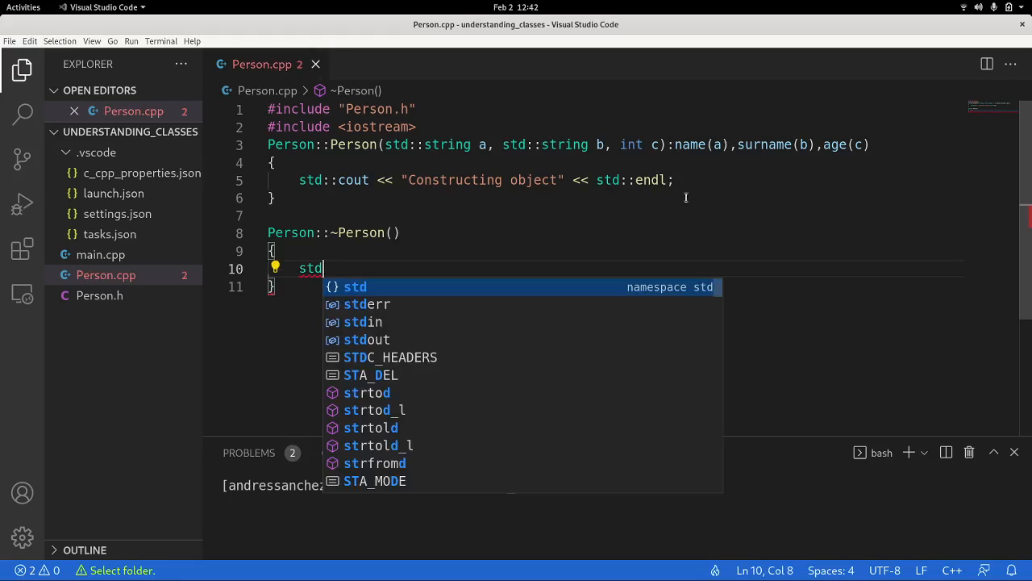
pyautogui.moveTo(678, 180); pyautogui.dragTo(299, 180)
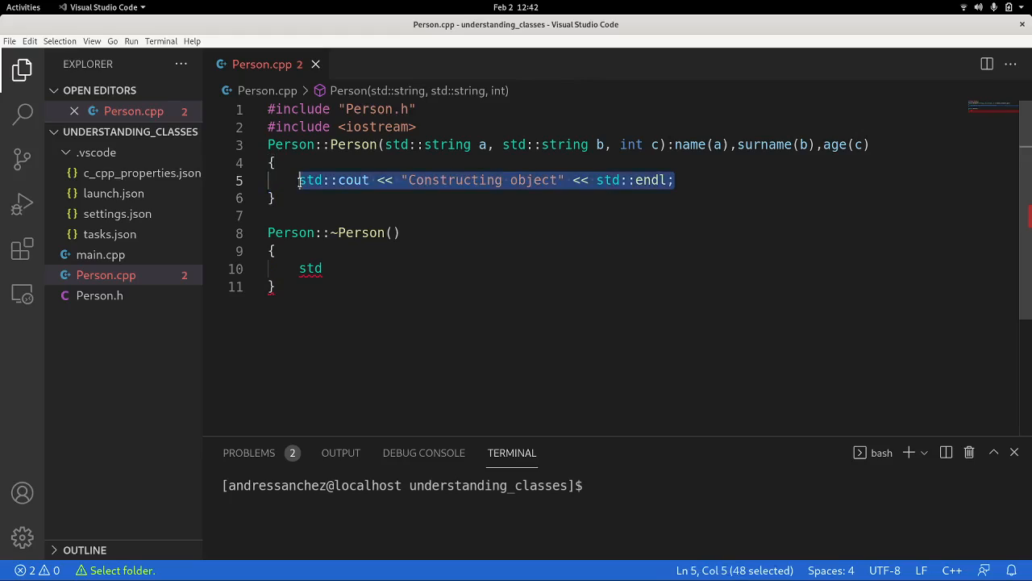
pyautogui.hotkey('ctrl', 'c')
pyautogui.doubleClick(310, 268)
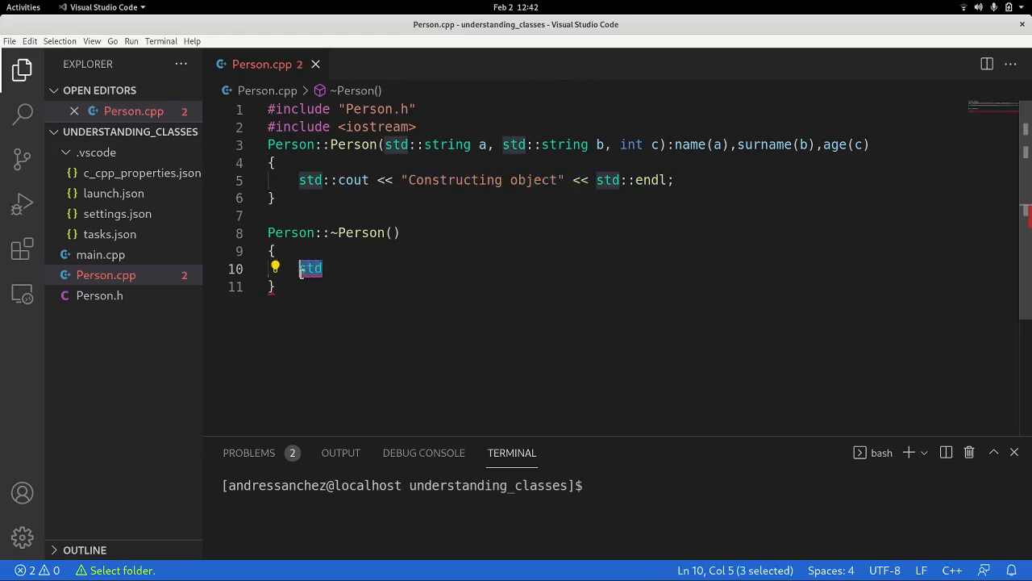
pyautogui.hotkey('ctrl', 'v')
pyautogui.hotkey('ctrl', 's')
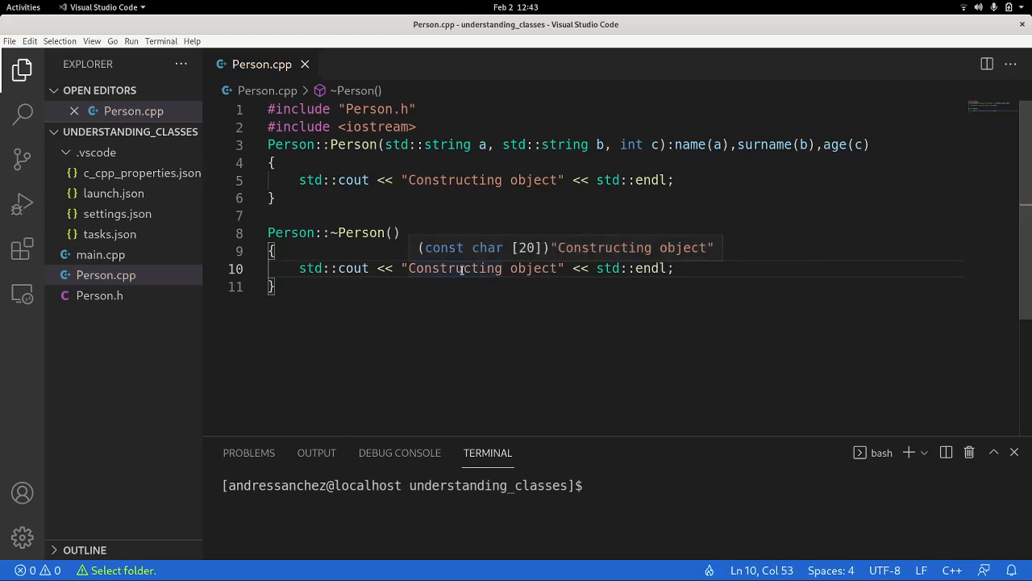
# Change the destructor's message to "Destructing object"
pyautogui.doubleClick(474, 271)
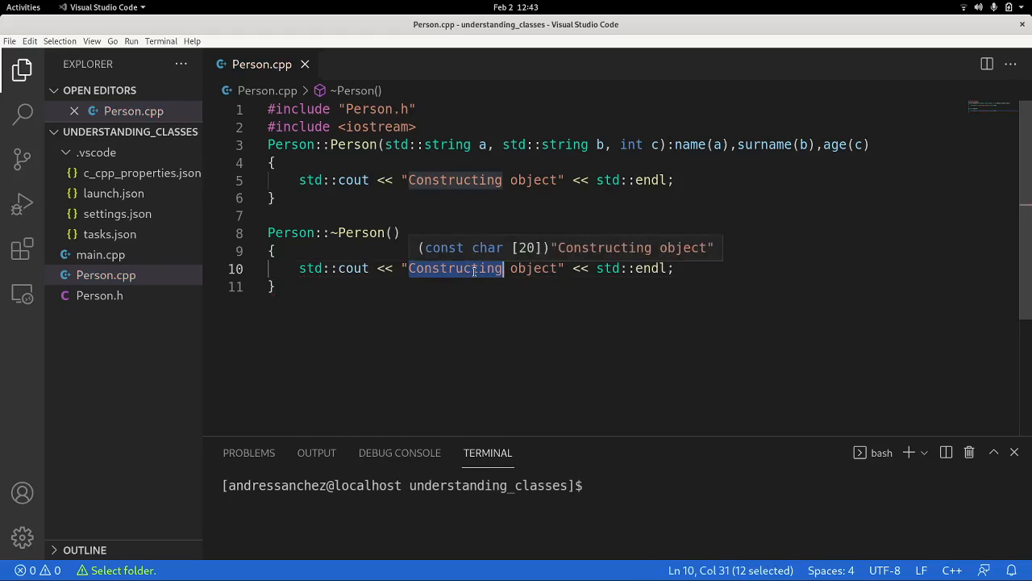
pyautogui.write('Destu o')
pyautogui.press('BackSpace')
pyautogui.write('ructing')
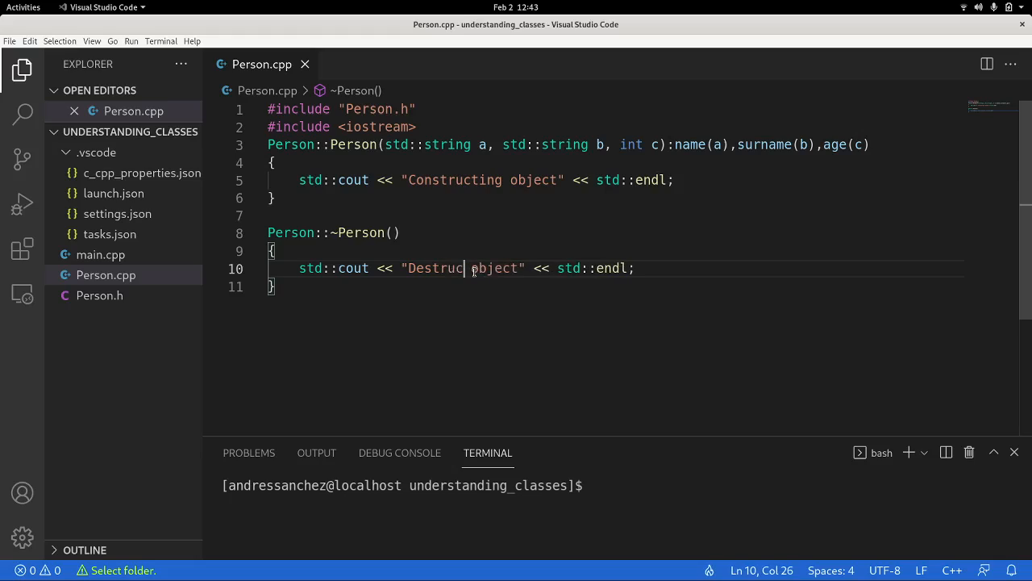
pyautogui.click(458, 316)
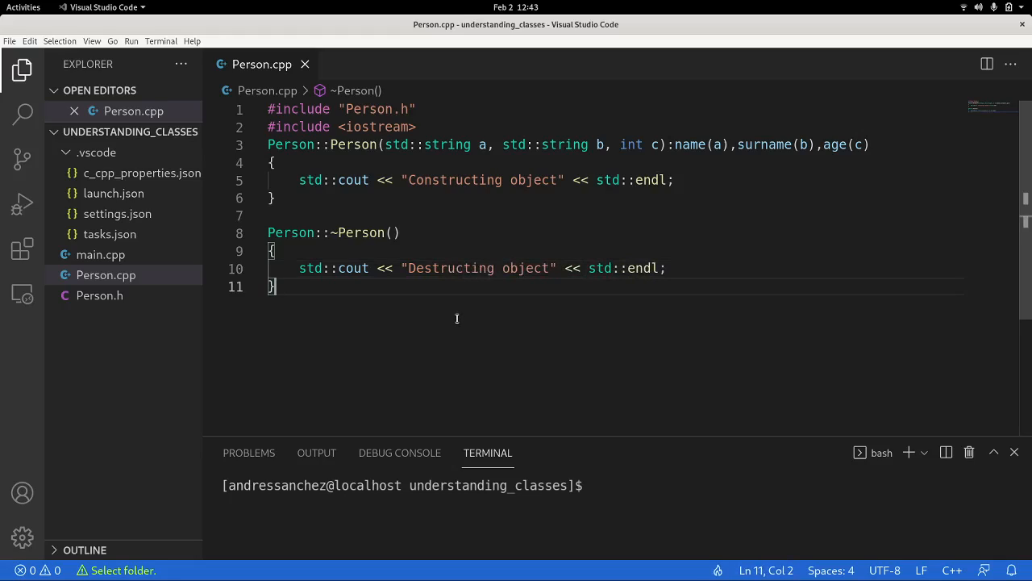
# Close Person.cpp, reopen main.cpp and add #include "Person.h" as its first line
pyautogui.click(306, 65)
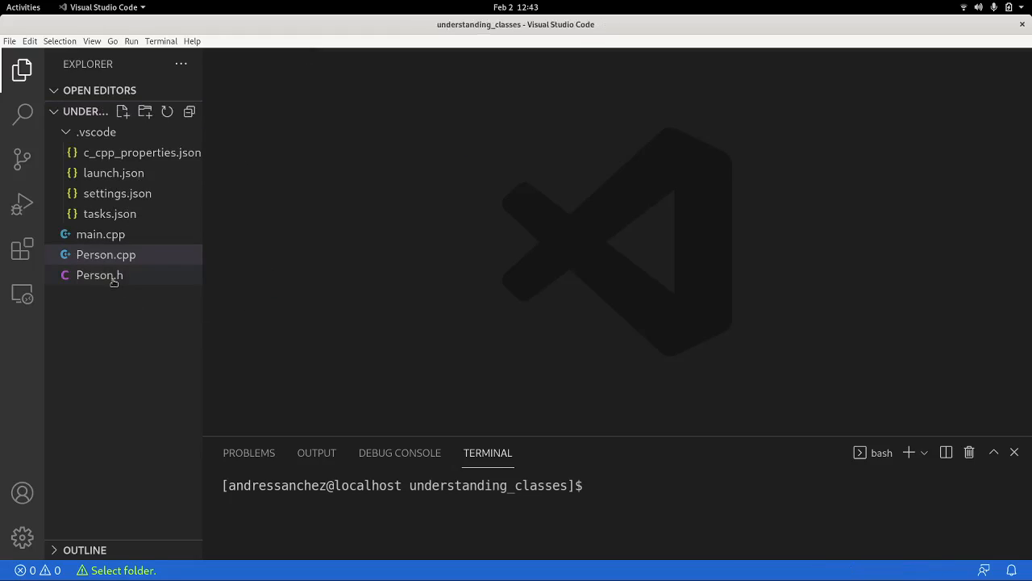
pyautogui.click(99, 235)
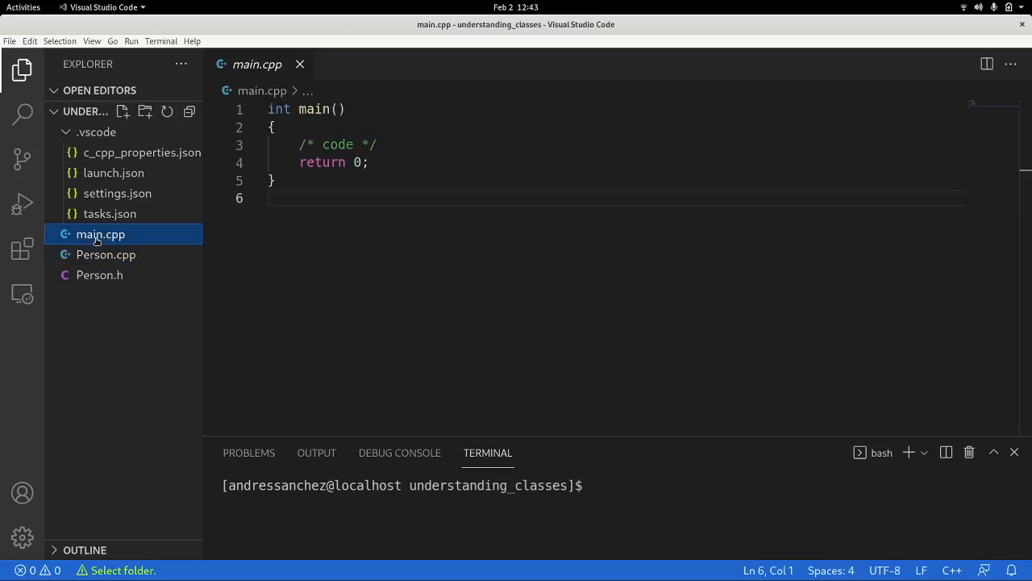
pyautogui.click(269, 110)
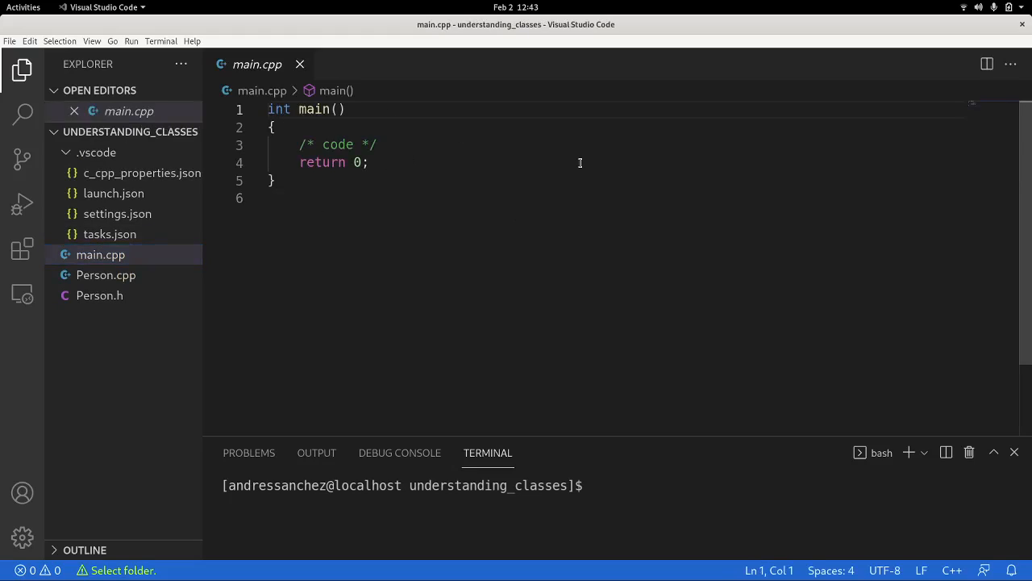
pyautogui.press('Return')
pyautogui.press('Up')
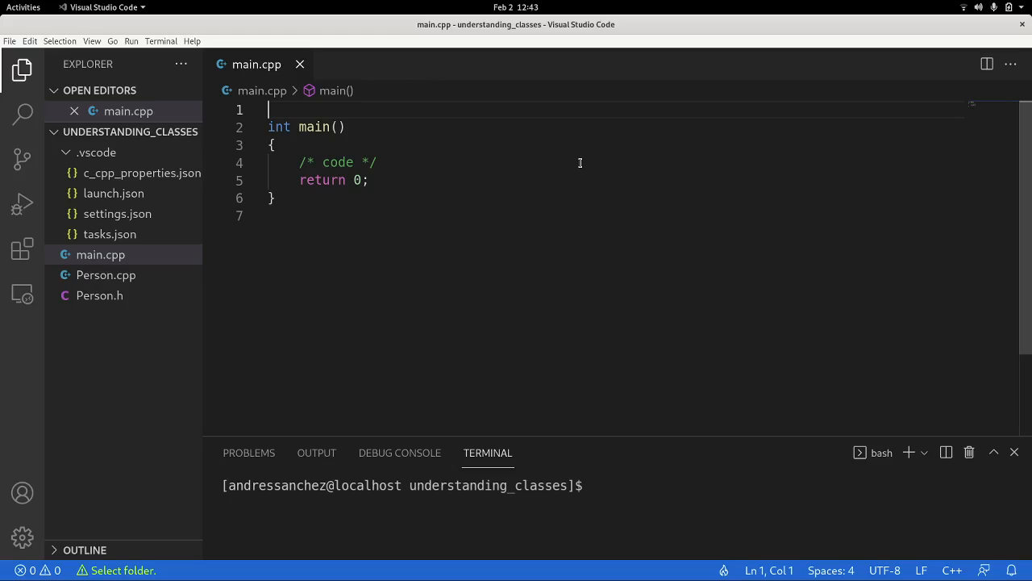
pyautogui.write('#include ')
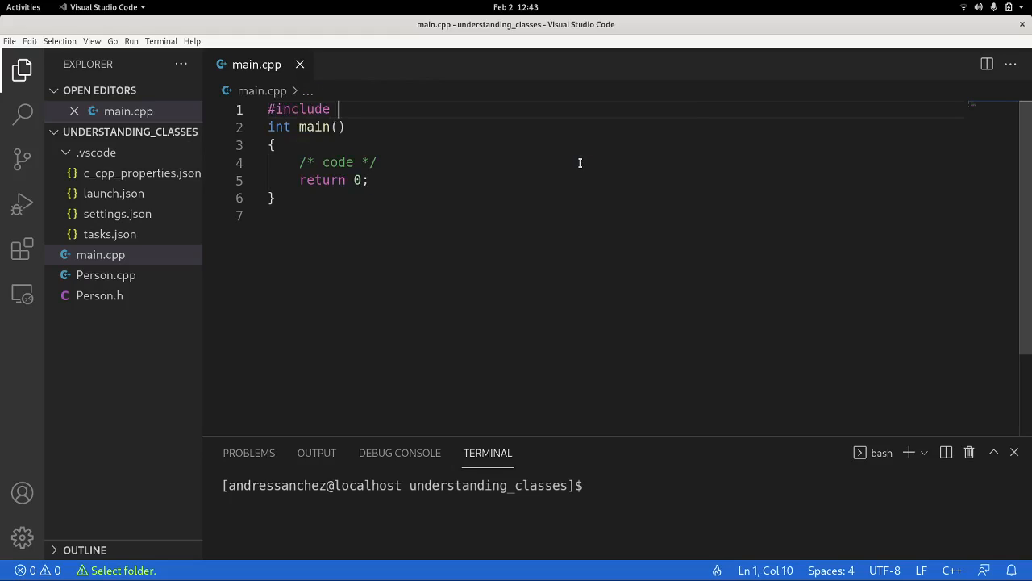
pyautogui.write('""')
pyautogui.press('Left')
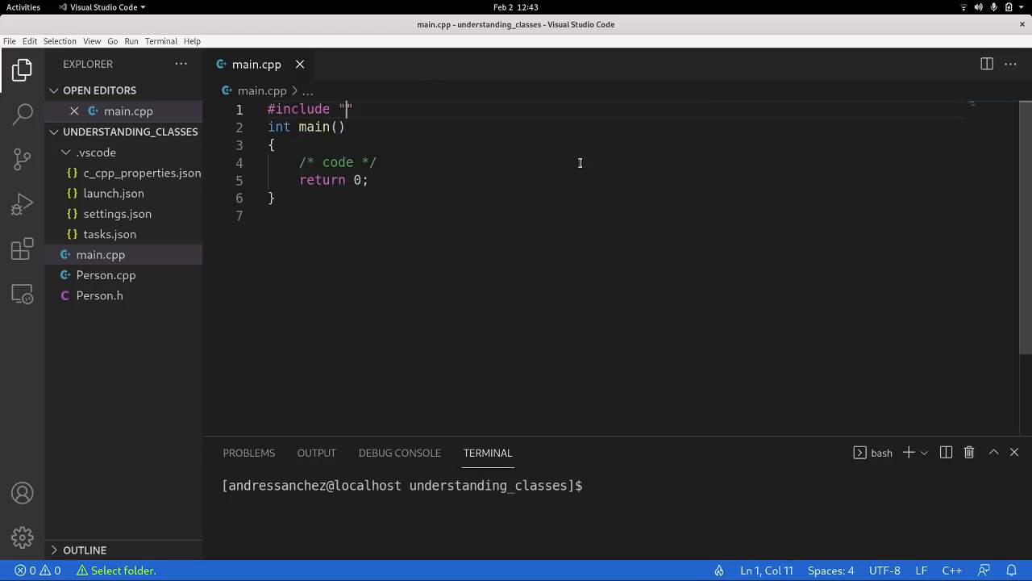
pyautogui.write('Person')
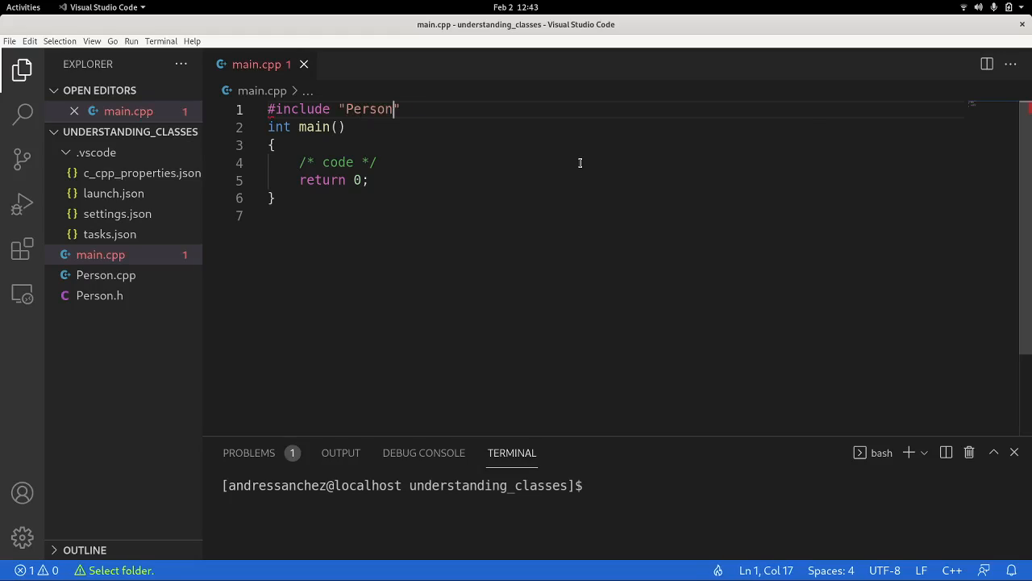
pyautogui.write('.h')
pyautogui.press('Right')
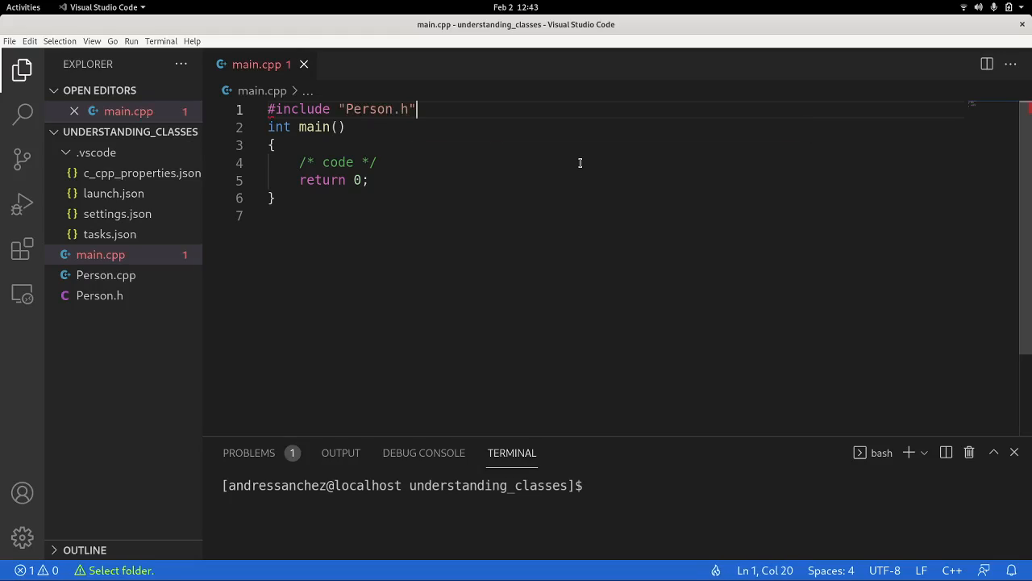
# Save main.cpp and start an empty line inside main() below the /* code */ comment
pyautogui.click(580, 162)
pyautogui.hotkey('ctrl', 's')
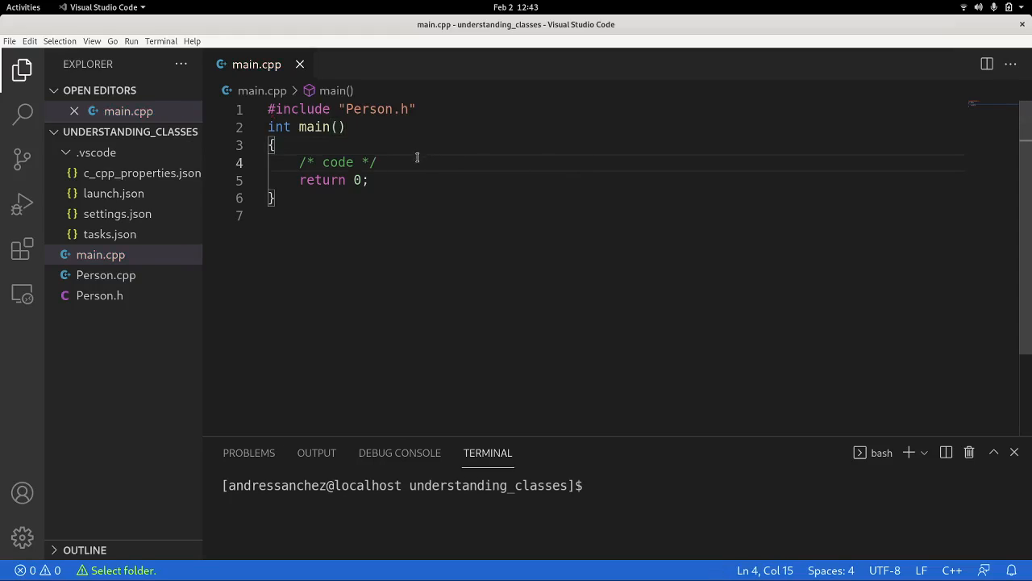
pyautogui.press('Return')
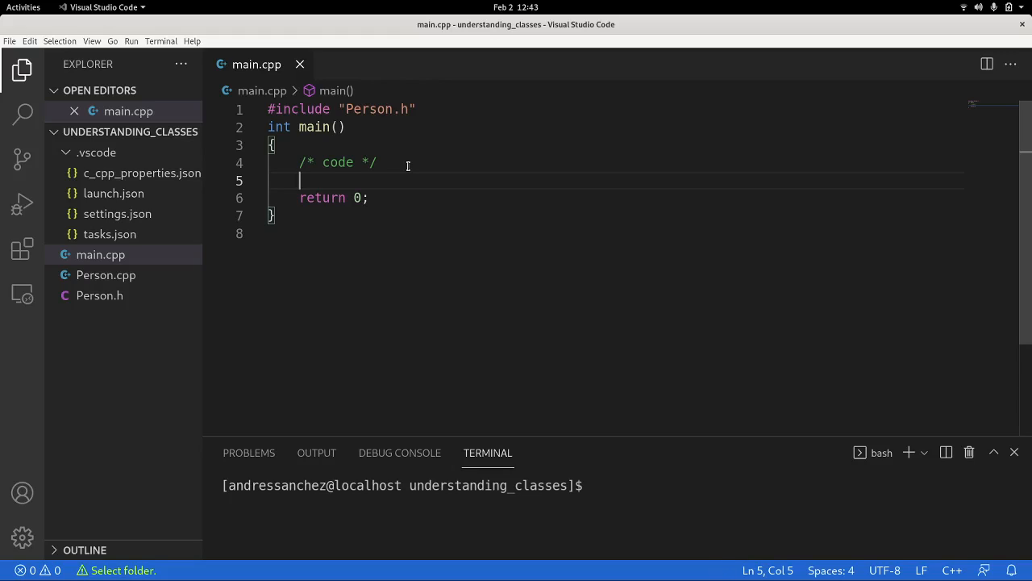
pyautogui.write('Person')
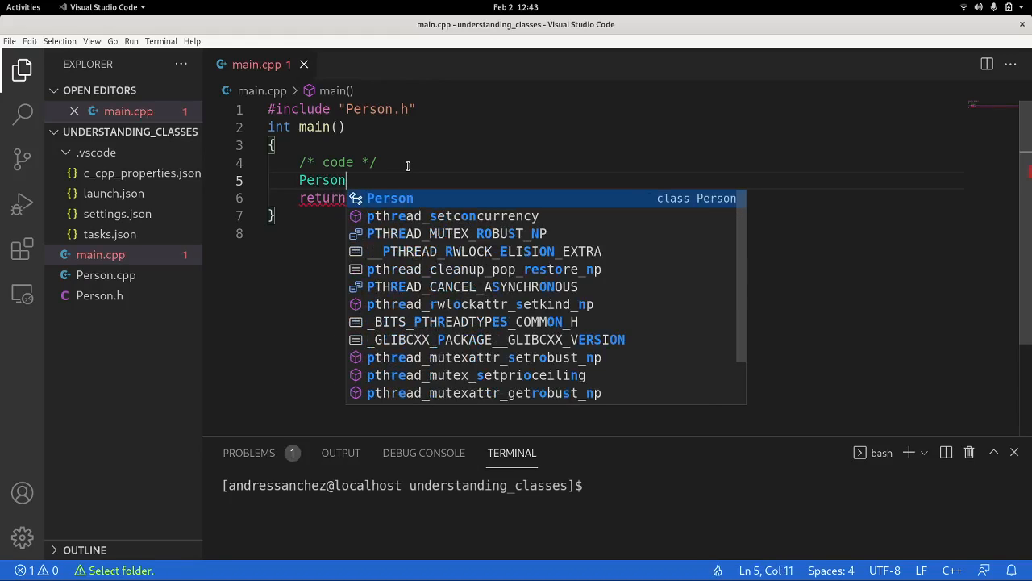
pyautogui.write(' p1')
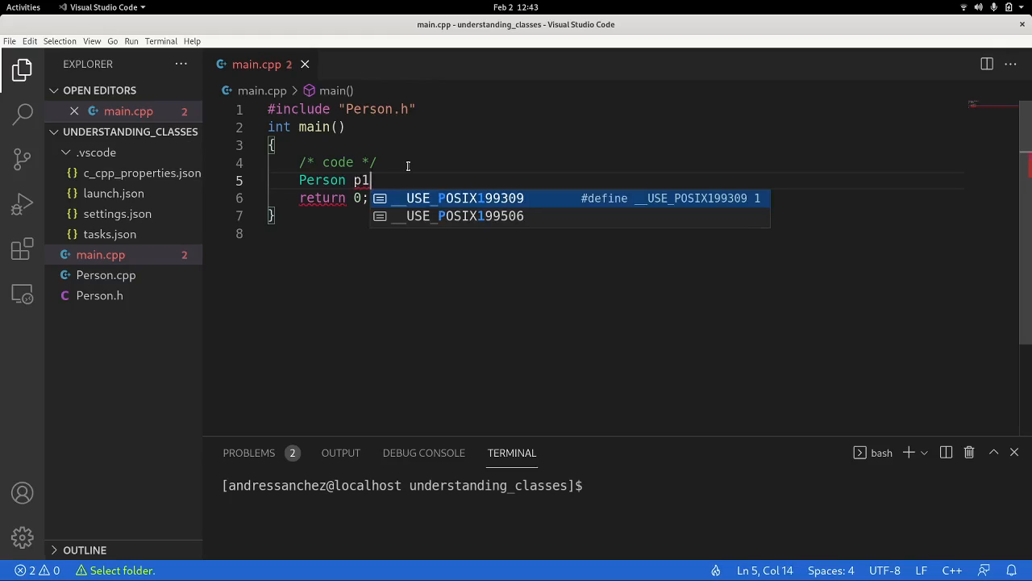
# Declare Person per1(); inside main(), fixing typos while IntelliSense flags the missing default constructor
pyautogui.press('BackSpace')
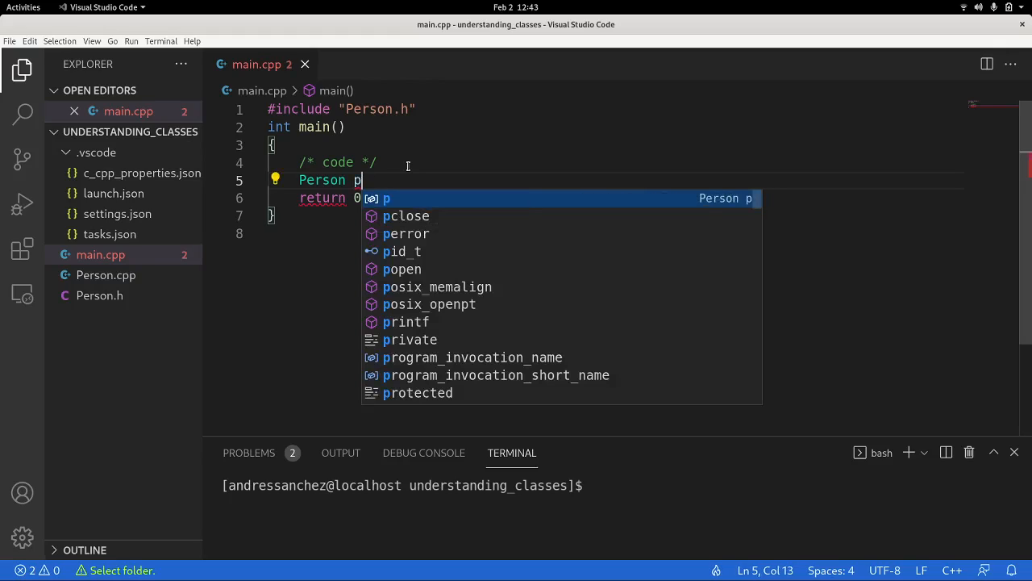
pyautogui.write('er1')
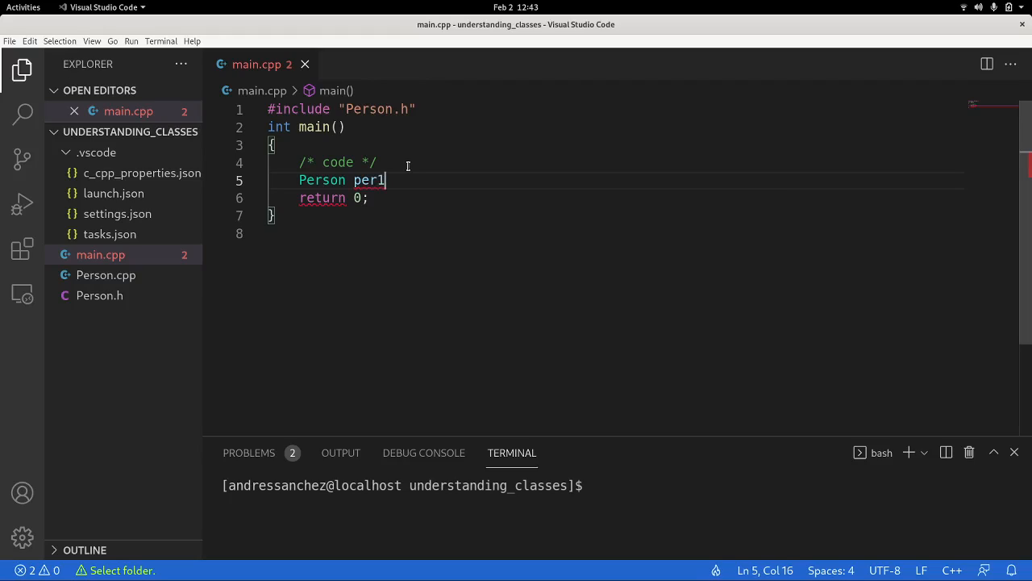
pyautogui.press('BackSpace')
pyautogui.moveTo(371, 180)
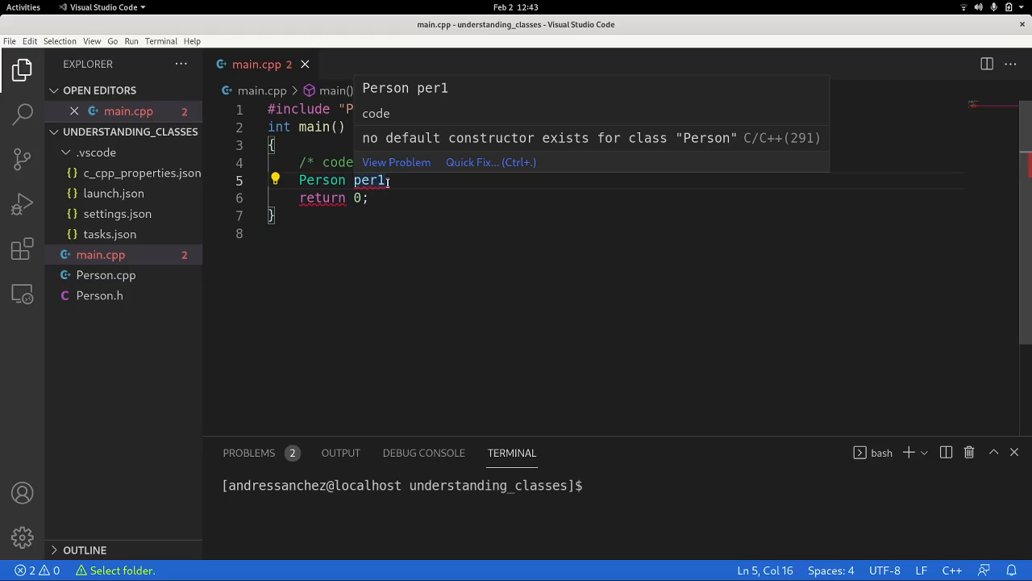
pyautogui.click(390, 180)
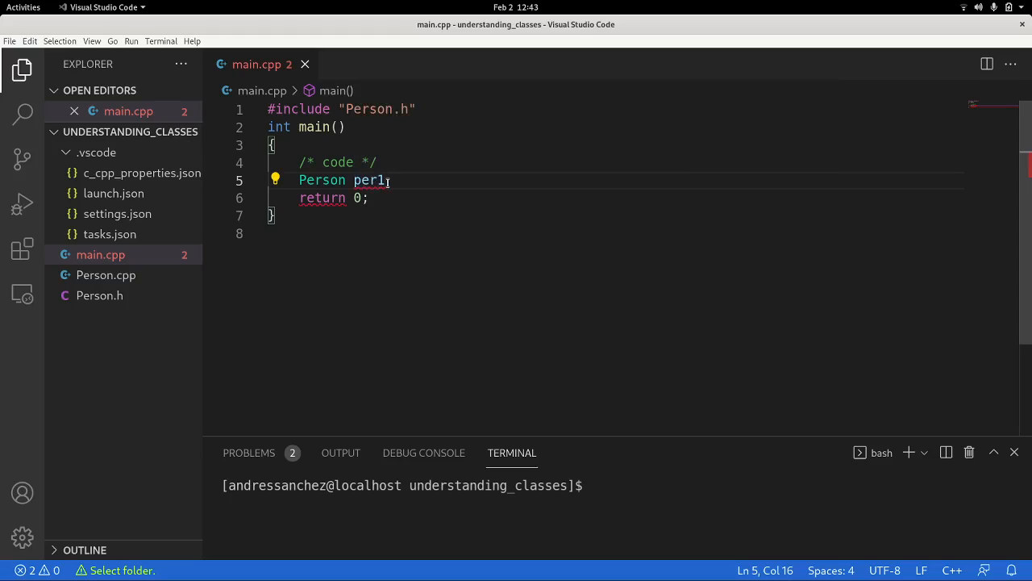
pyautogui.write(';')
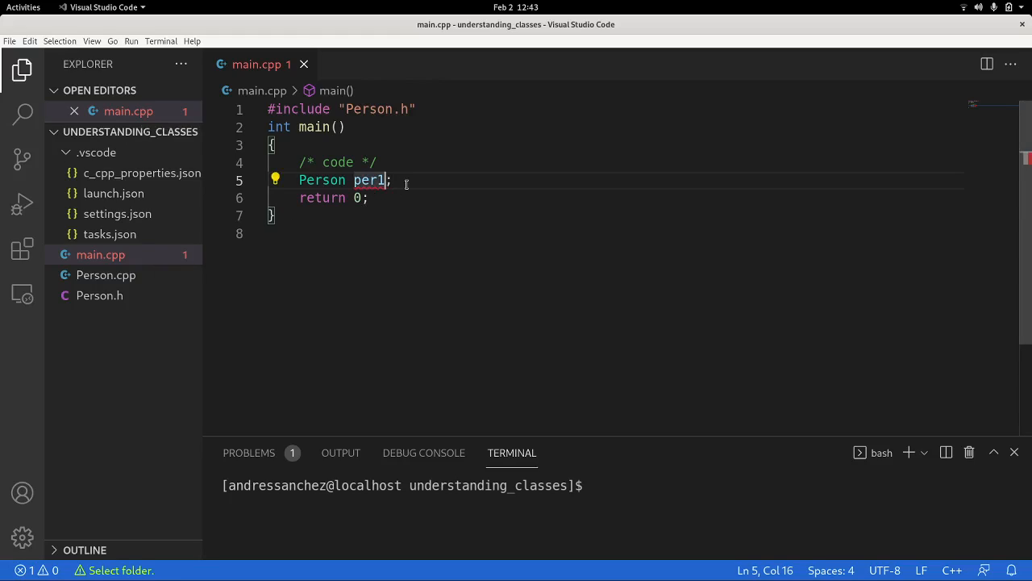
pyautogui.write('()')
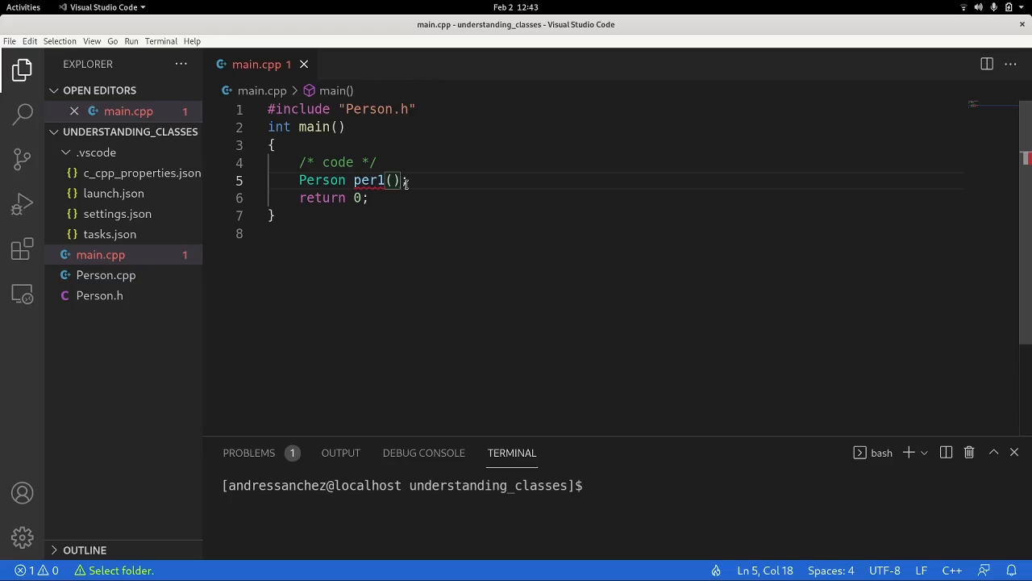
pyautogui.press('Left')
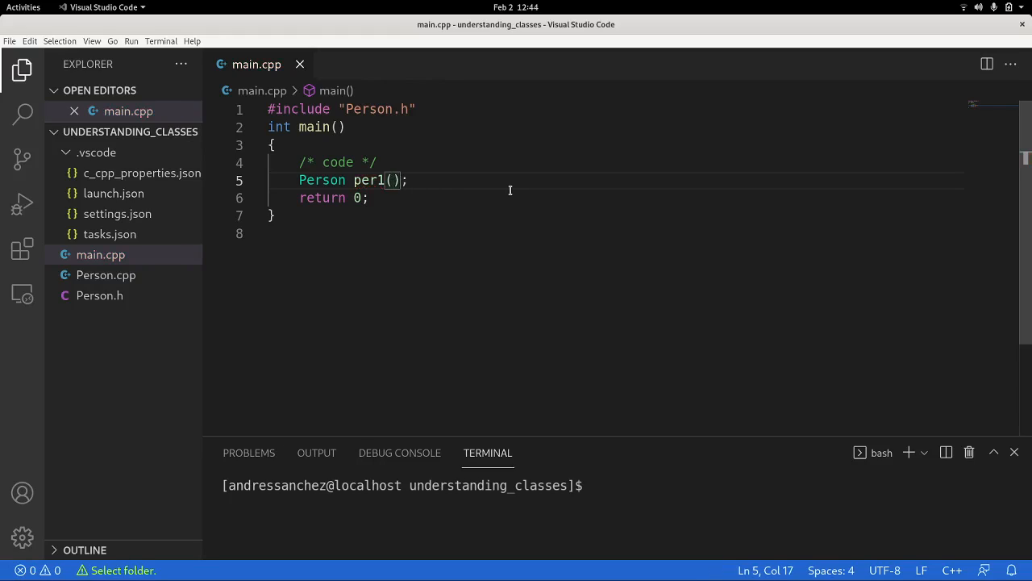
pyautogui.write('"')
pyautogui.write('Andres')
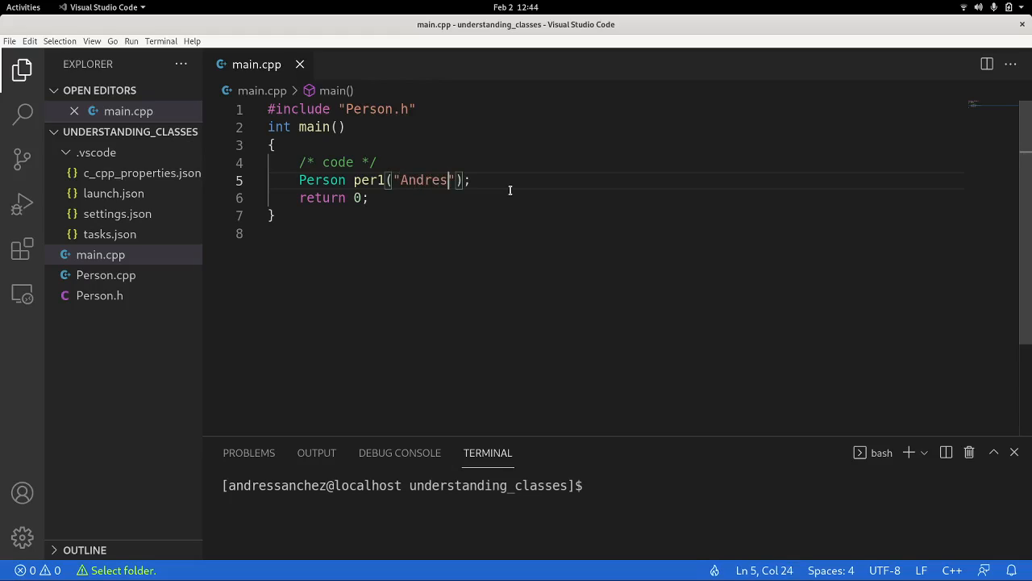
# Construct per1 with "Andres", "Sanchez", 45 and save main.cpp
pyautogui.press('Right')
pyautogui.write(',"')
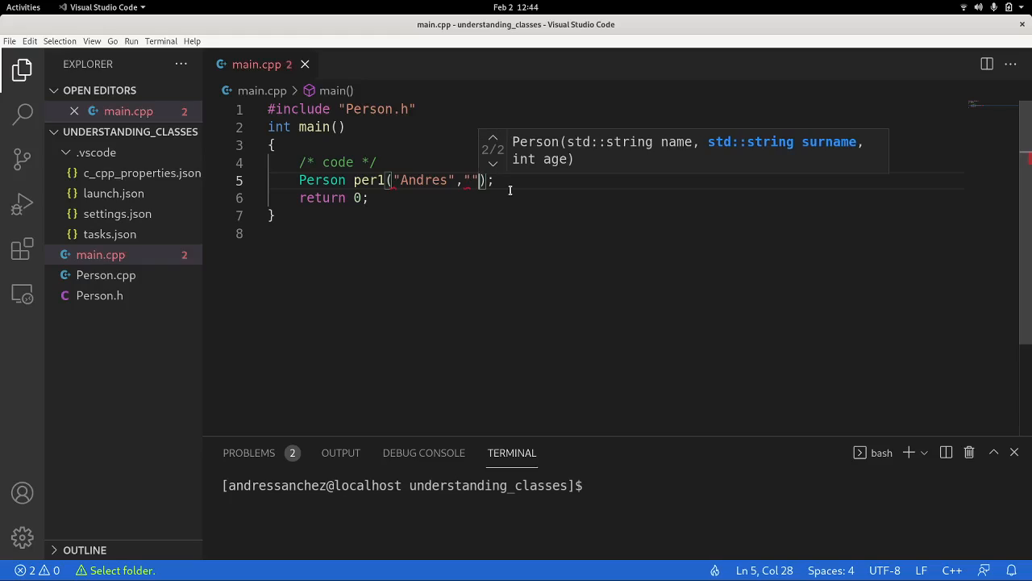
pyautogui.write('Sanchez')
pyautogui.press('Right')
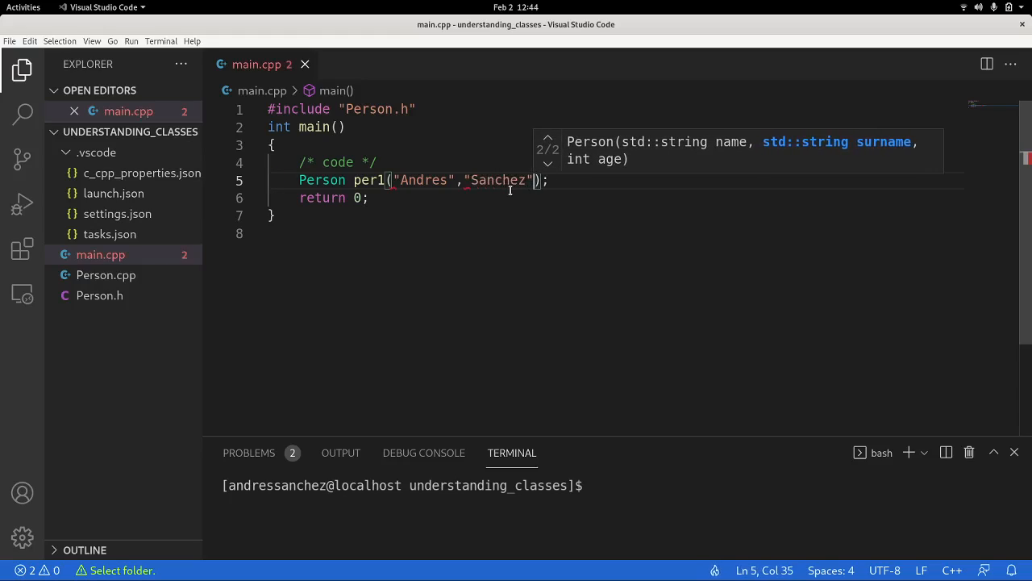
pyautogui.write(',4')
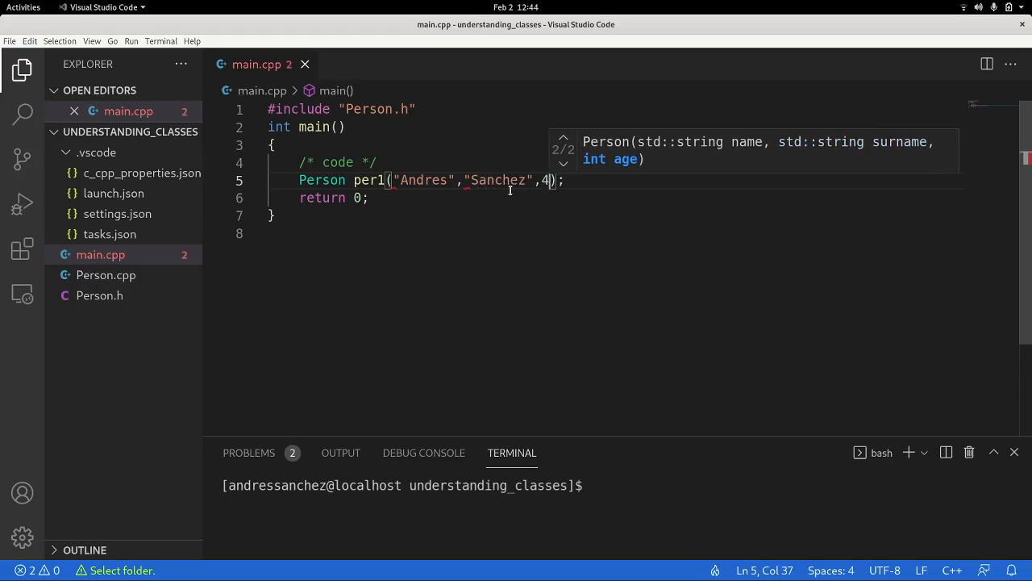
pyautogui.write('5')
pyautogui.press('End')
pyautogui.hotkey('ctrl', 's')
pyautogui.press('Escape')
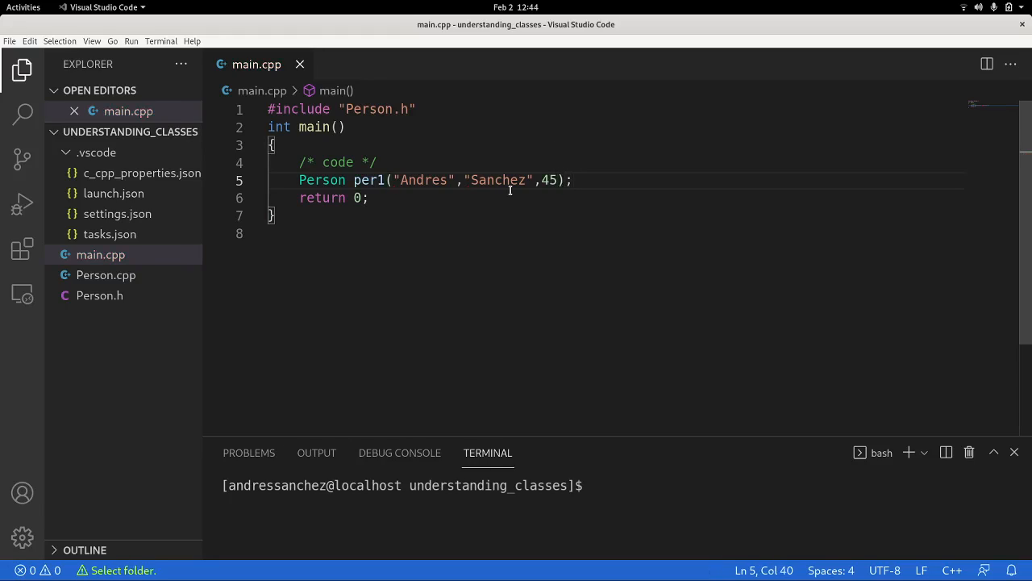
# Build the main executable with the g++ task (Ctrl+Shift+B), checking the args in tasks.json
pyautogui.hotkey('ctrl', 'shift', 'b')
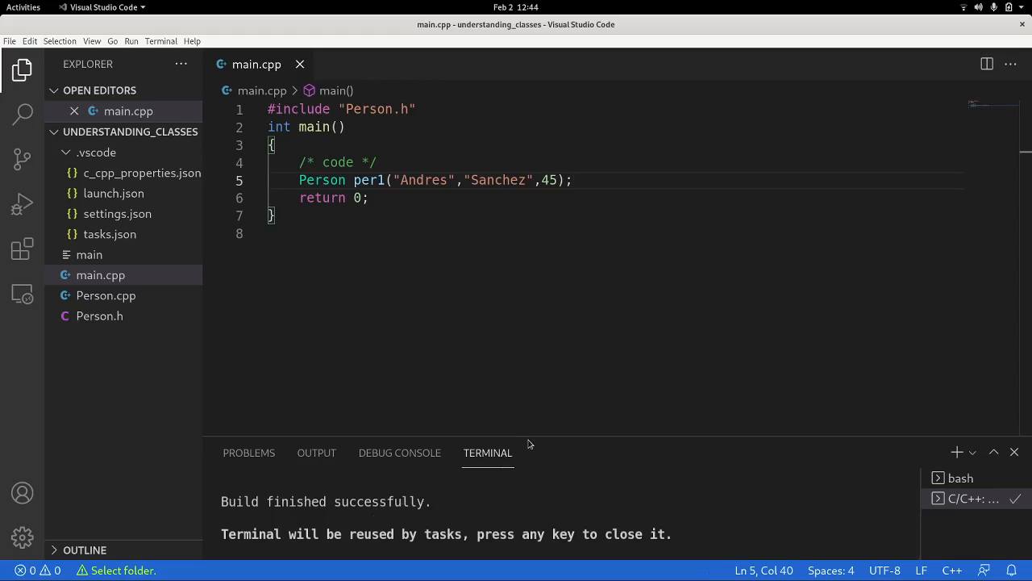
pyautogui.moveTo(528, 436); pyautogui.dragTo(525, 302)
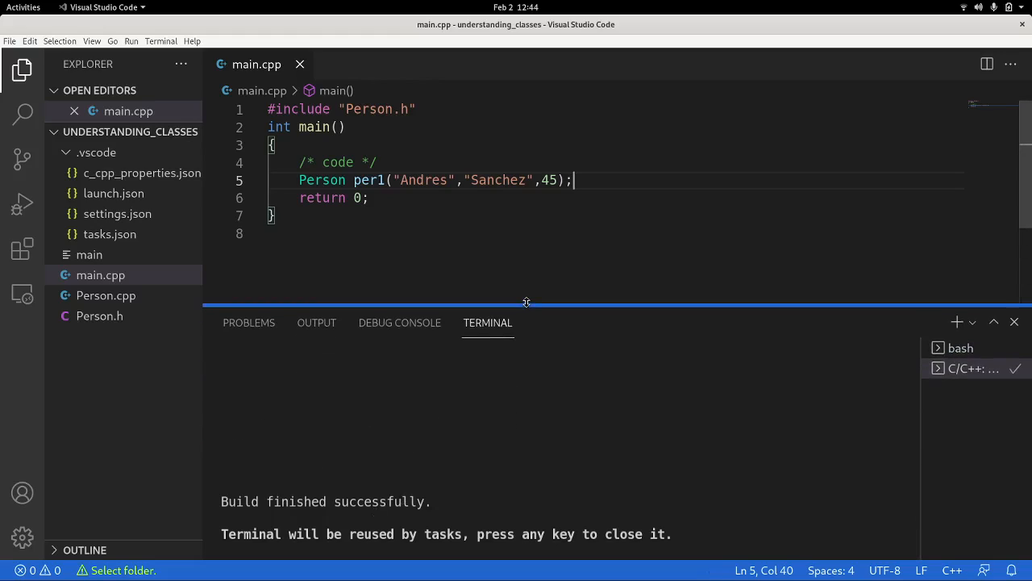
pyautogui.click(117, 234)
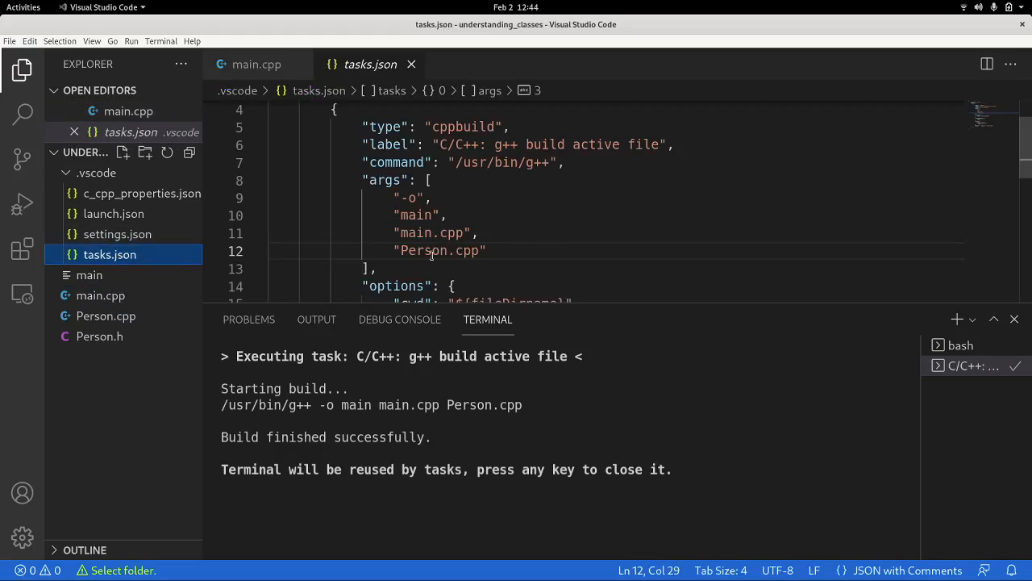
pyautogui.click(410, 63)
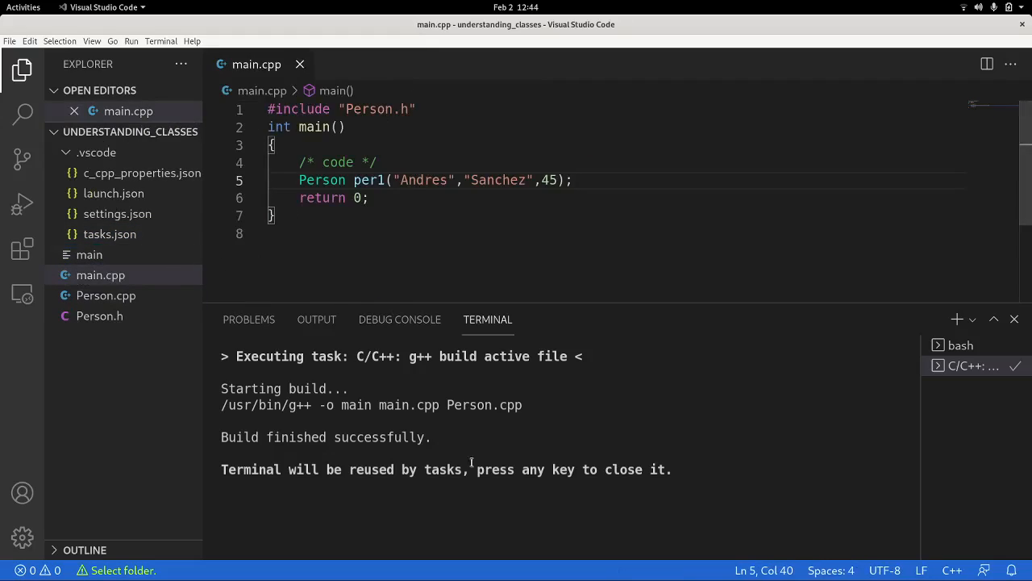
# Run ./main in GNOME Terminal, highlight the Destructing object line, and return to main.cpp
pyautogui.hotkey('alt', 'Tab')
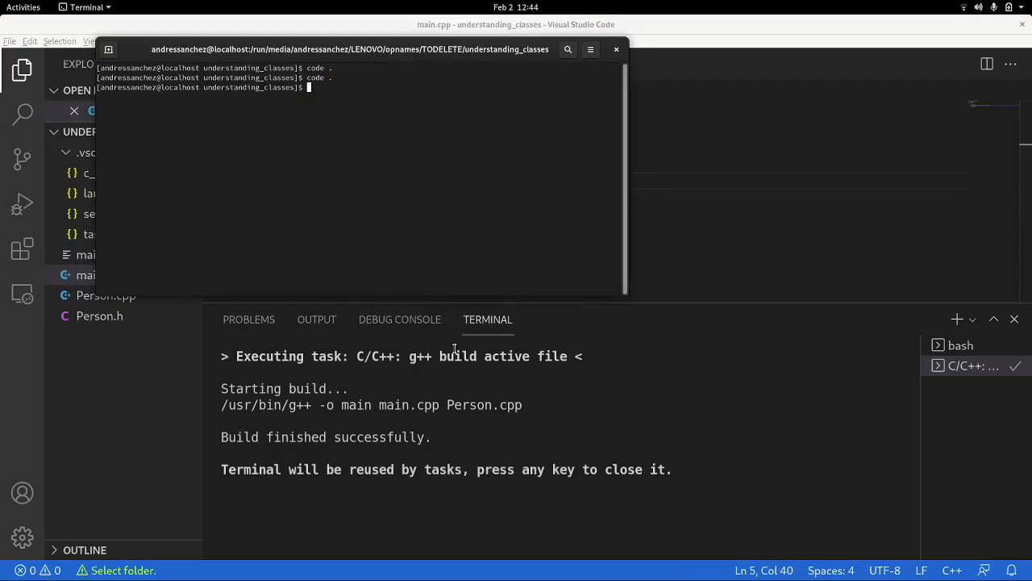
pyautogui.write('./')
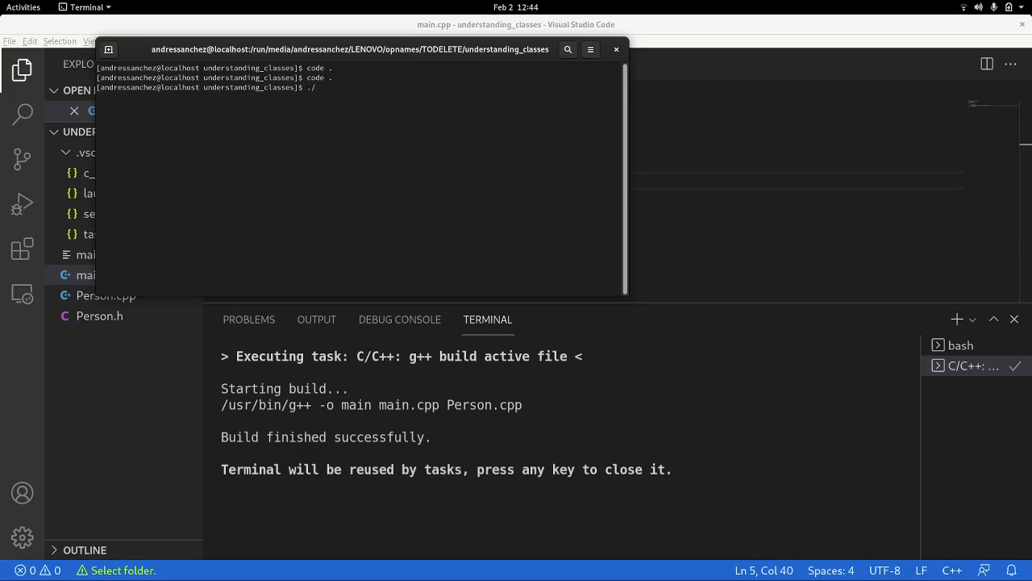
pyautogui.write('main')
pyautogui.press('Return')
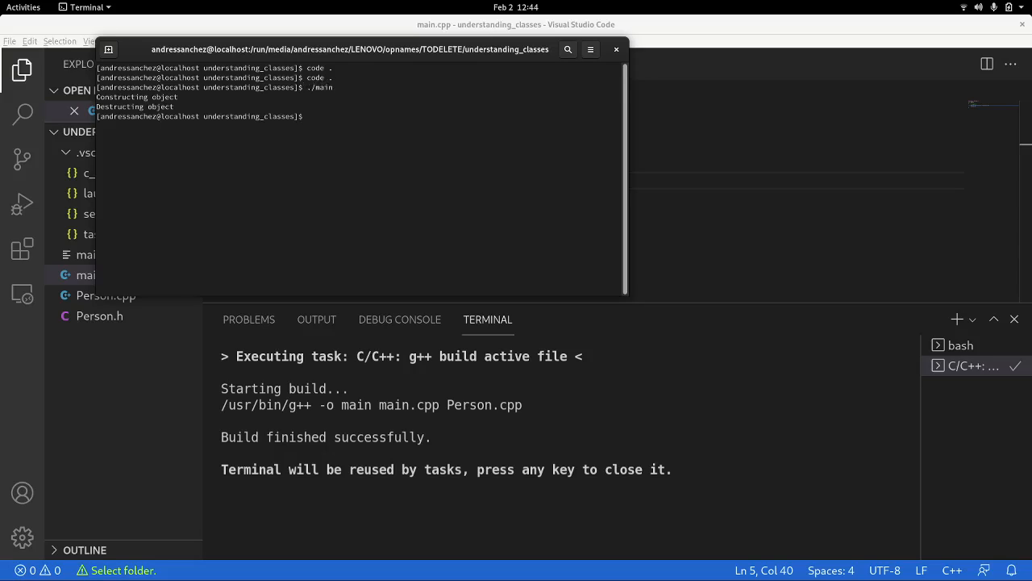
pyautogui.doubleClick(119, 106)
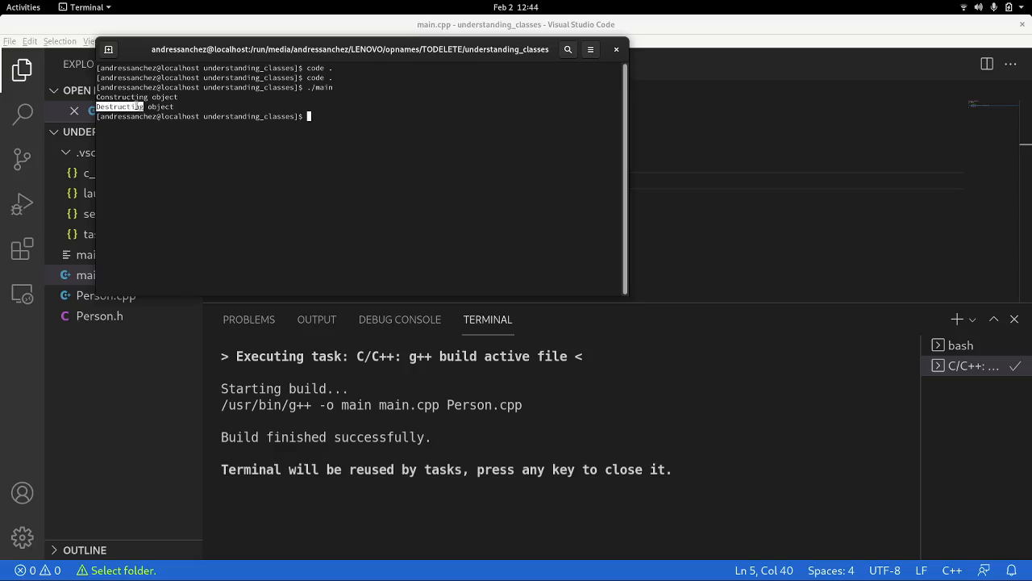
pyautogui.tripleClick(161, 106)
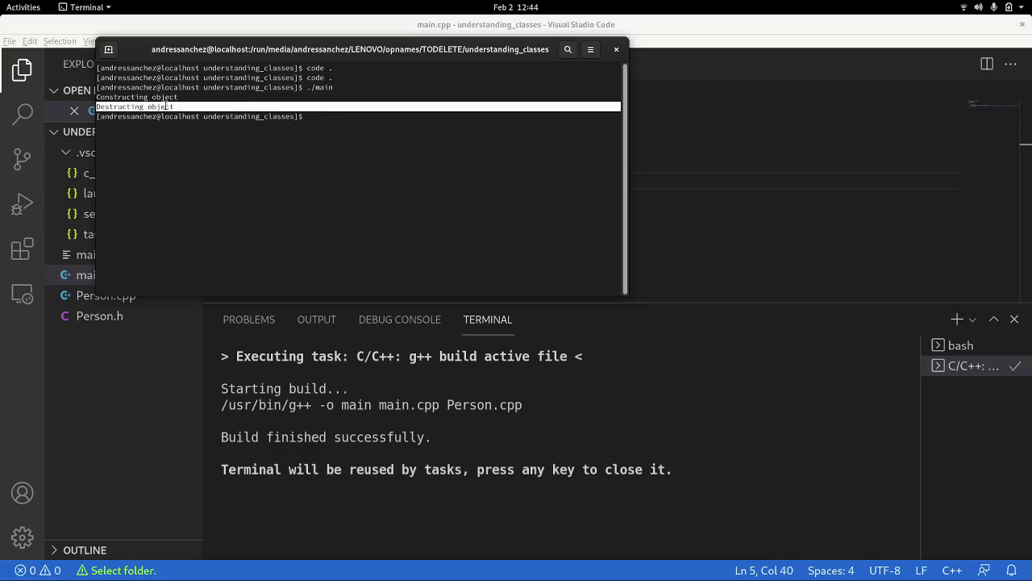
pyautogui.click(691, 131)
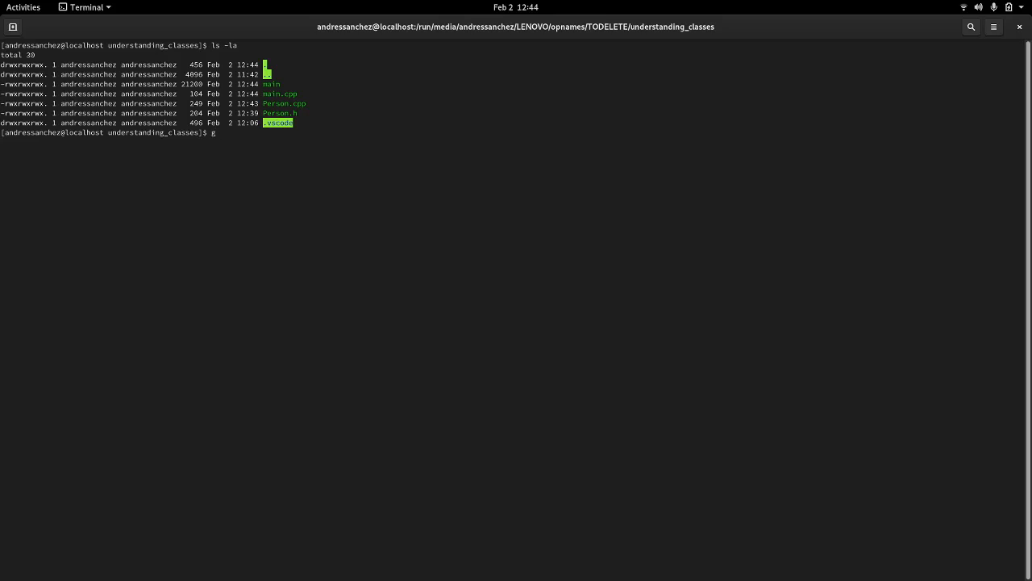
pyautogui.write('+')
# Delete main, rebuild it with g++ -o main main.cpp Person.cpp, rerun ./main, and return to the editor
pyautogui.press('BackSpace')
pyautogui.press('BackSpace')
pyautogui.write('rm ')
pyautogui.write('main')
pyautogui.press('Return')
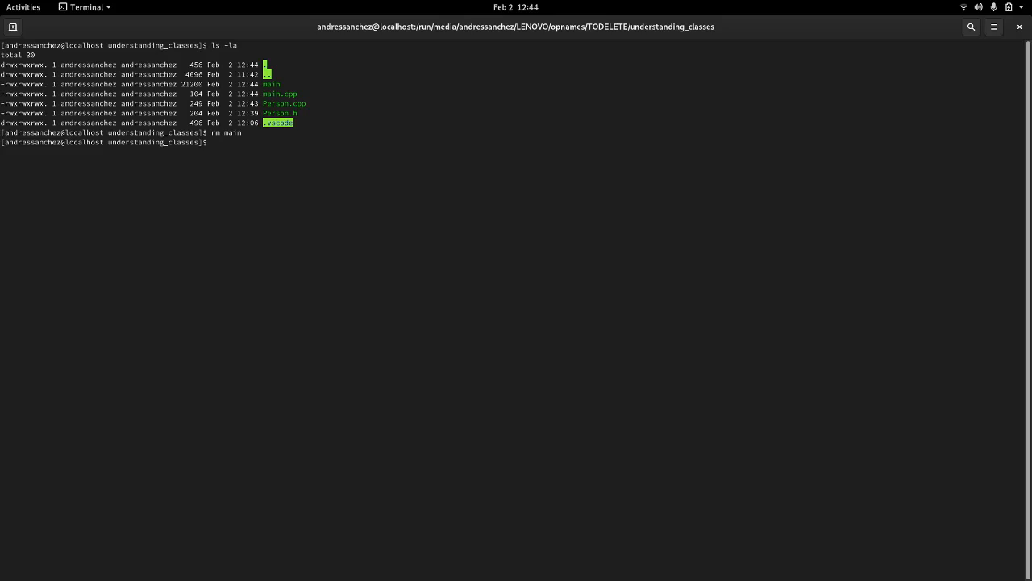
pyautogui.write('g')
pyautogui.write('++ -')
pyautogui.write('o main ')
pyautogui.write('mai')
pyautogui.write('n.cpp ')
pyautogui.write('Person.c')
pyautogui.write('pp')
pyautogui.press('Return')
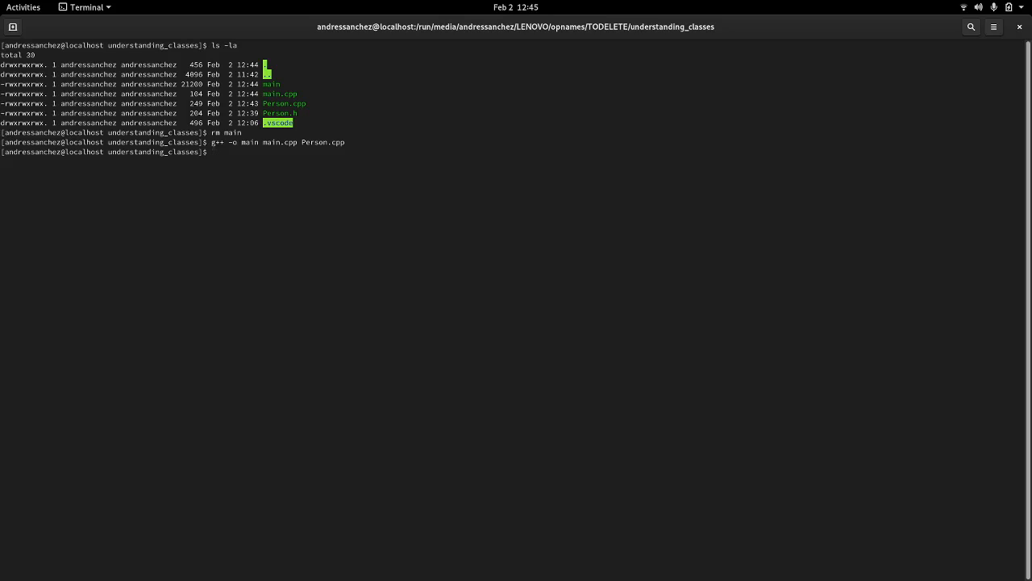
pyautogui.write('./main')
pyautogui.press('Return')
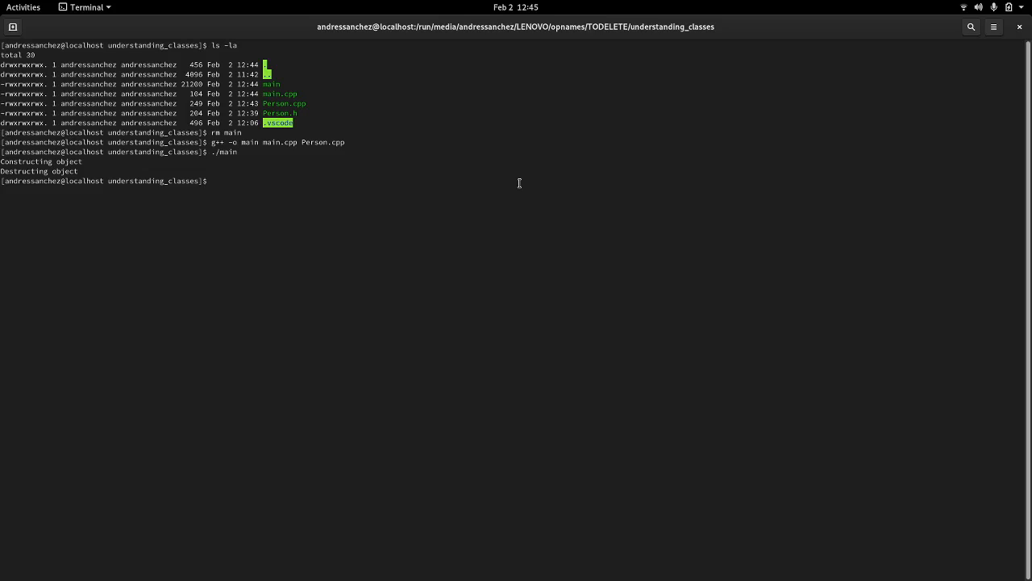
pyautogui.hotkey('alt', 'Tab')
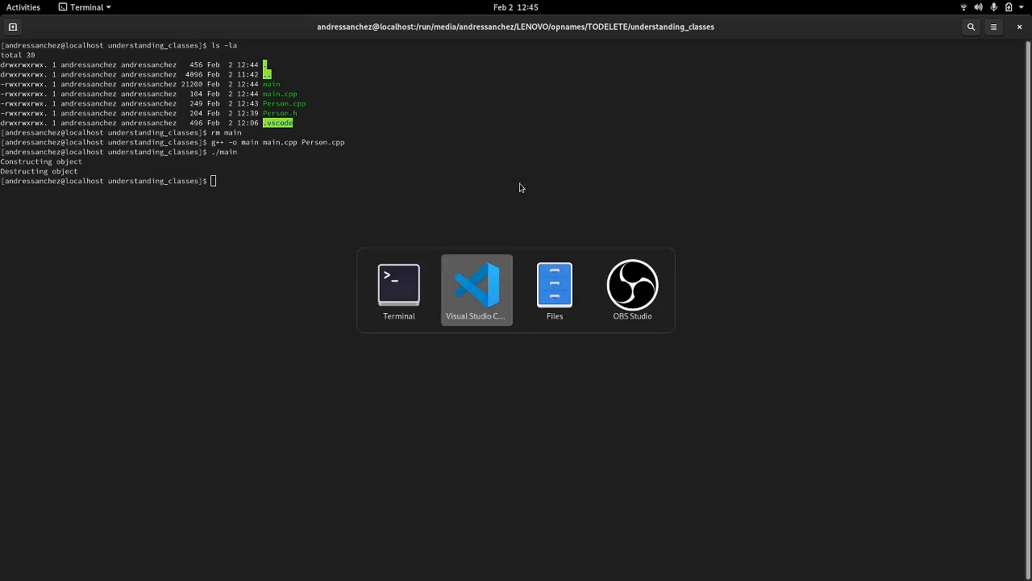
# Give the code area more vertical room and bring up the Person.h header
pyautogui.click(468, 234)
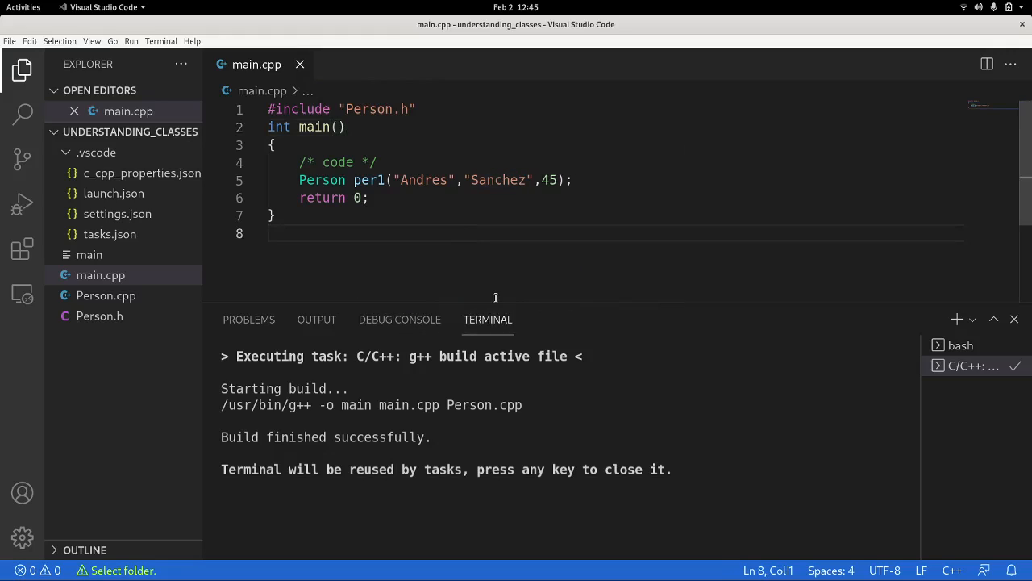
pyautogui.moveTo(504, 303); pyautogui.dragTo(504, 361)
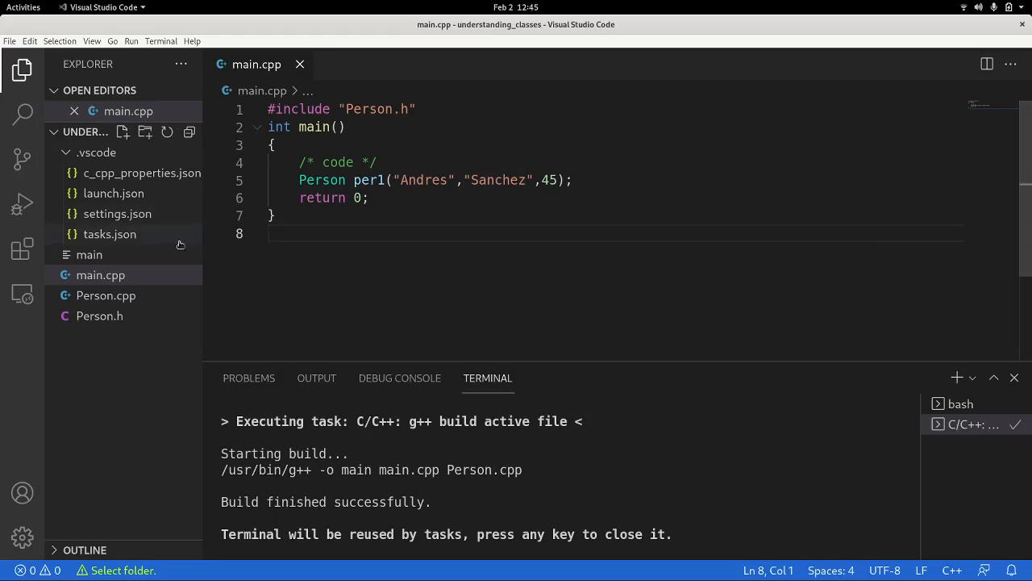
pyautogui.moveTo(121, 131)
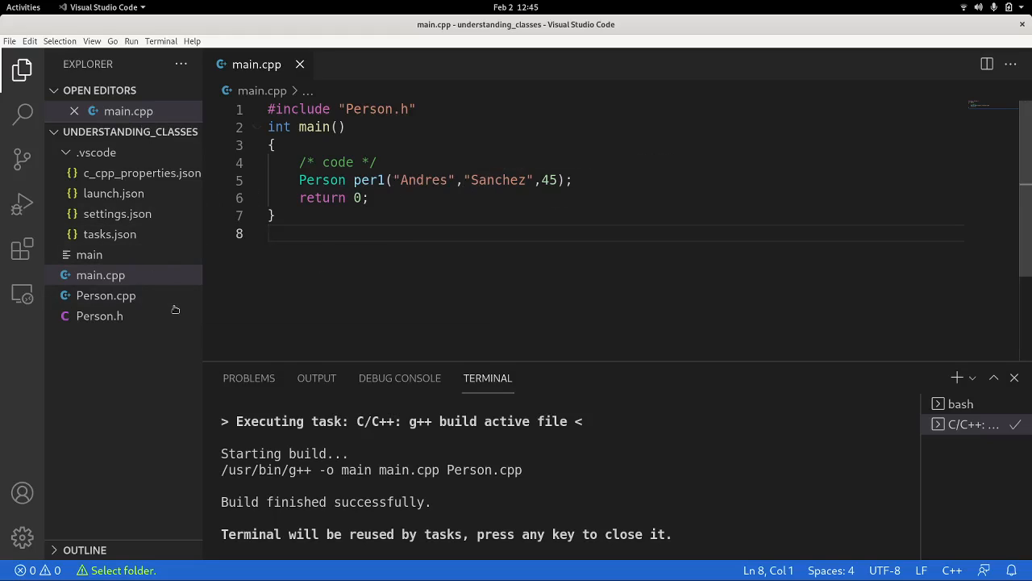
pyautogui.click(100, 316)
pyautogui.scroll(-3, 608, 284)
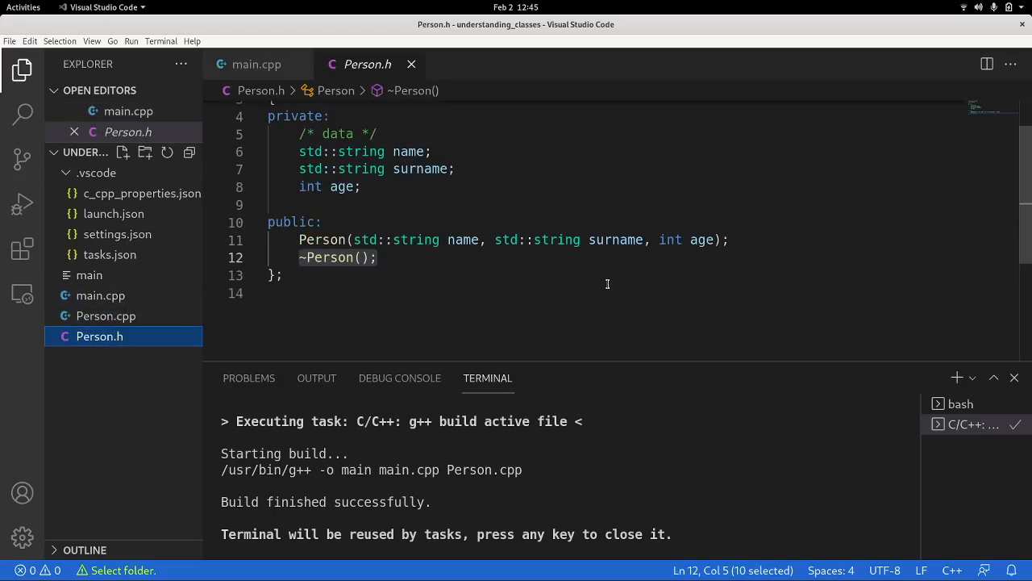
# Declare getFullName(); on a new line after the constructor in Person.h and select it
pyautogui.click(746, 242)
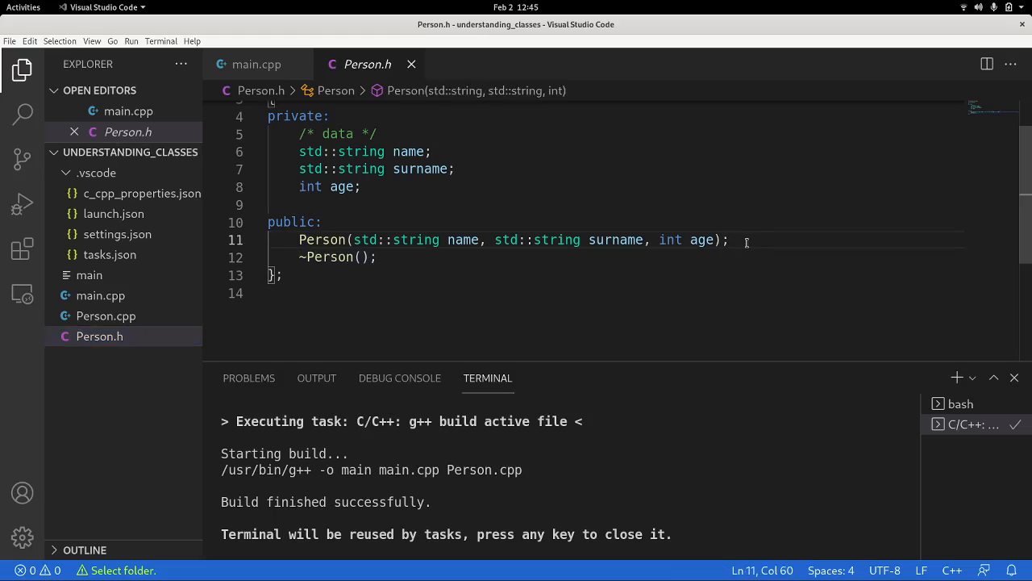
pyautogui.press('Return')
pyautogui.write('Per')
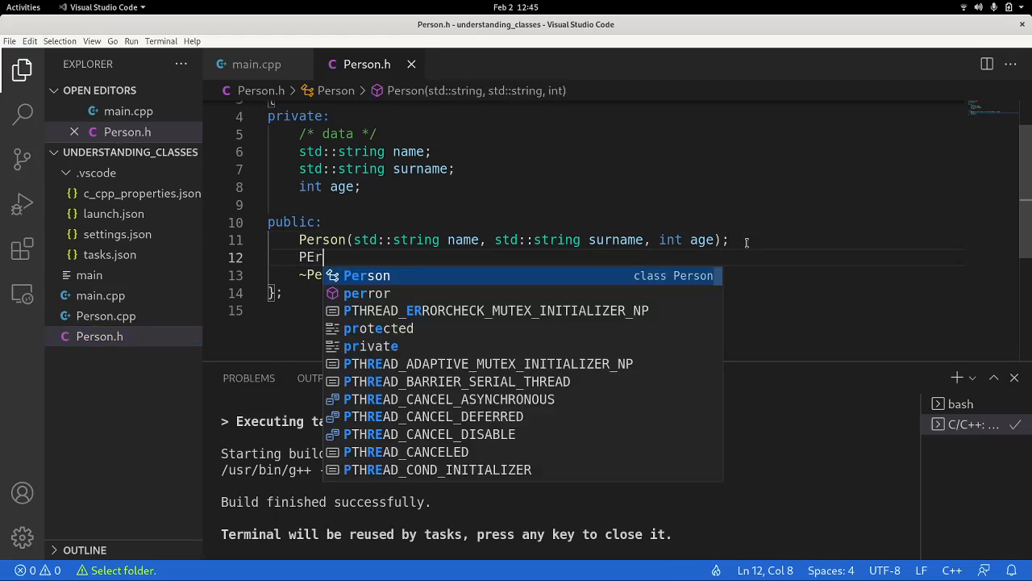
pyautogui.press('BackSpace')
pyautogui.press('BackSpace')
pyautogui.press('BackSpace')
pyautogui.write('get')
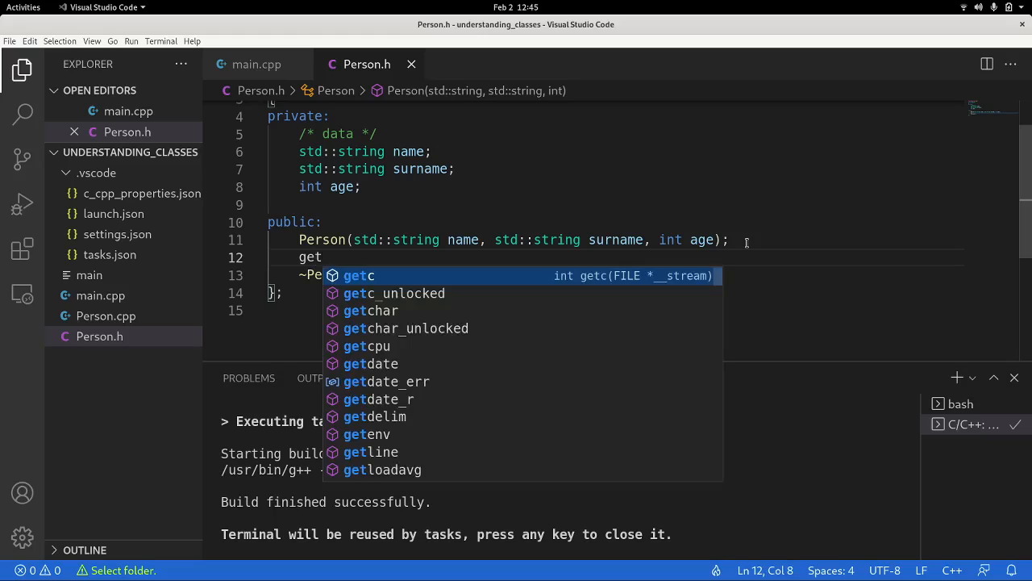
pyautogui.write('full')
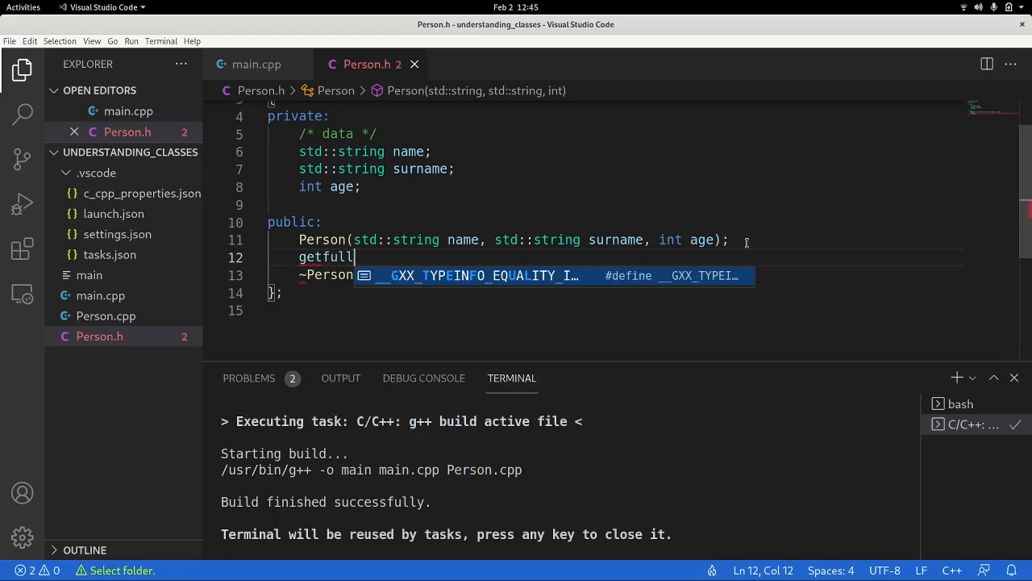
pyautogui.press('BackSpace')
pyautogui.press('BackSpace')
pyautogui.press('BackSpace')
pyautogui.write('Full')
pyautogui.write('Name()')
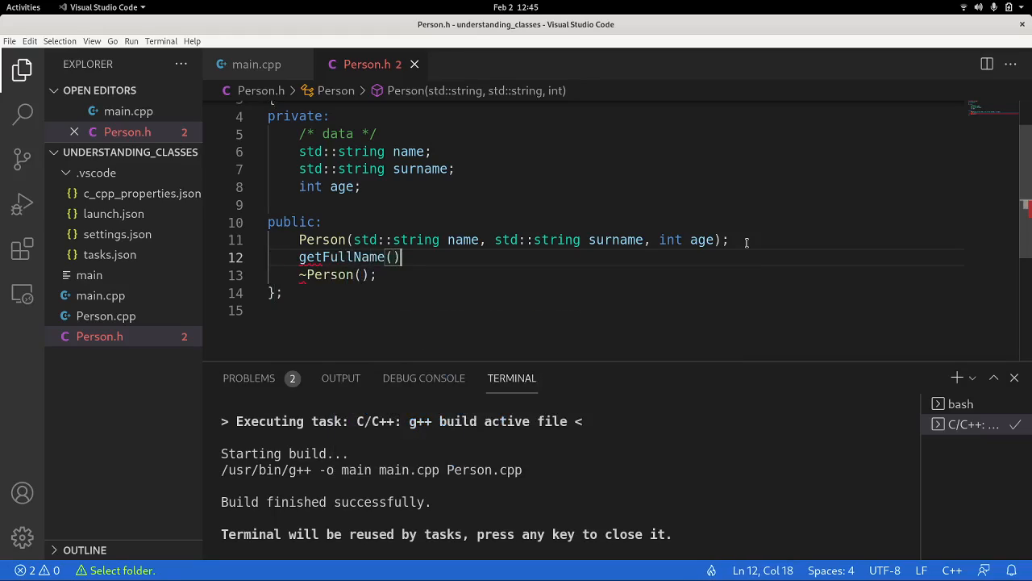
pyautogui.write(';')
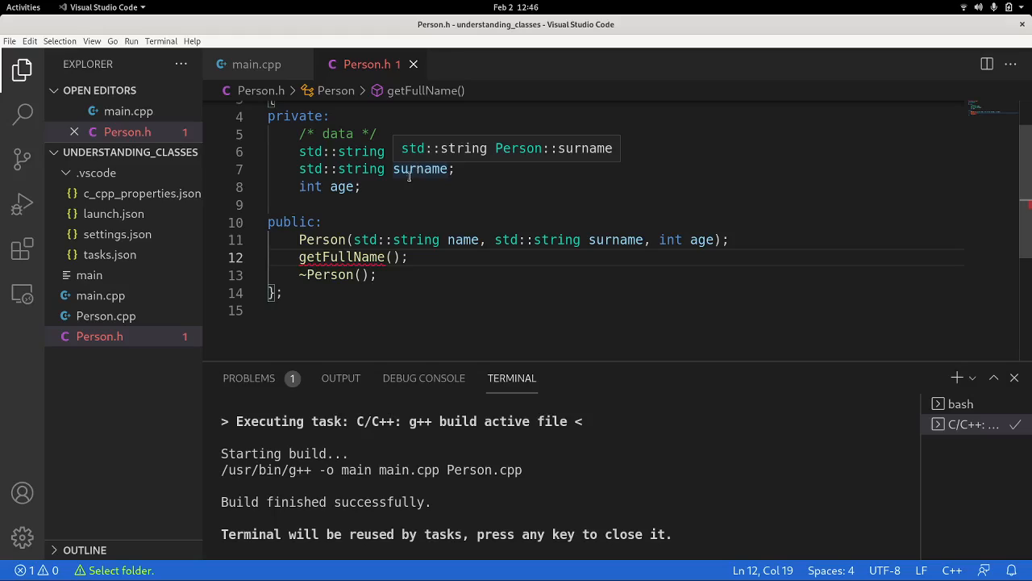
pyautogui.moveTo(409, 257); pyautogui.dragTo(299, 257)
pyautogui.hotkey('ctrl', 'c')
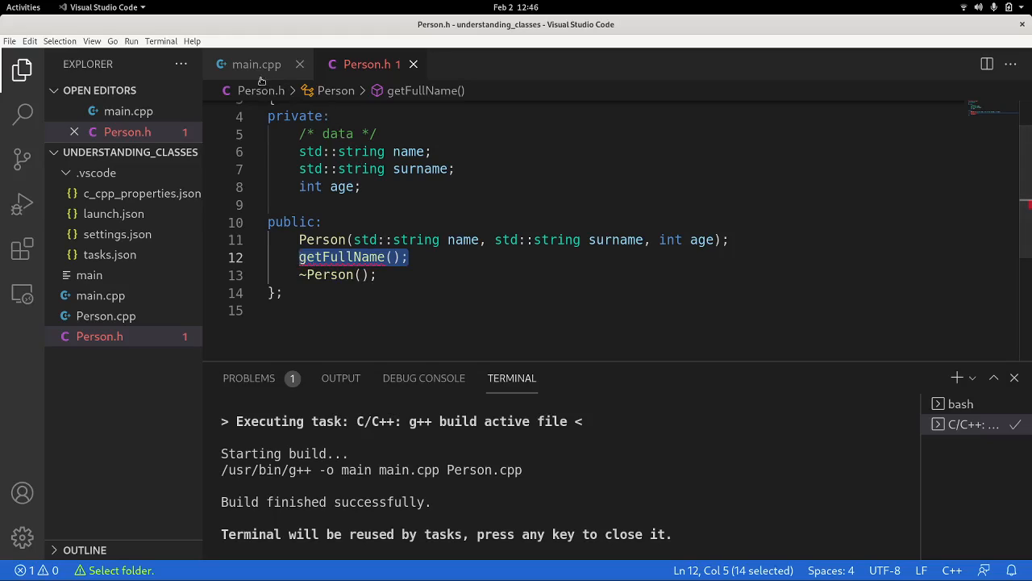
# Switch from Person.h to Person.cpp and paste getFullName(); below the destructor
pyautogui.click(413, 65)
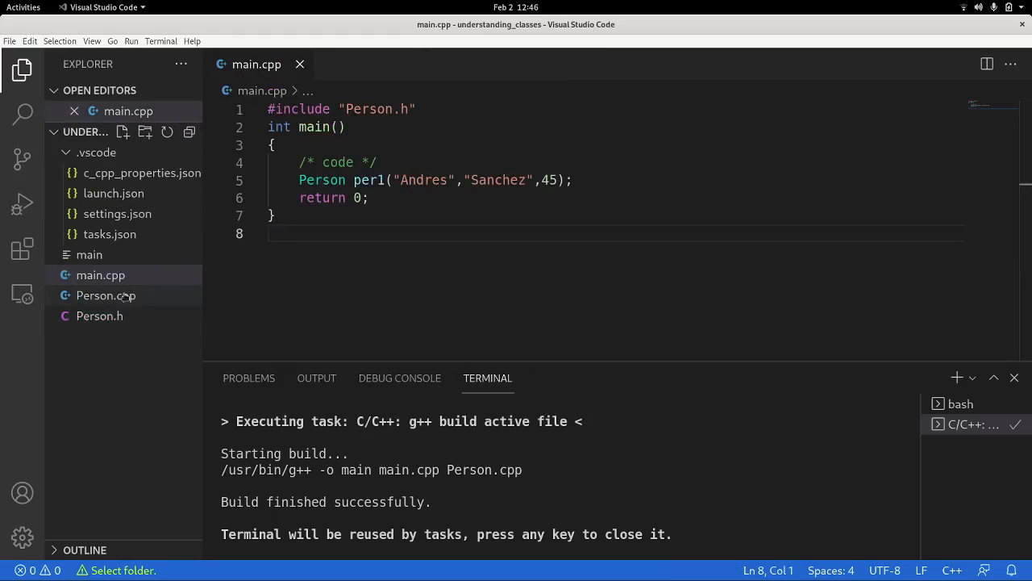
pyautogui.click(105, 295)
pyautogui.click(316, 213)
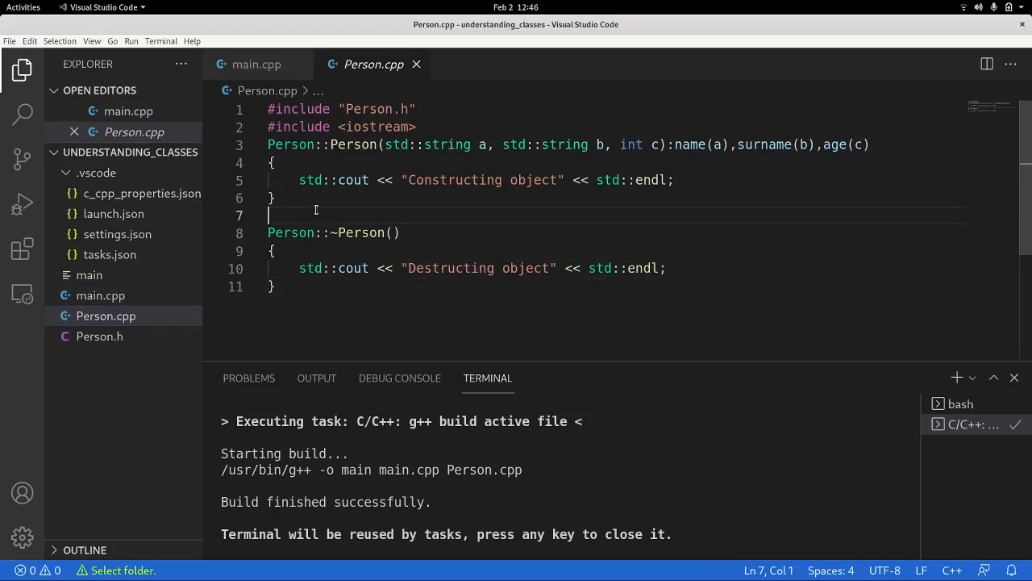
pyautogui.scroll(-3, 484, 242)
pyautogui.scroll(3, 637, 278)
pyautogui.press('Down')
pyautogui.press('Down')
pyautogui.press('Down')
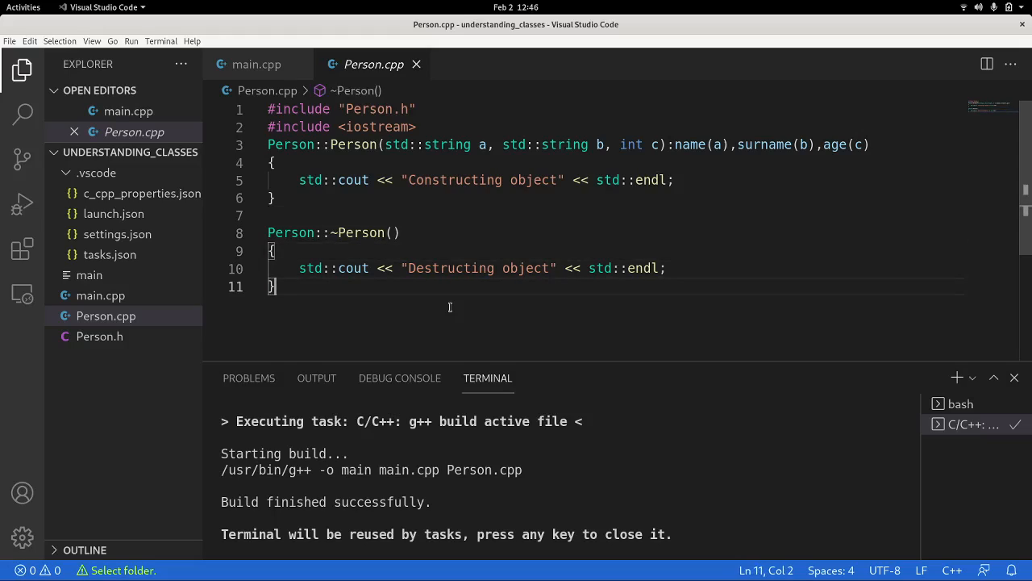
pyautogui.press('Return')
pyautogui.press('Return')
pyautogui.press('Return')
pyautogui.hotkey('ctrl', 'v')
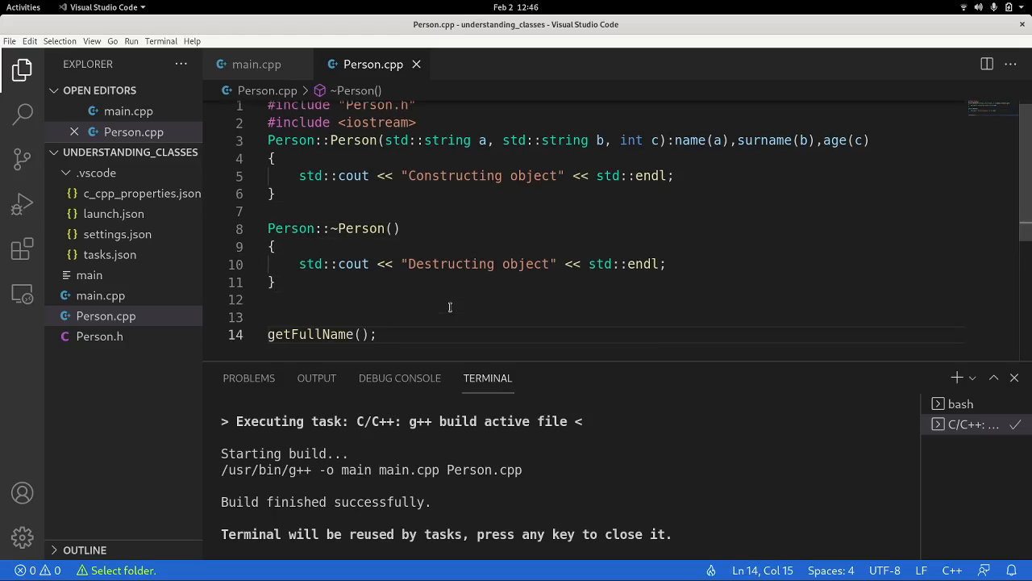
# Turn it into an empty Person::getFullName() definition with braces instead of the semicolon
pyautogui.press('Left')
pyautogui.press('Left')
pyautogui.press('Home')
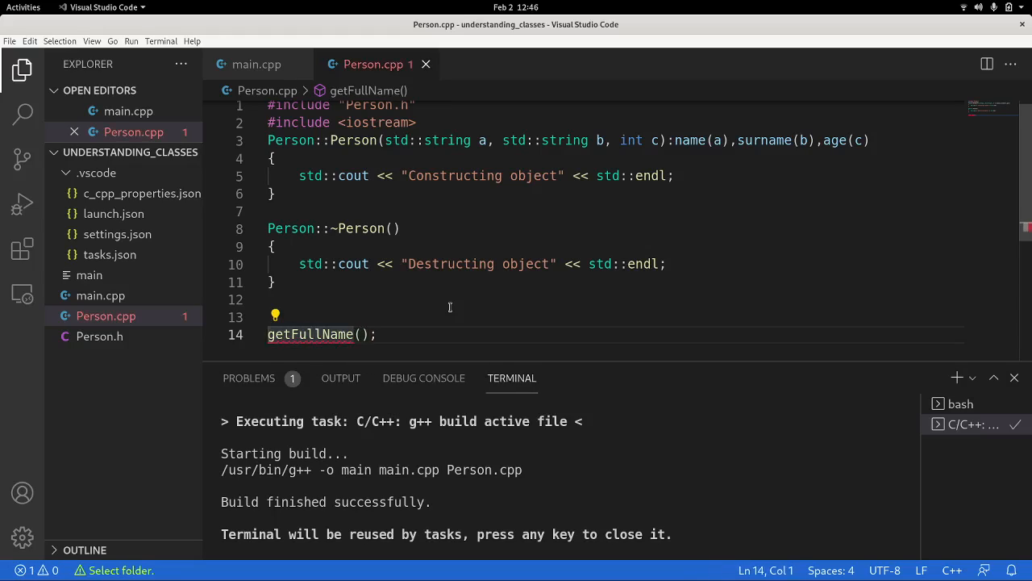
pyautogui.write('Person::')
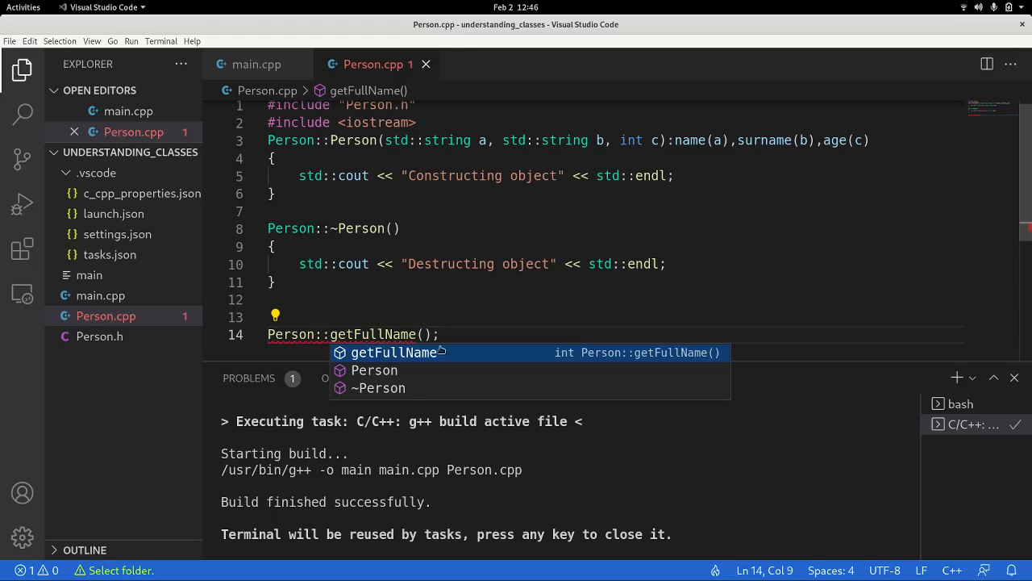
pyautogui.click(445, 334)
pyautogui.press('BackSpace')
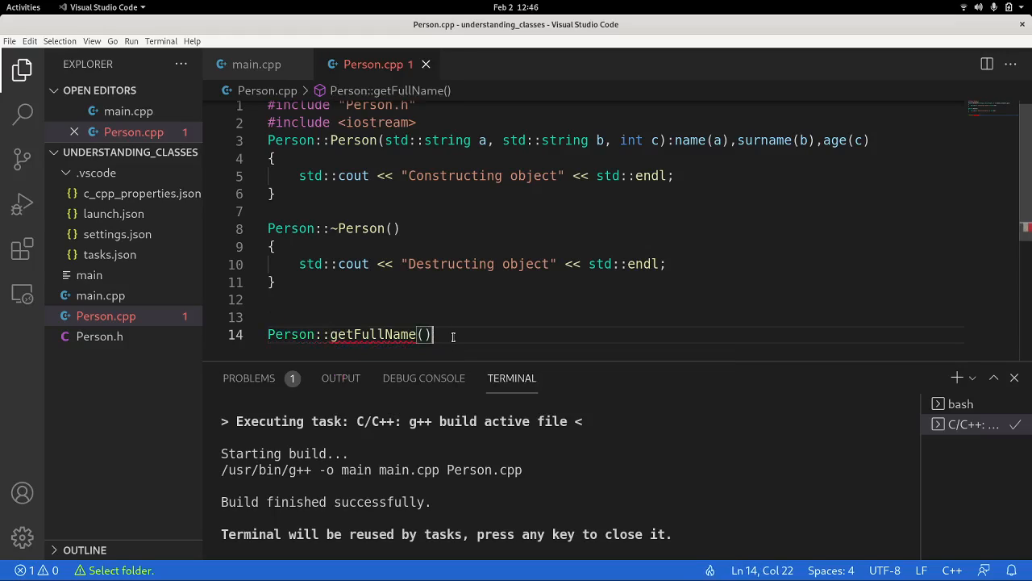
pyautogui.write('{')
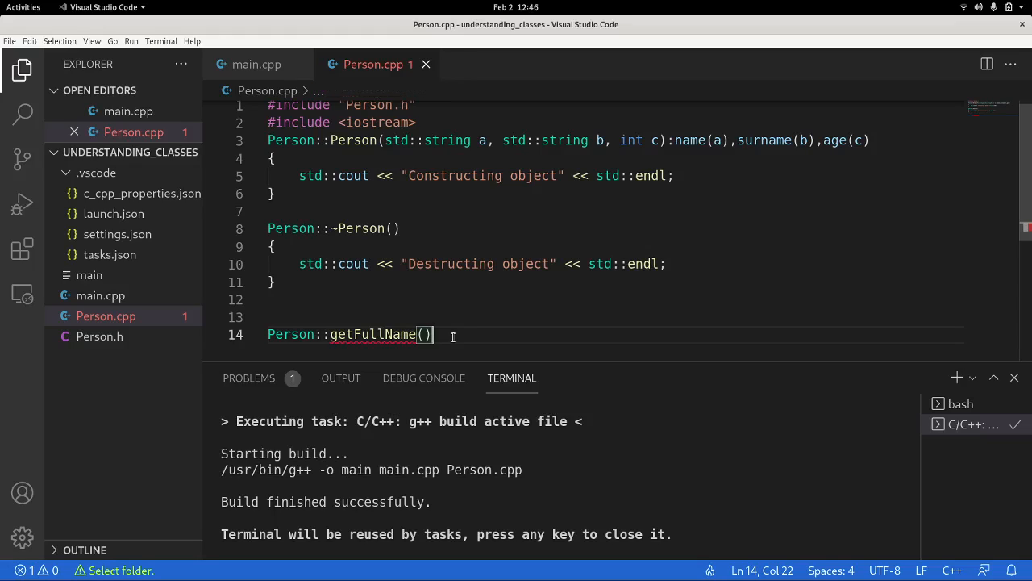
pyautogui.press('Return')
pyautogui.scroll(-3, 453, 336)
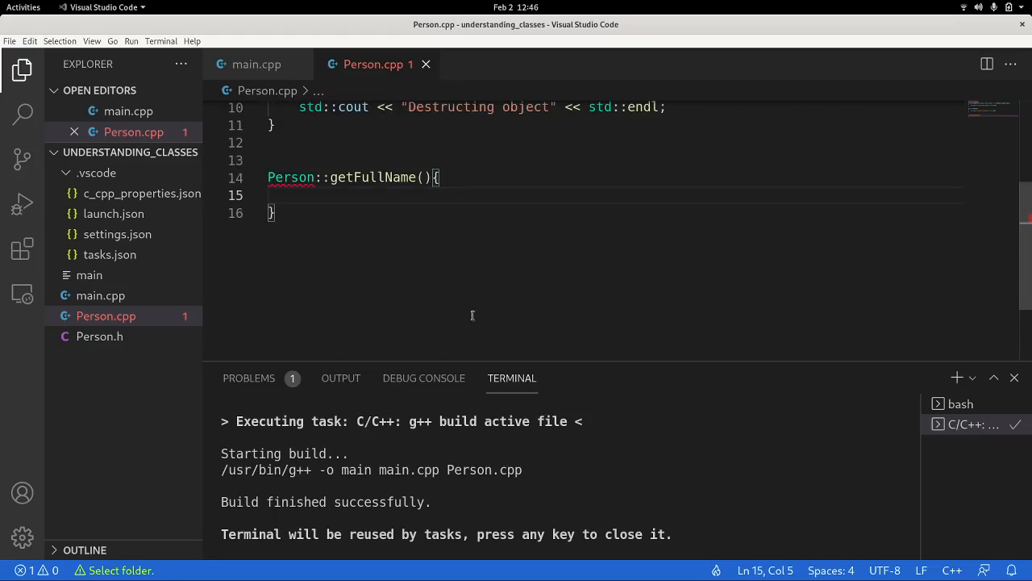
pyautogui.scroll(2, 390, 218)
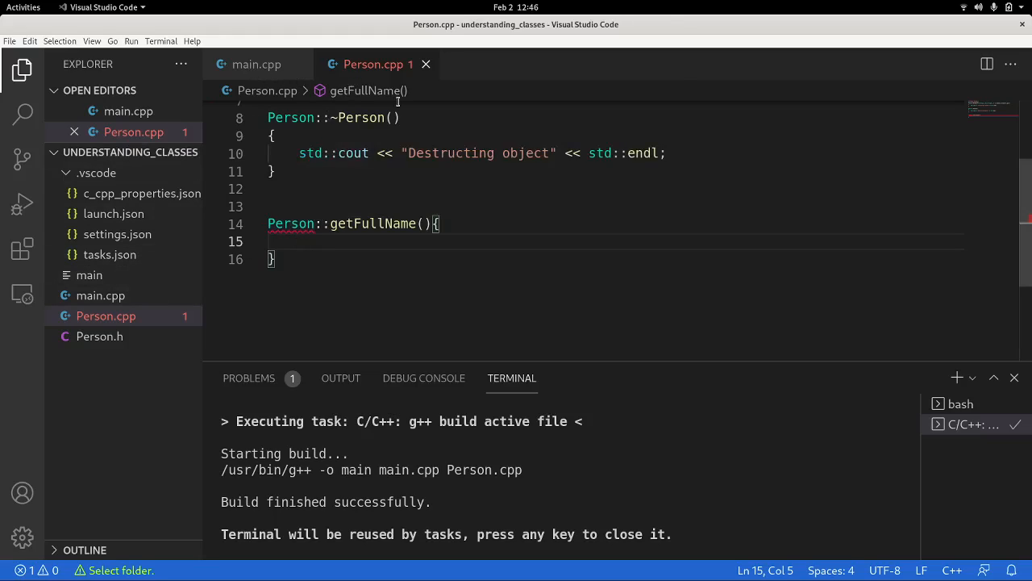
# In Person.h, give getFullName() the return type std::string and select it
pyautogui.click(425, 66)
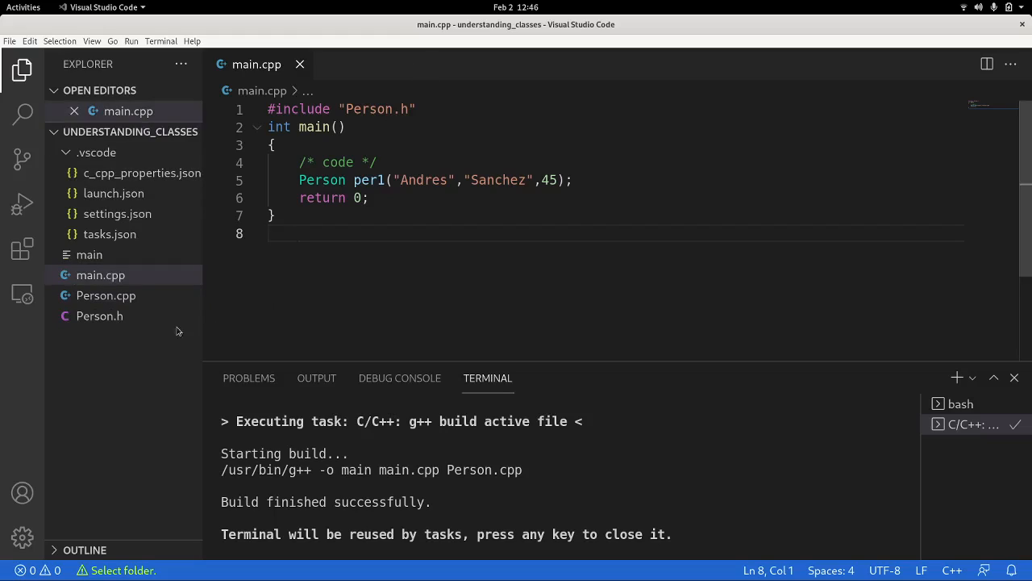
pyautogui.click(107, 316)
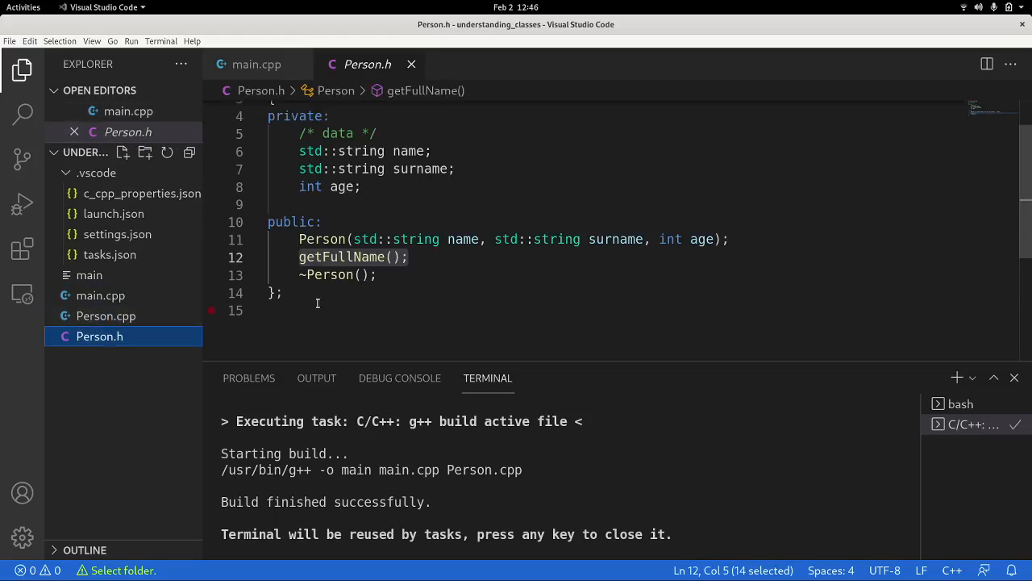
pyautogui.click(299, 257)
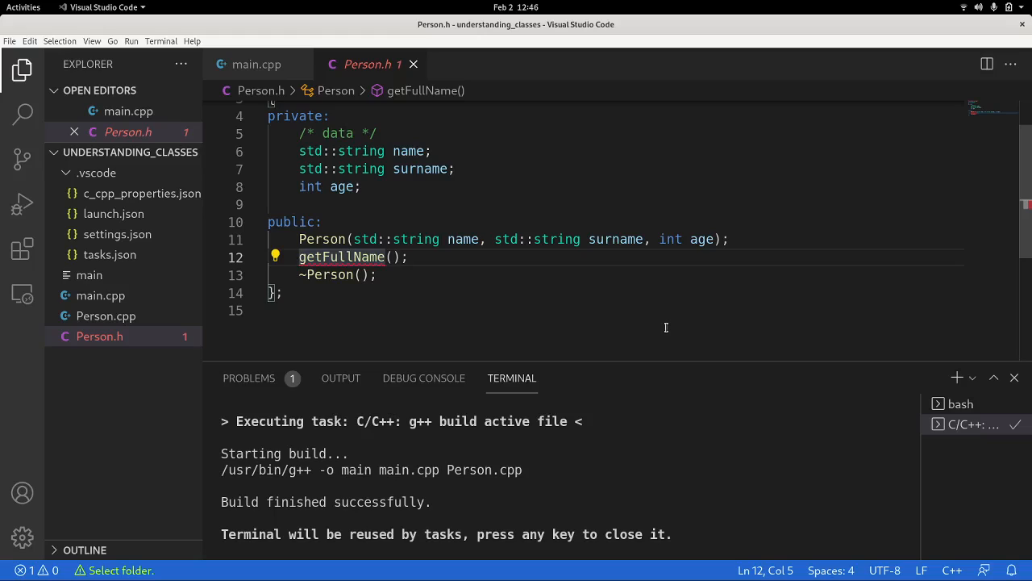
pyautogui.write('std::st')
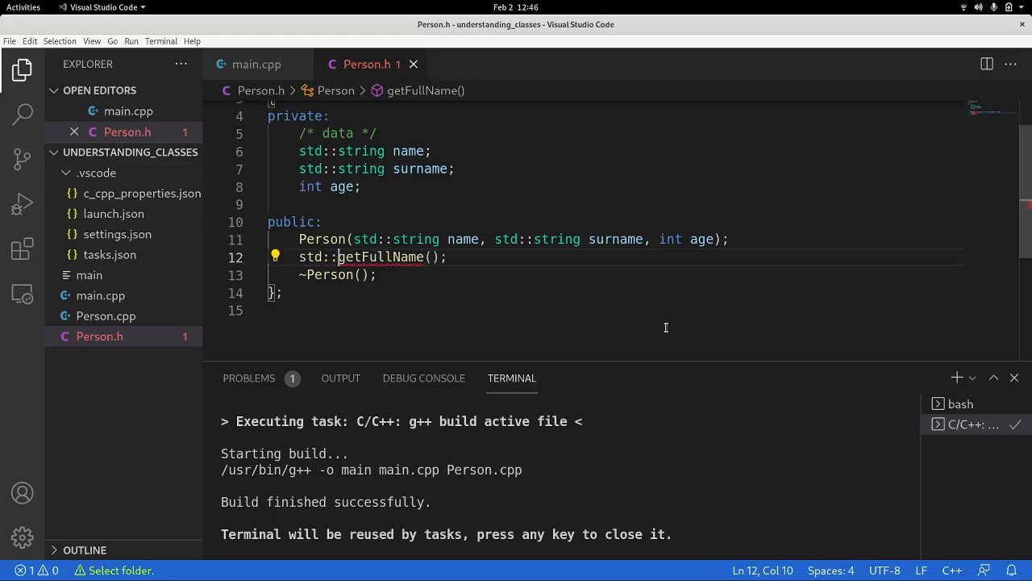
pyautogui.write('ring')
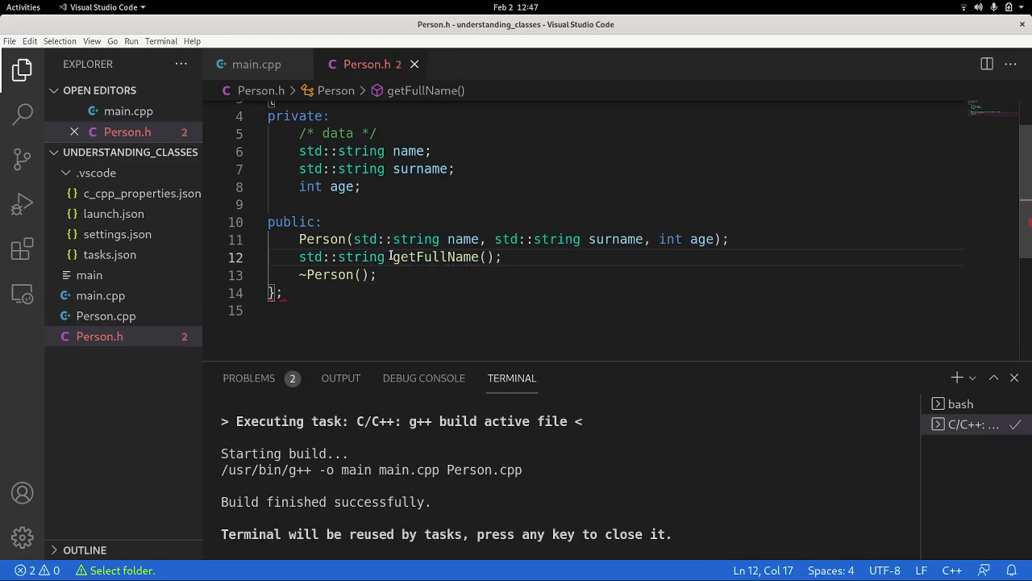
pyautogui.click(387, 257)
pyautogui.moveTo(386, 256); pyautogui.dragTo(299, 256)
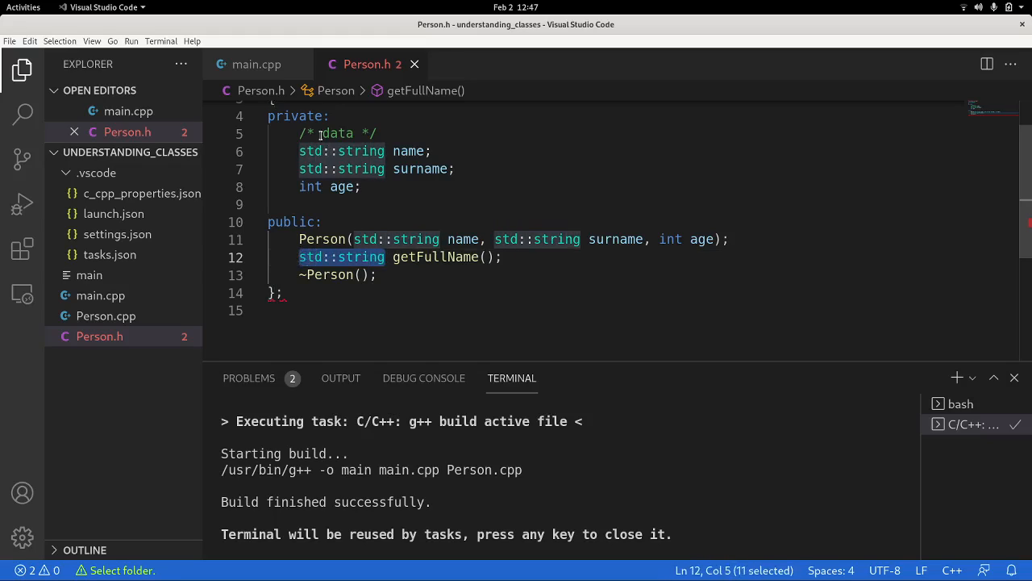
# Close the main.cpp and Person.h editors, leaving only the Explorer
pyautogui.click(256, 65)
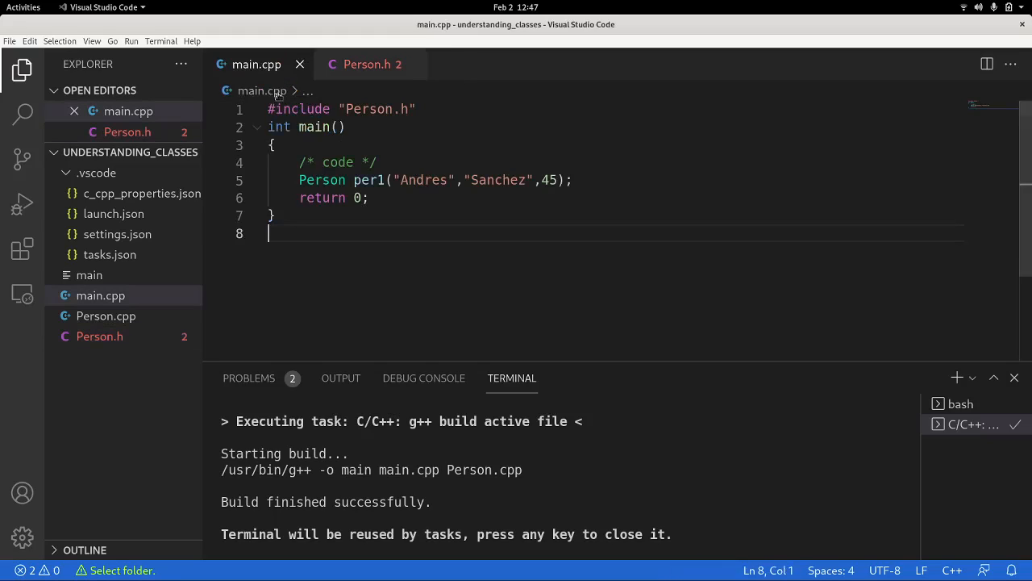
pyautogui.click(300, 63)
pyautogui.click(299, 64)
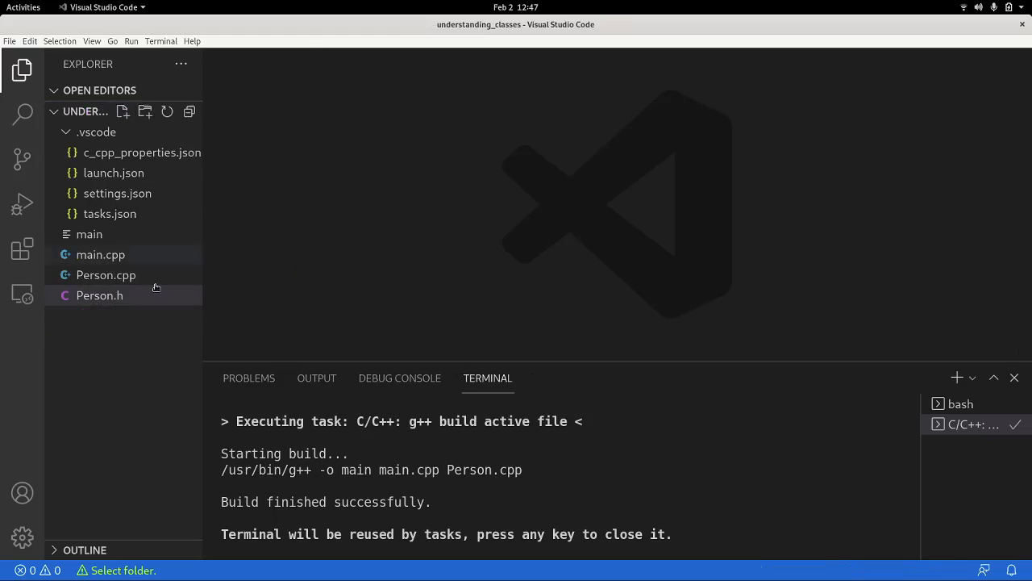
# In Person.cpp's getFullName body, return name + " " + surname + age
pyautogui.click(121, 275)
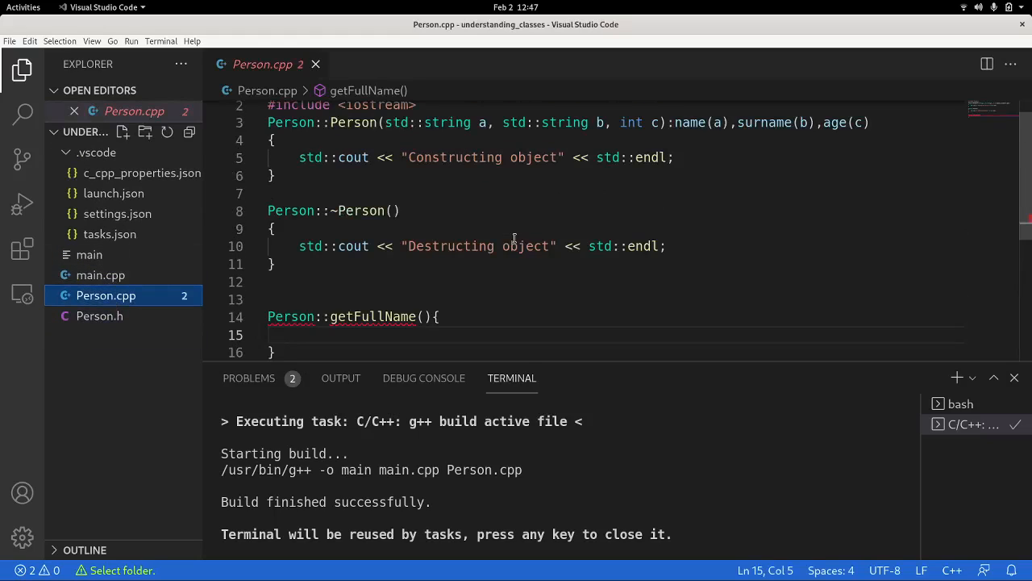
pyautogui.scroll(-2, 486, 287)
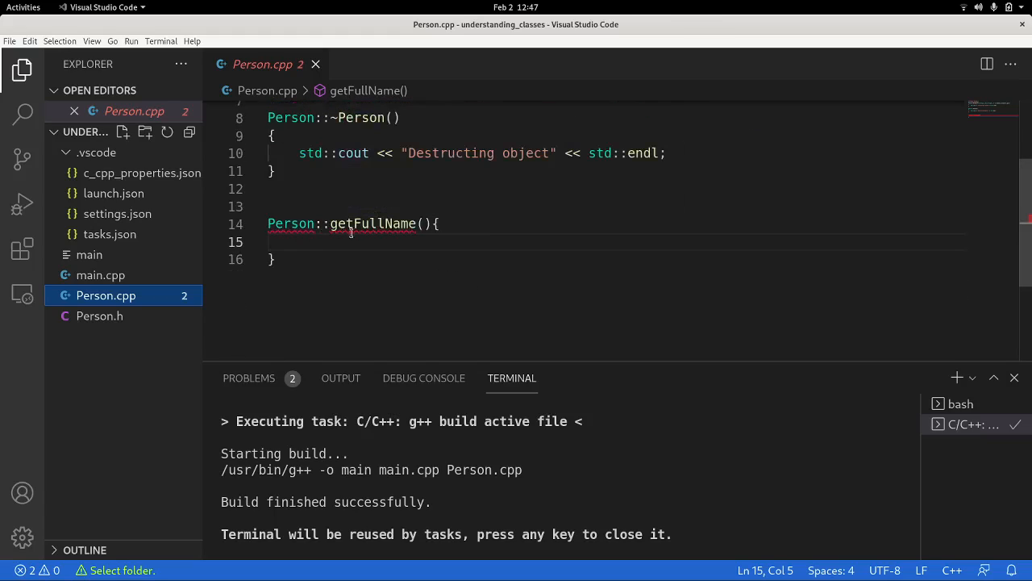
pyautogui.moveTo(372, 316)
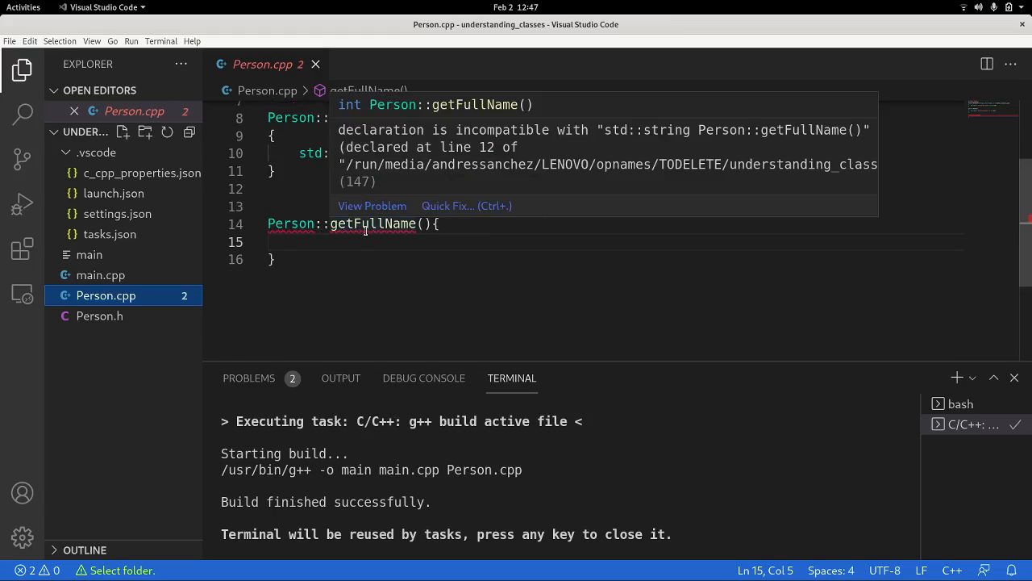
pyautogui.click(258, 223)
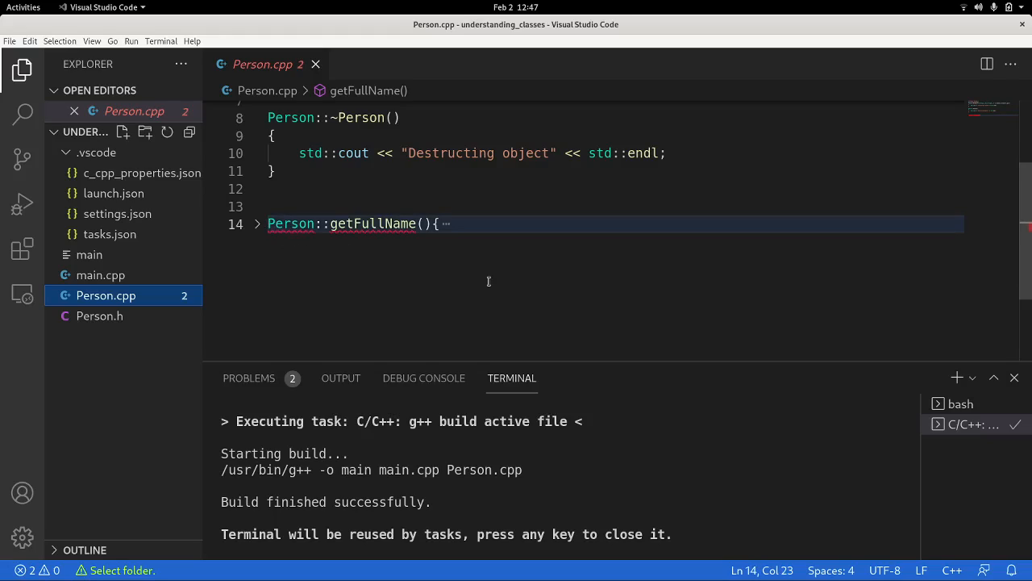
pyautogui.click(268, 223)
pyautogui.write('std::strin')
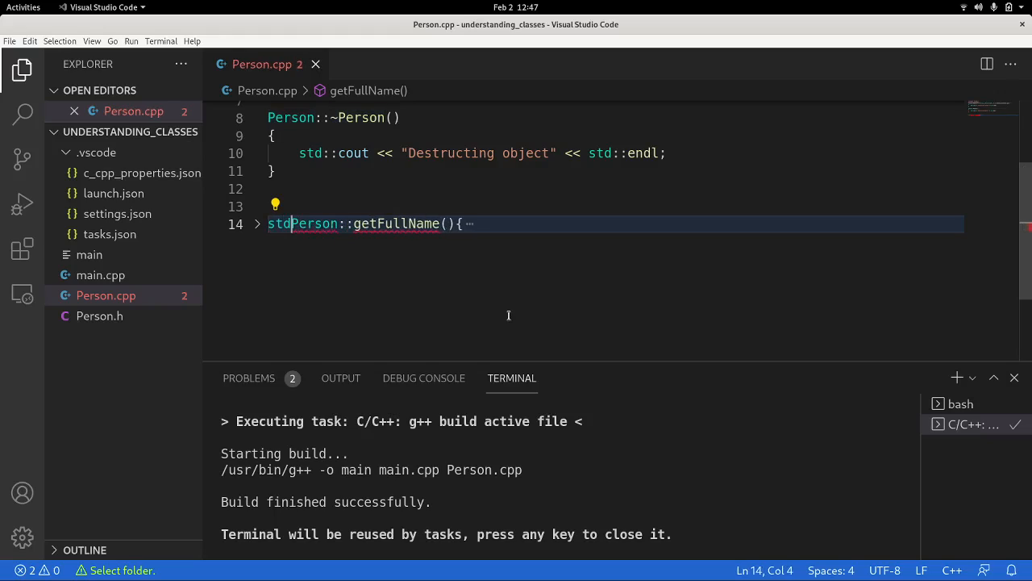
pyautogui.write('g')
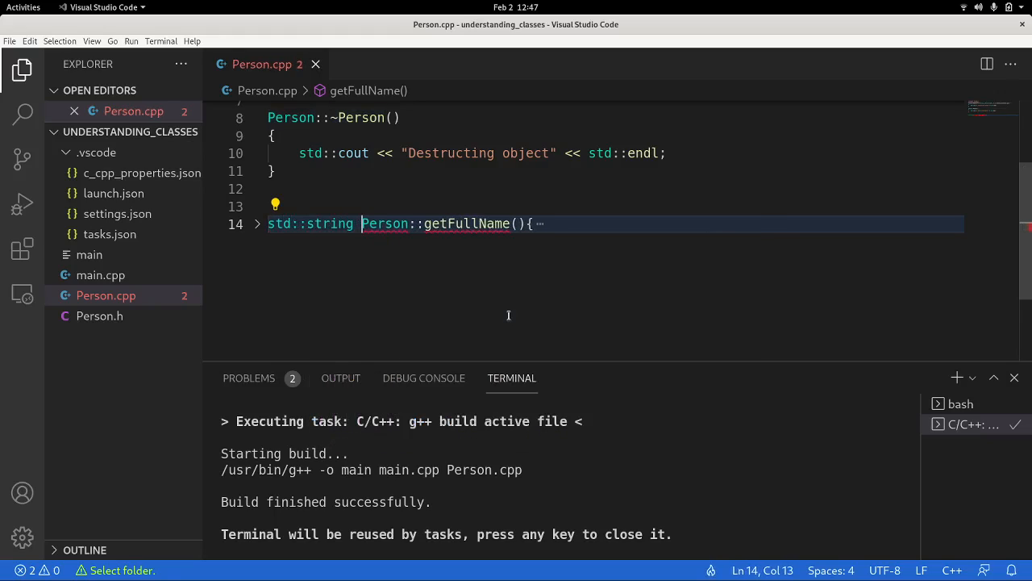
pyautogui.click(538, 224)
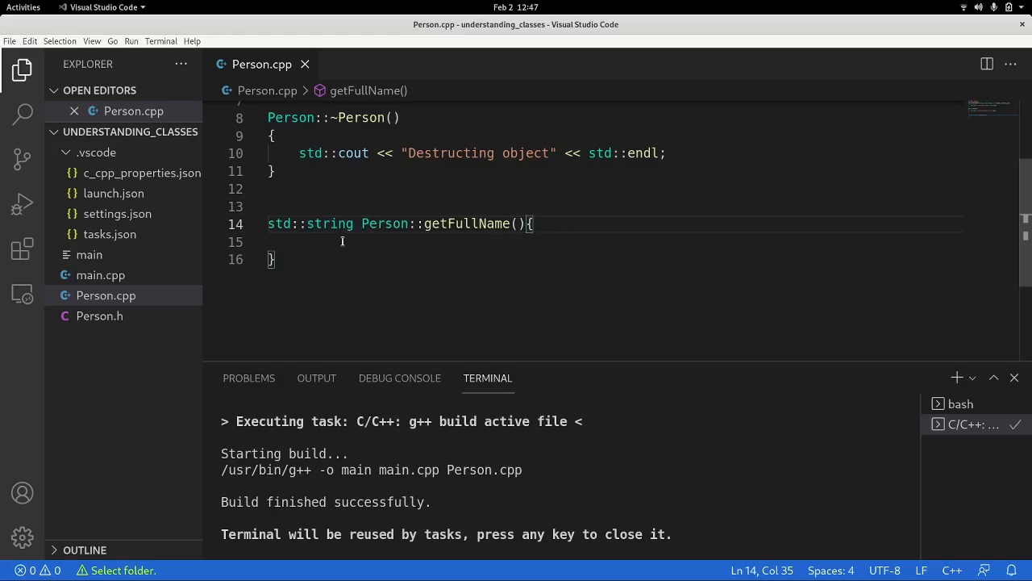
pyautogui.scroll(3, 371, 250)
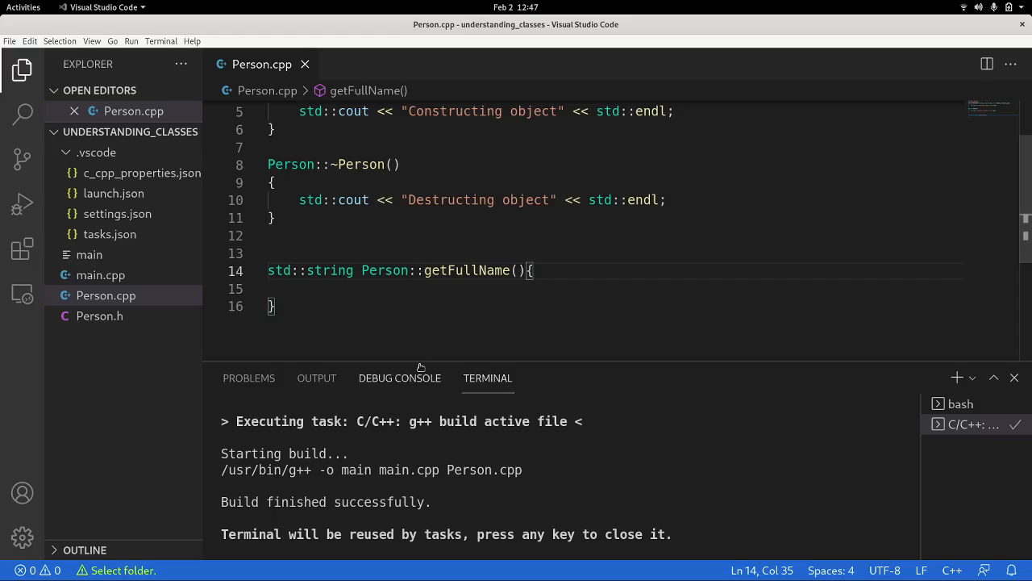
pyautogui.moveTo(420, 361); pyautogui.dragTo(419, 488)
pyautogui.scroll(3, 372, 384)
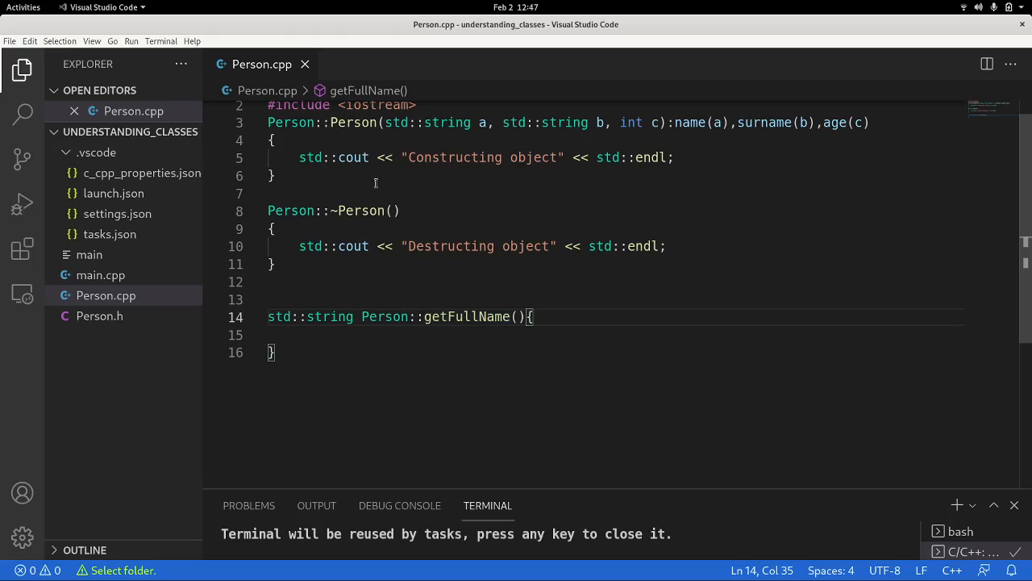
pyautogui.scroll(1, 425, 256)
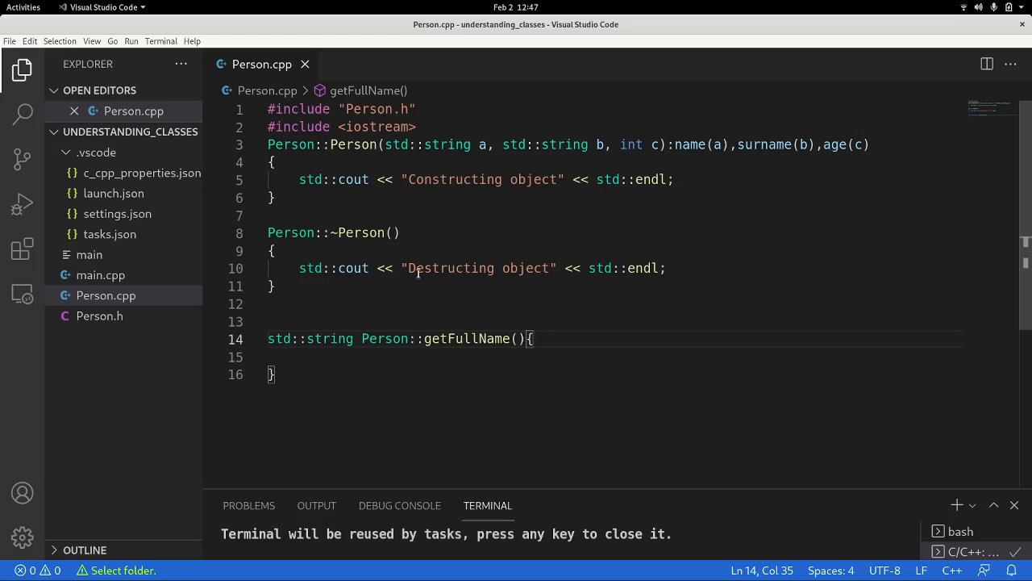
pyautogui.click(311, 357)
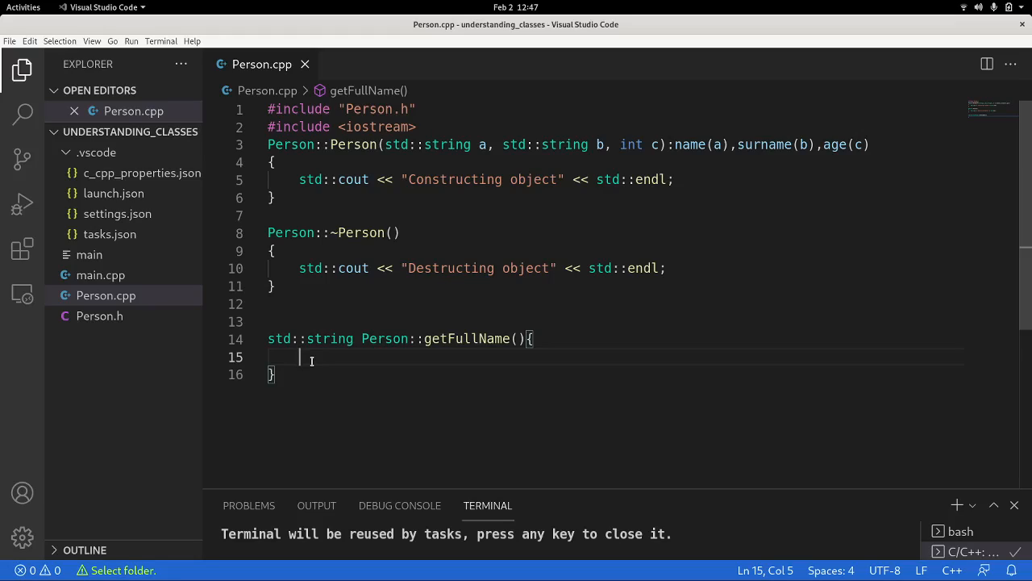
pyautogui.write('return n')
pyautogui.write('am')
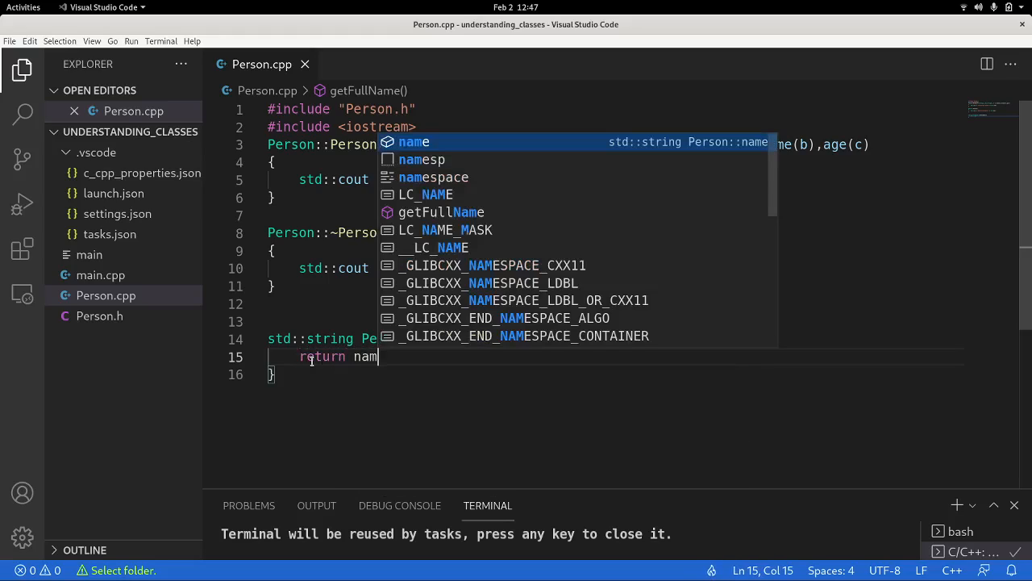
pyautogui.press('Tab')
pyautogui.write('+ ')
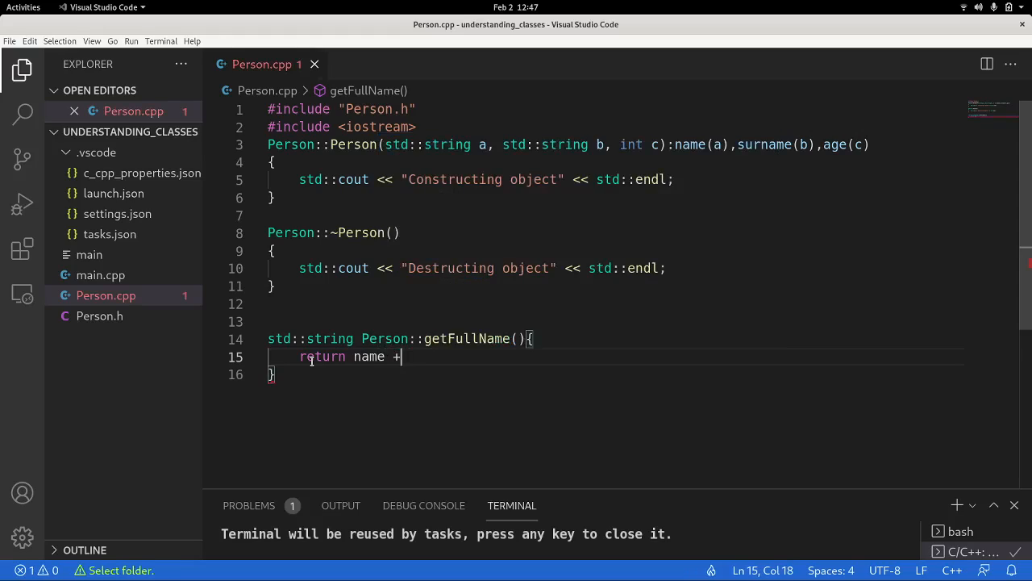
pyautogui.write('" " ')
pyautogui.write('+ ')
pyautogui.write('sur')
pyautogui.press('Tab')
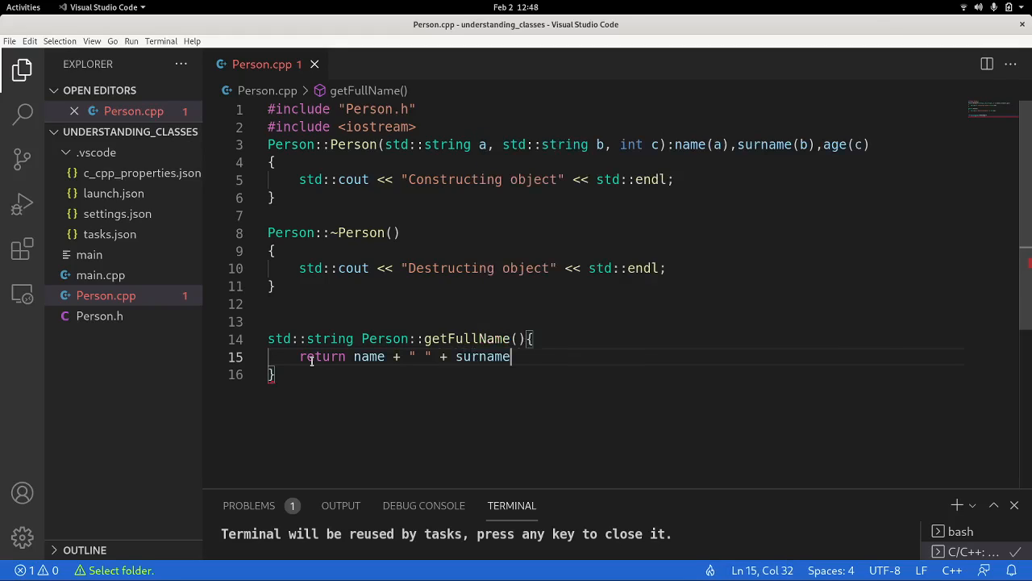
pyautogui.write(' + ')
pyautogui.write('an')
pyautogui.press('BackSpace')
pyautogui.write('ge')
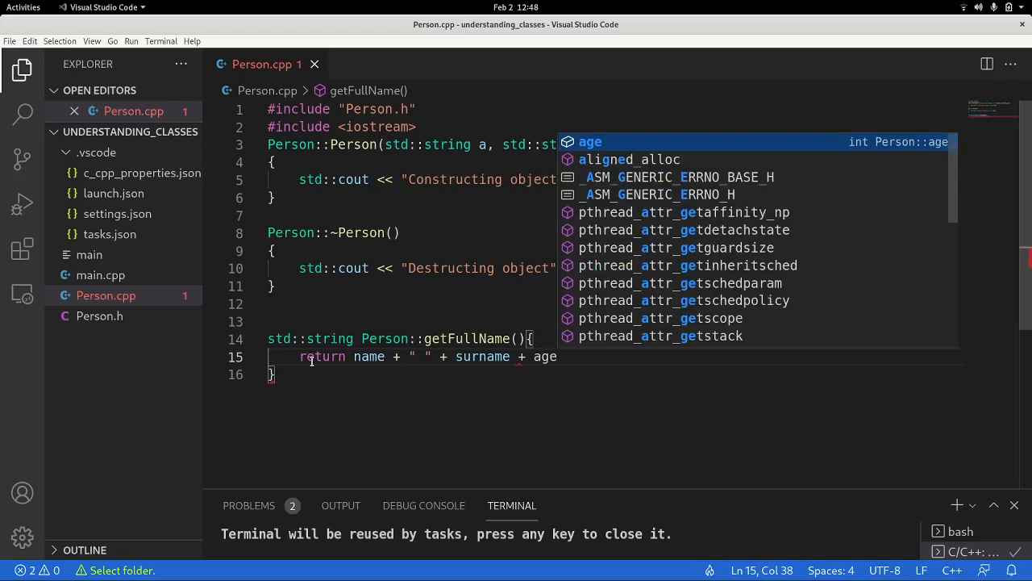
pyautogui.write(';')
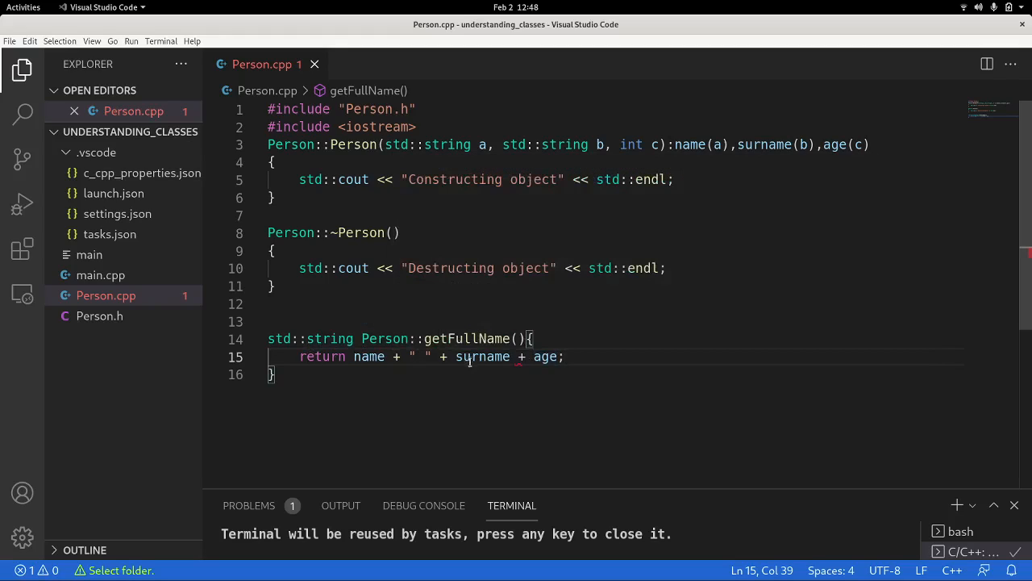
# Wrap age in std::to_string(age) so the whole return expression is a string
pyautogui.doubleClick(369, 355)
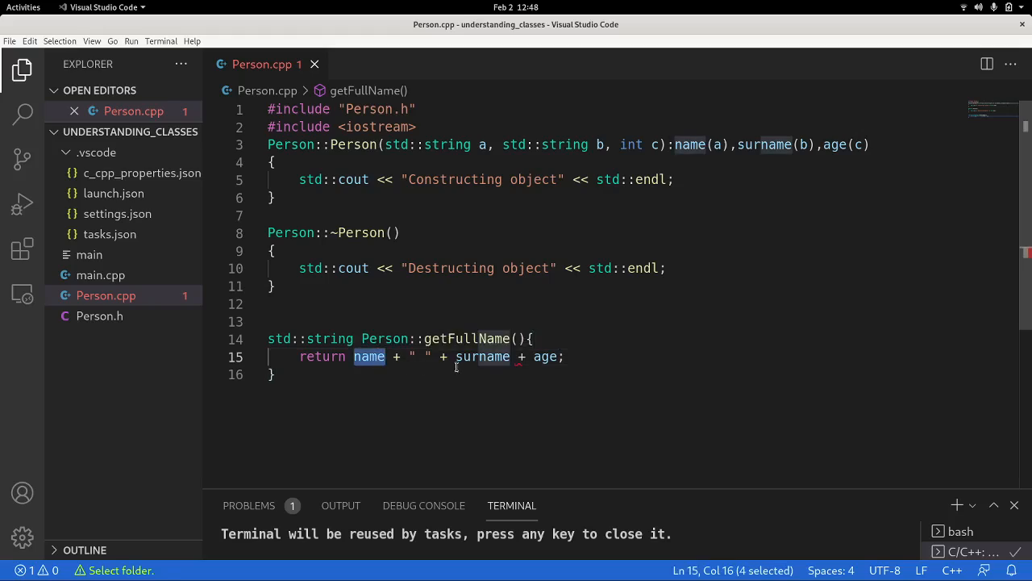
pyautogui.doubleClick(483, 356)
pyautogui.doubleClick(548, 356)
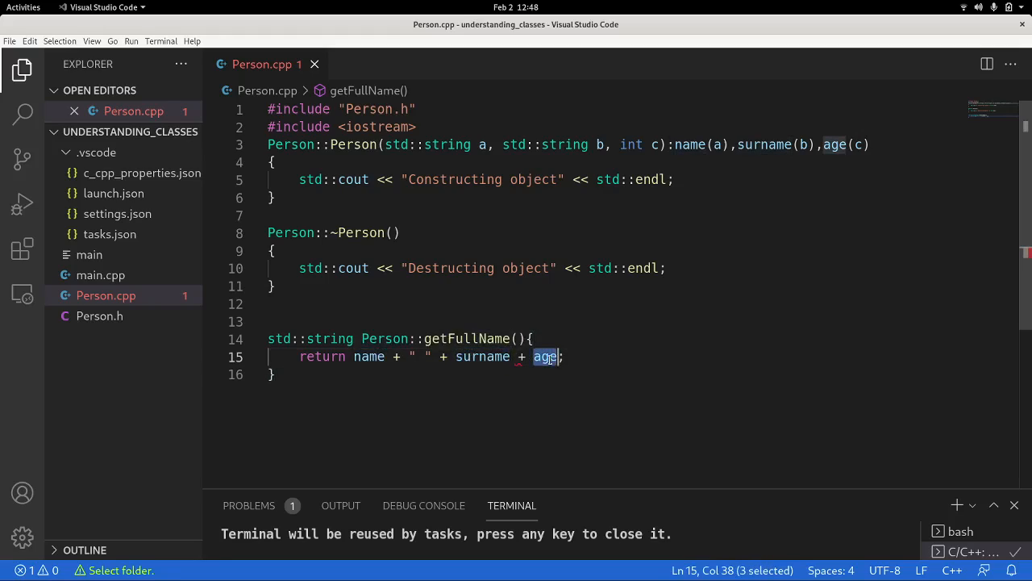
pyautogui.press('Left')
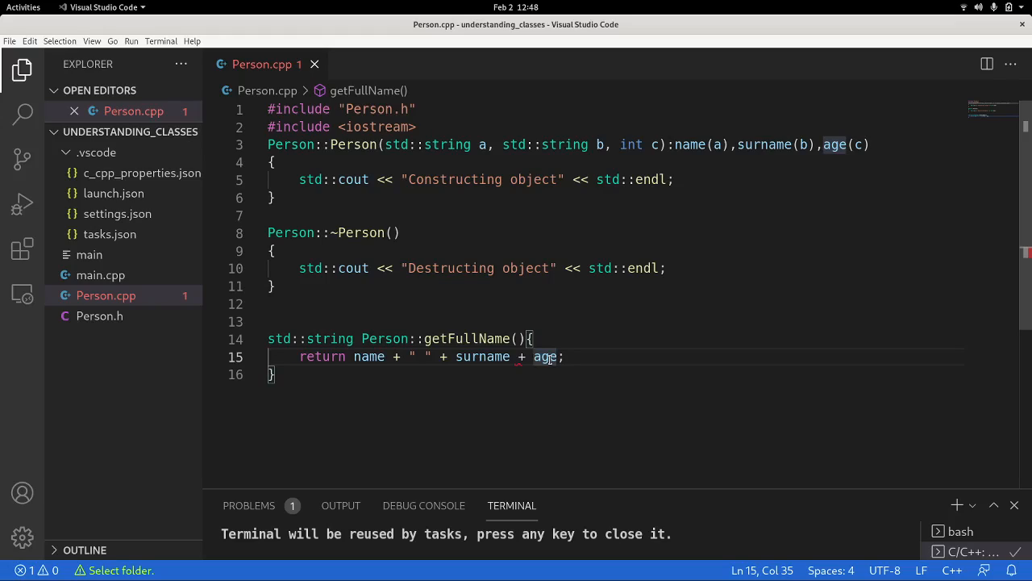
pyautogui.write('std:')
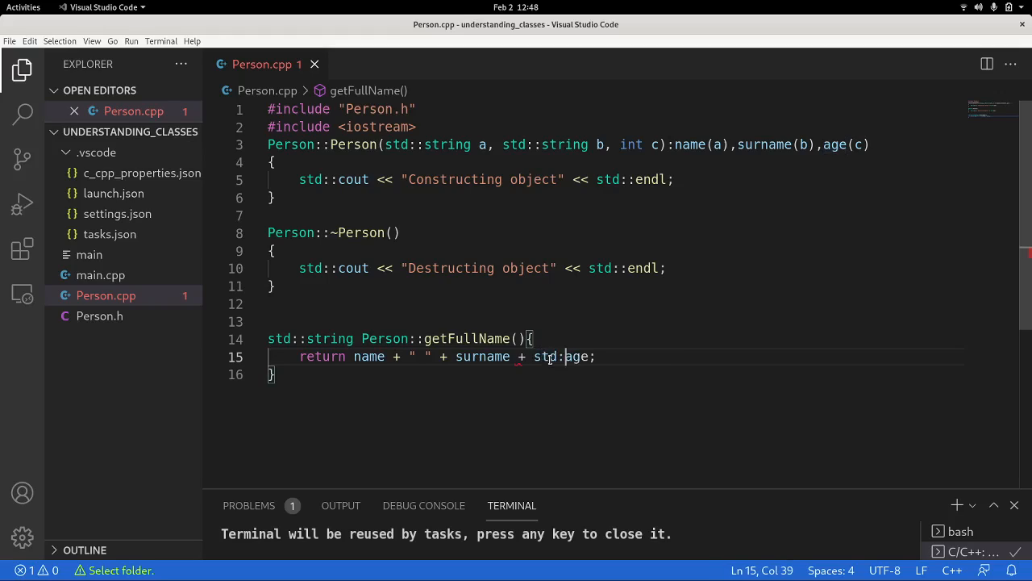
pyautogui.write(':')
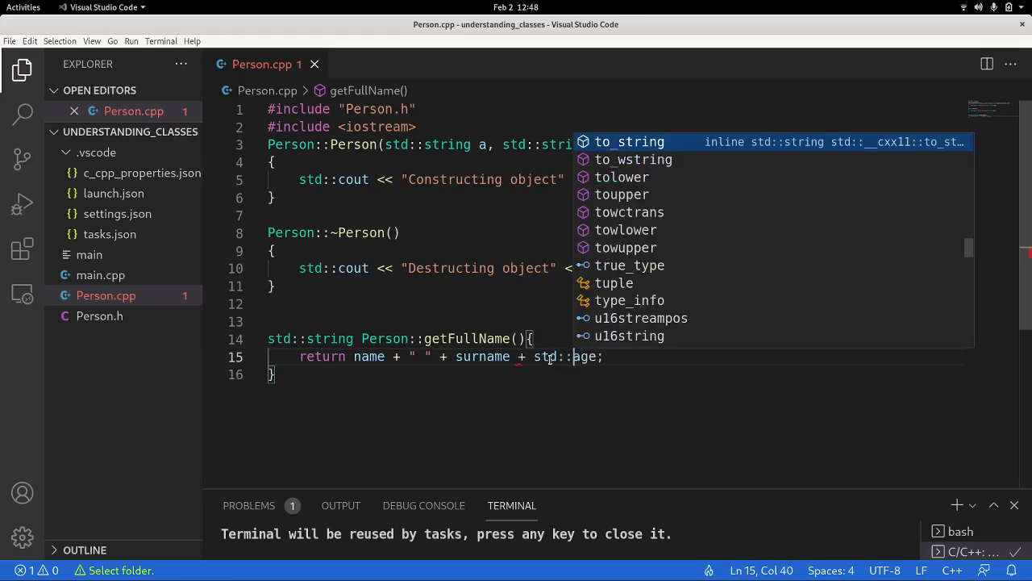
pyautogui.press('Tab')
pyautogui.write('(')
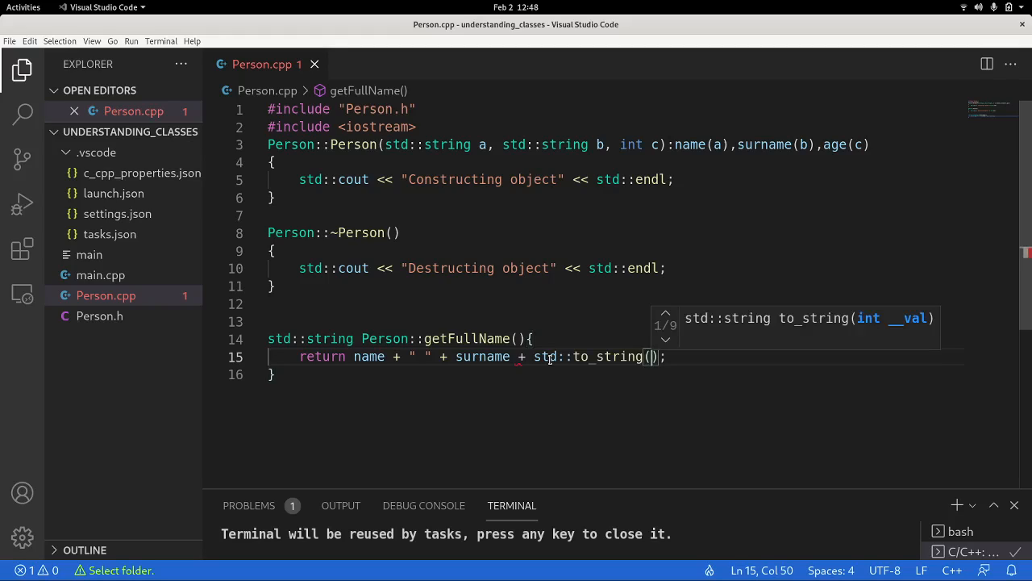
pyautogui.write('age')
pyautogui.press('End')
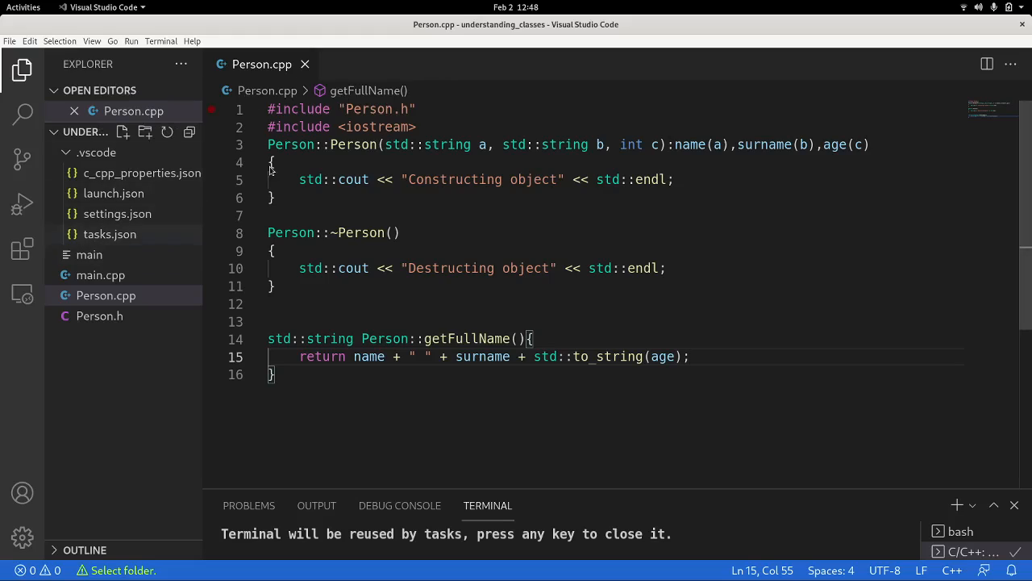
# Switch to main.cpp, add #include <iostream> below the Person.h include, and save
pyautogui.click(305, 64)
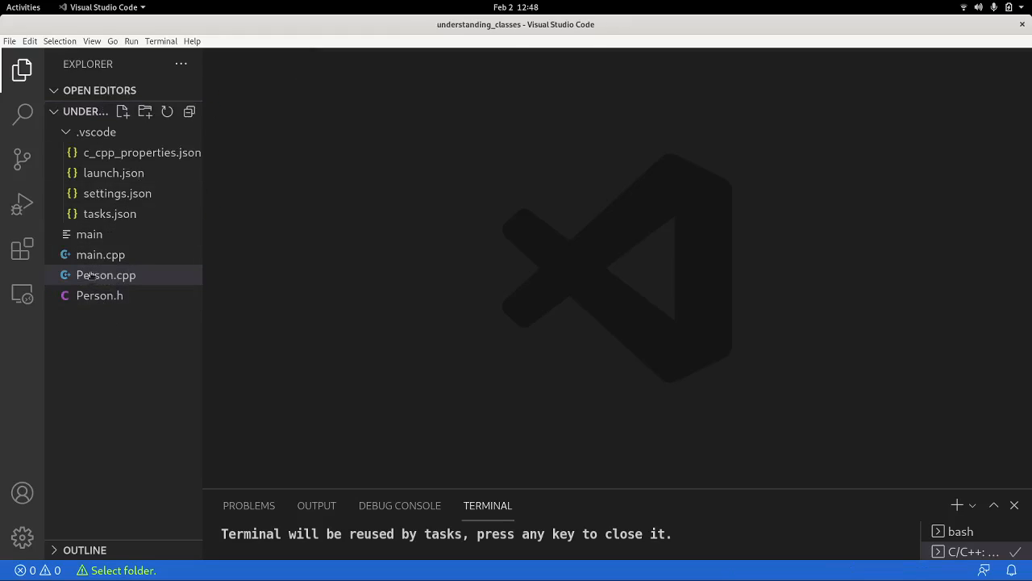
pyautogui.click(100, 254)
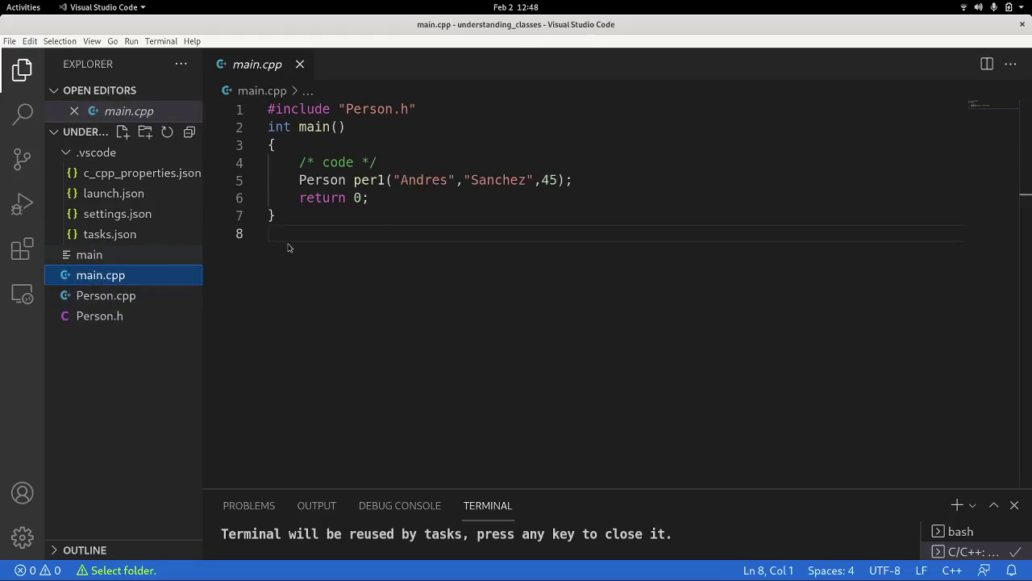
pyautogui.click(586, 184)
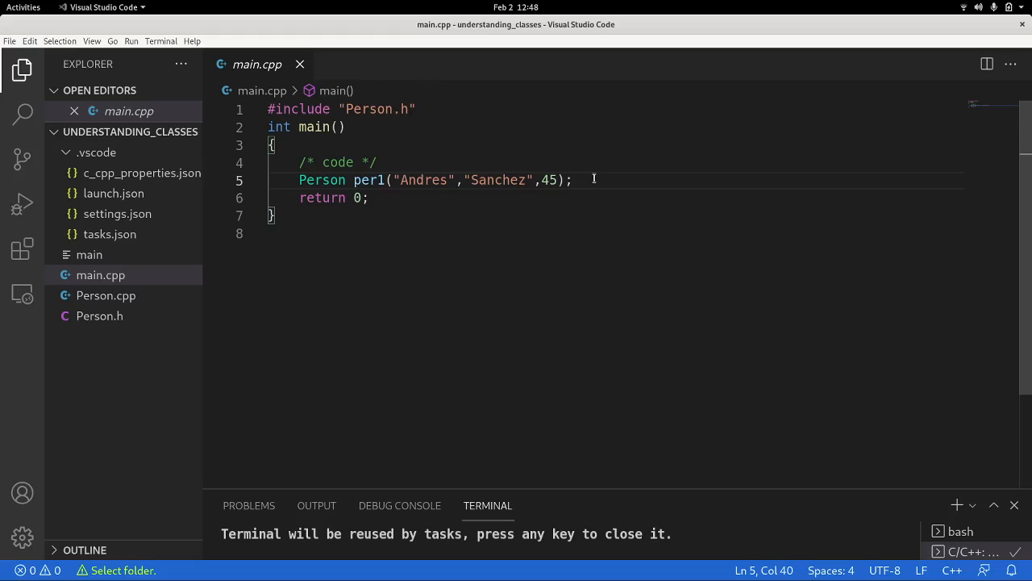
pyautogui.press('Return')
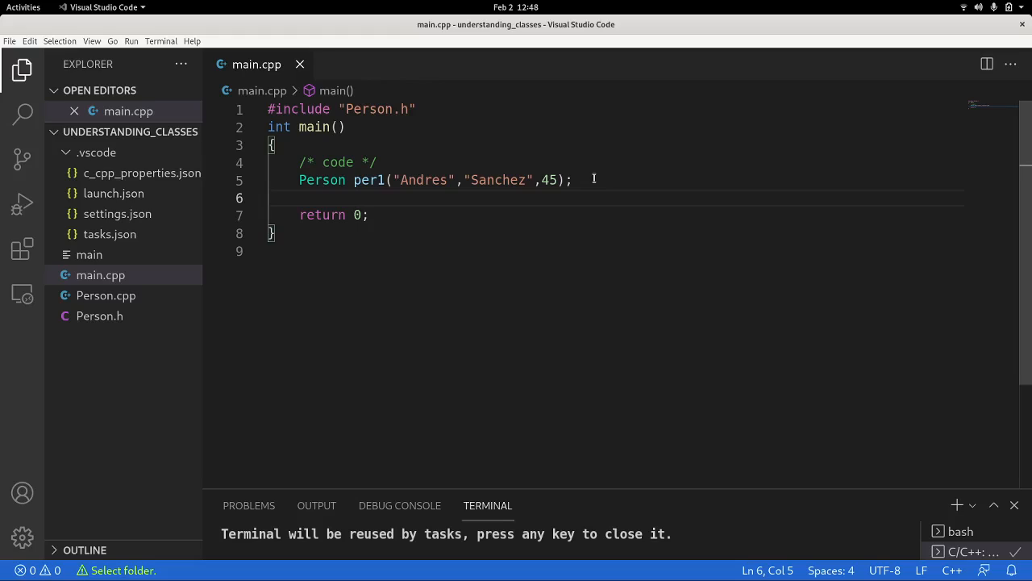
pyautogui.click(432, 108)
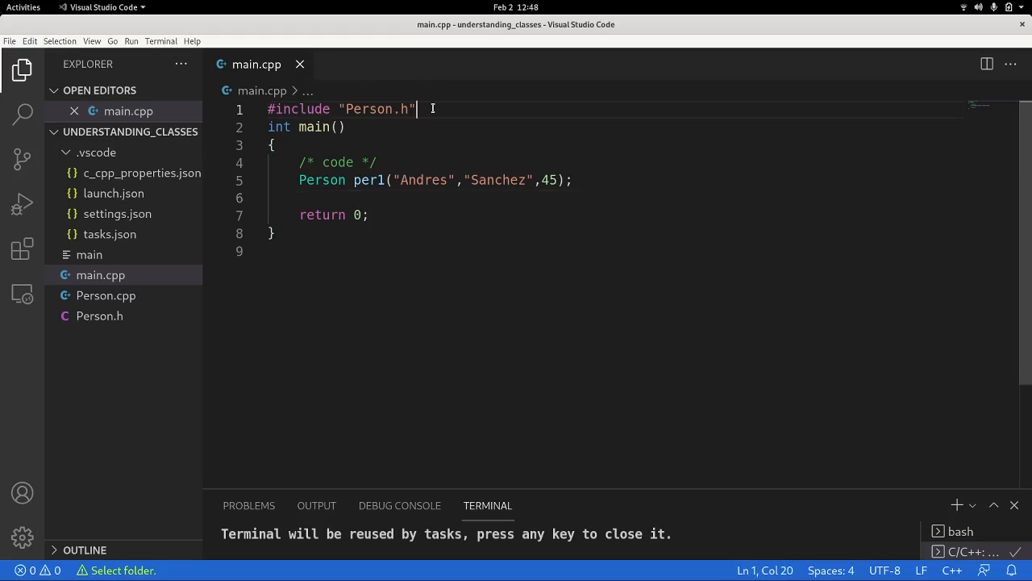
pyautogui.press('Return')
pyautogui.write('#')
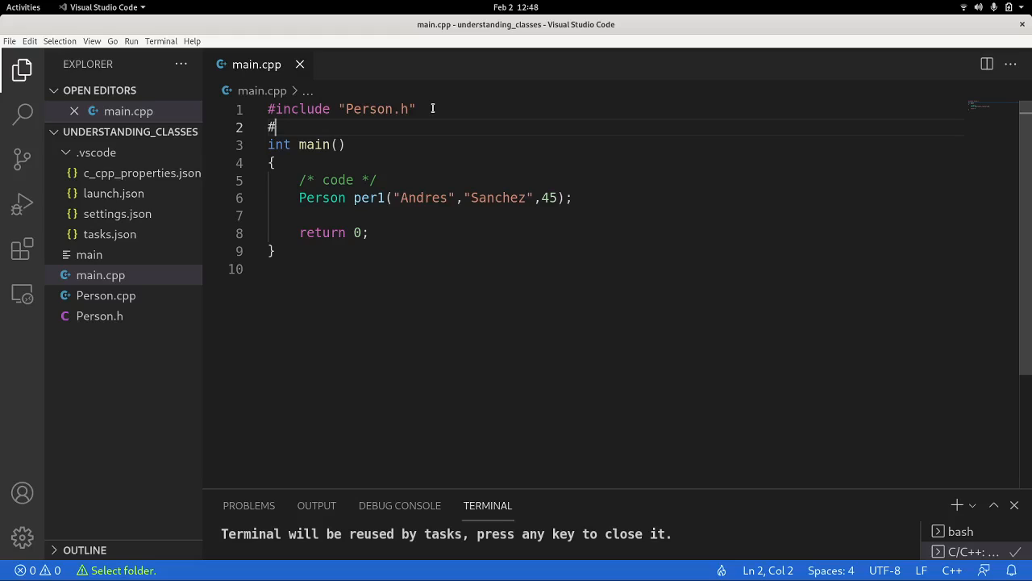
pyautogui.write('in')
pyautogui.press('Tab')
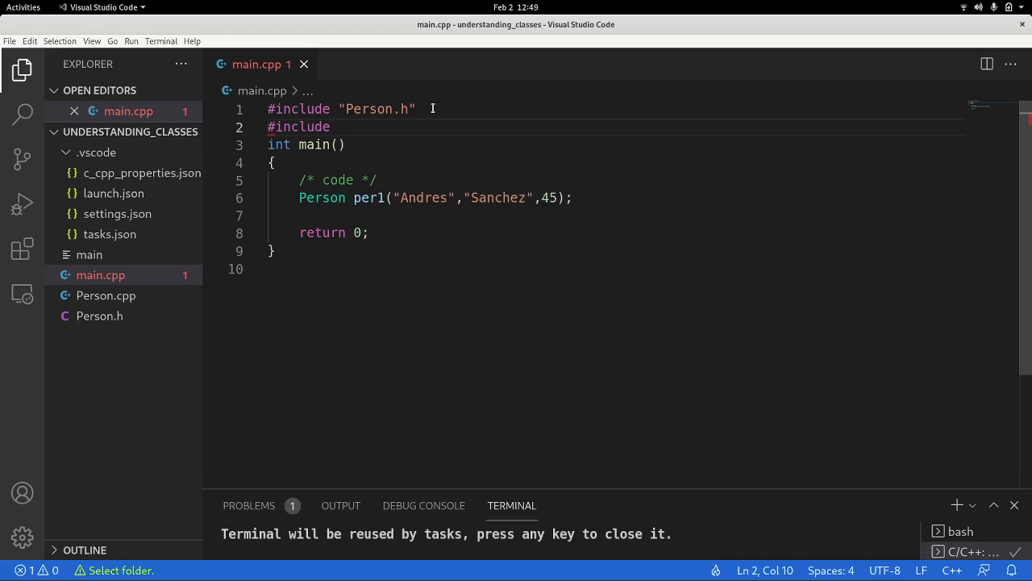
pyautogui.write('<io')
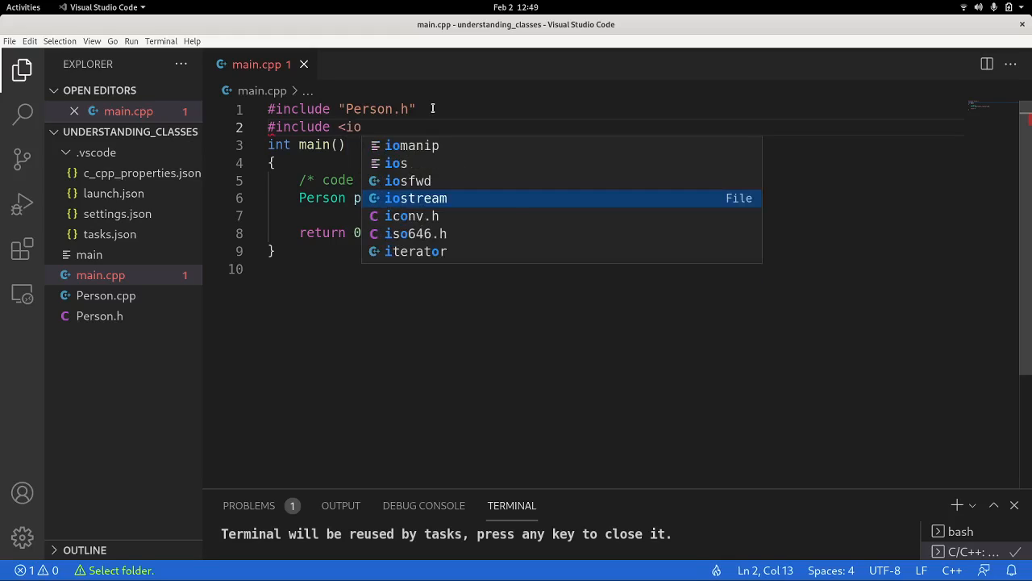
pyautogui.press('Tab')
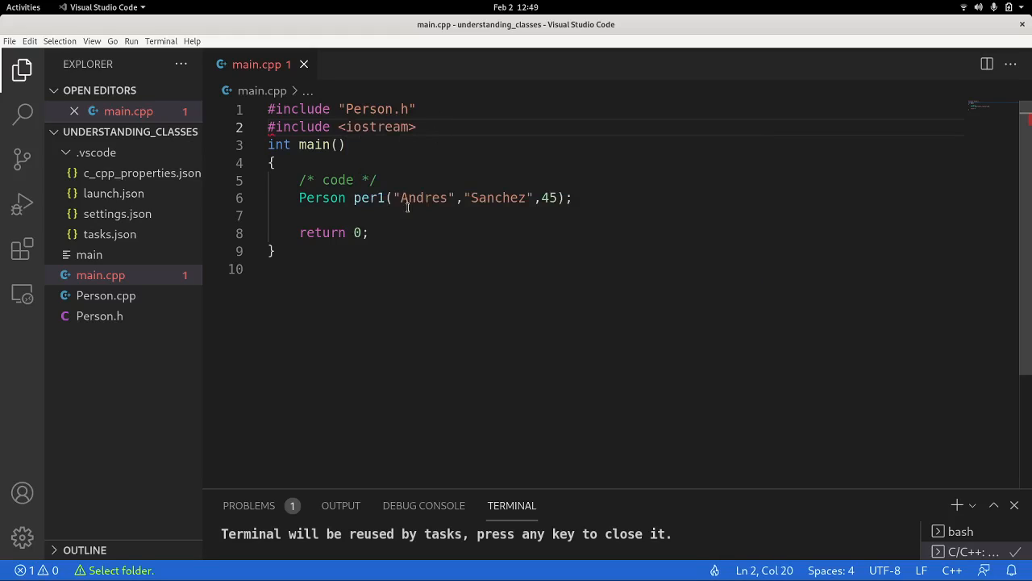
pyautogui.click(406, 213)
pyautogui.hotkey('ctrl', 's')
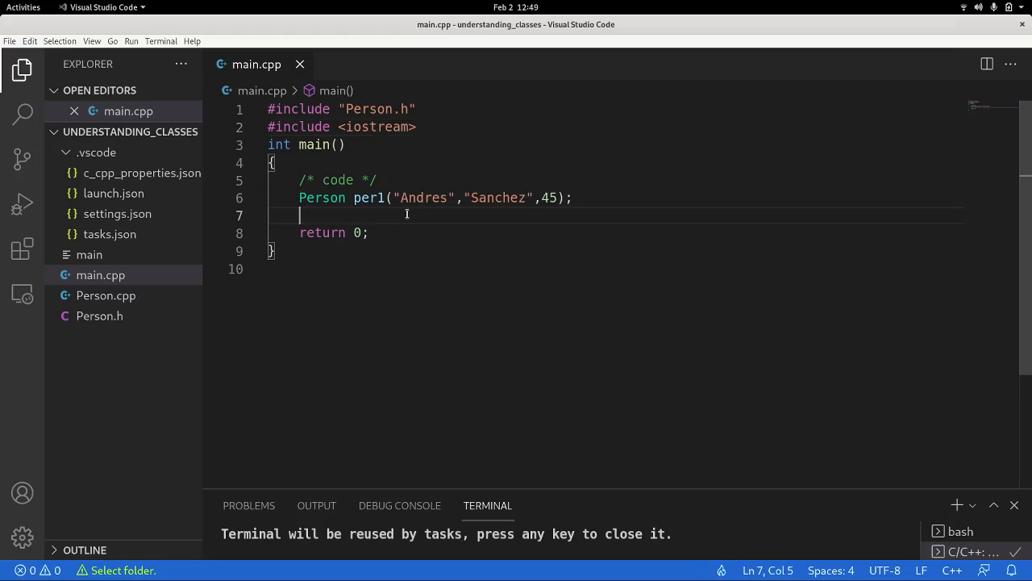
pyautogui.write('std::')
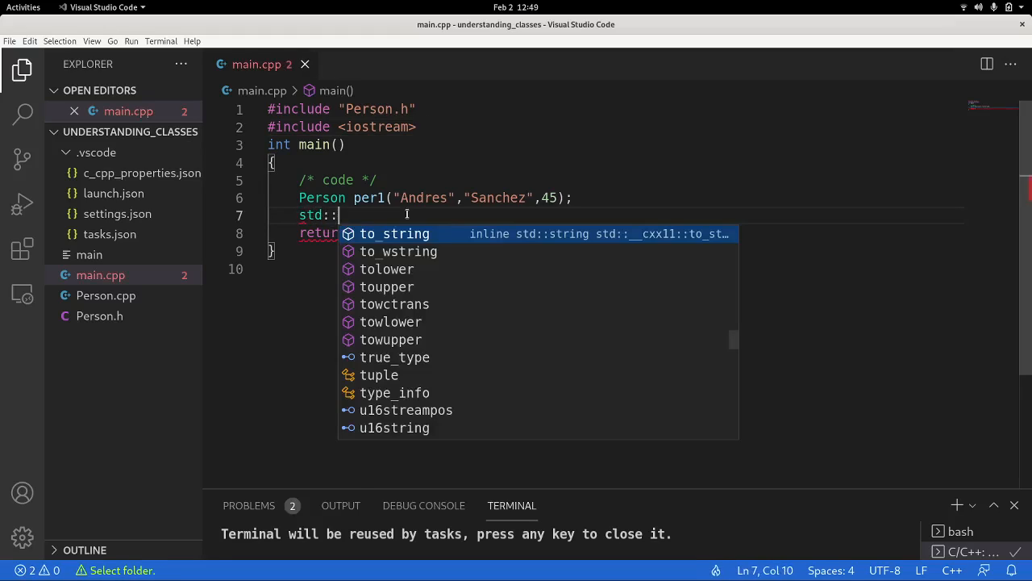
pyautogui.write('cout << ')
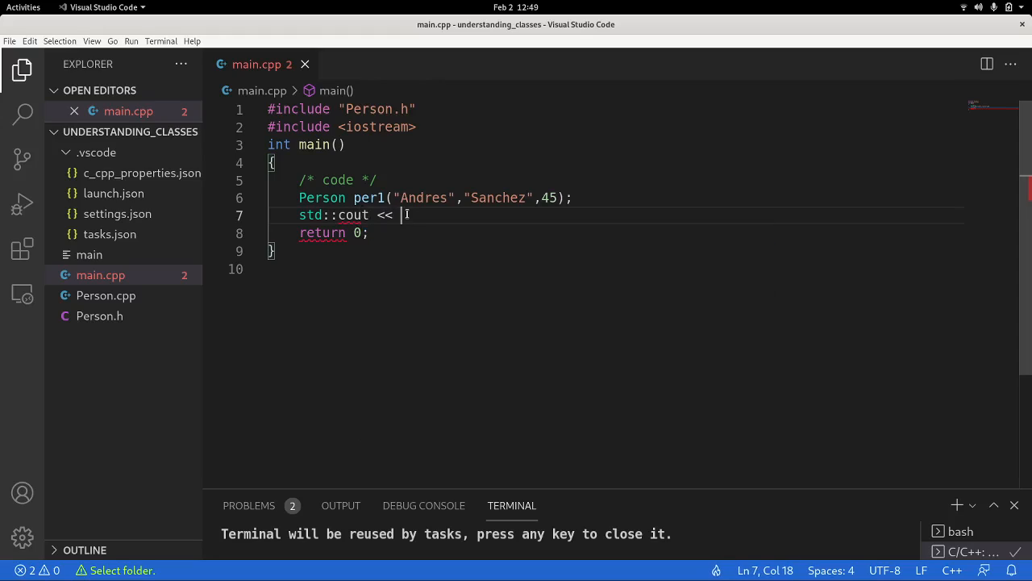
pyautogui.write('per')
# Print per1.getFullName() with std::cout and std::endl, then run the g++ build task
pyautogui.press('BackSpace')
pyautogui.press('BackSpace')
pyautogui.write('er1')
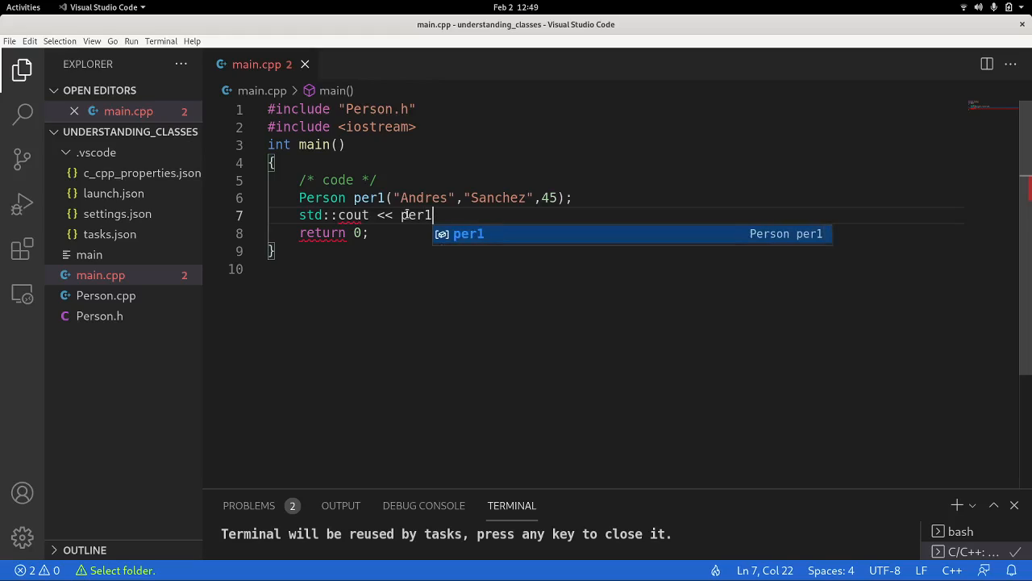
pyautogui.write('.')
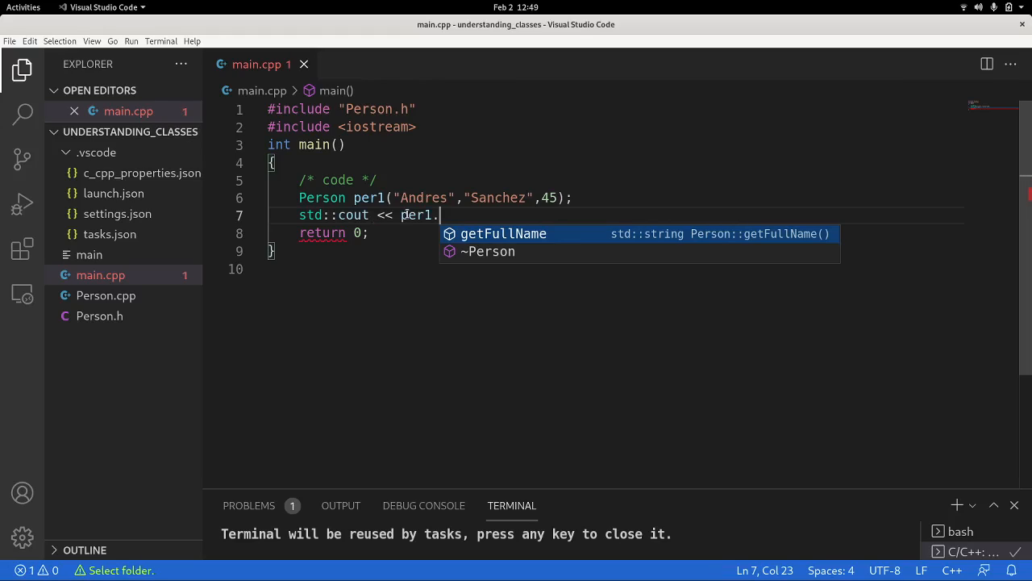
pyautogui.press('Tab')
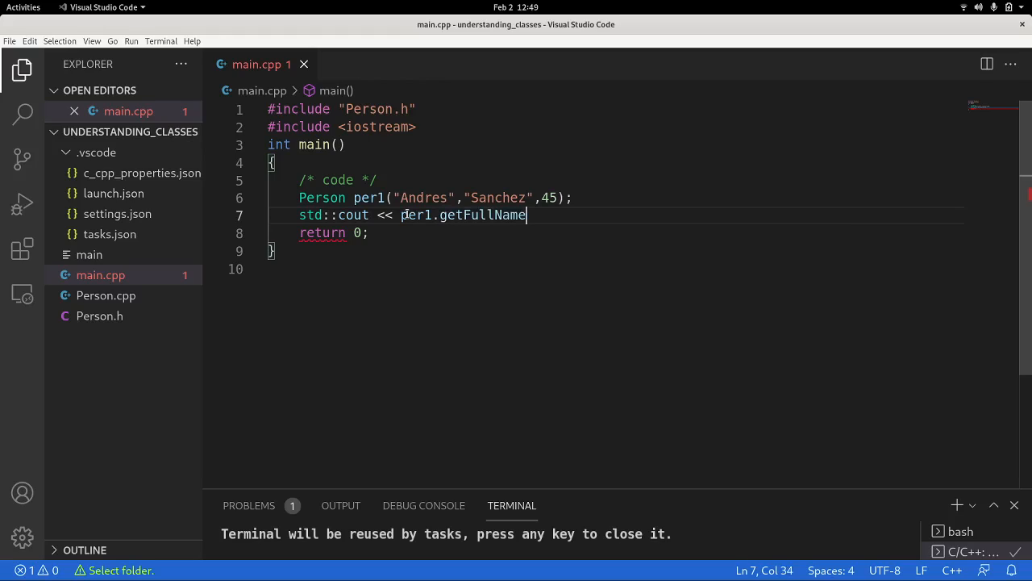
pyautogui.write('()')
pyautogui.write(' << ')
pyautogui.write('std::')
pyautogui.write('endl;')
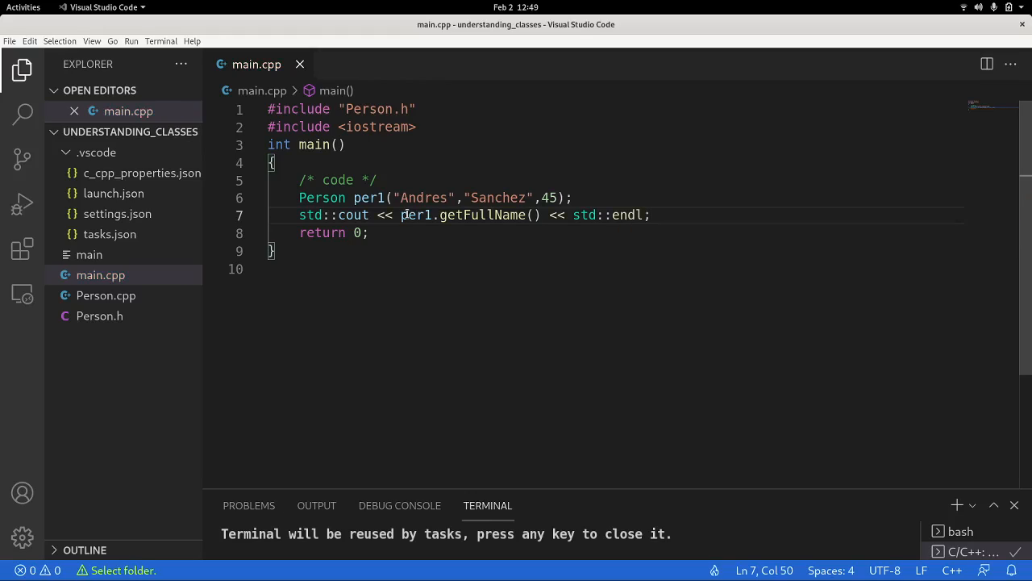
pyautogui.hotkey('ctrl', 'shift', 'b')
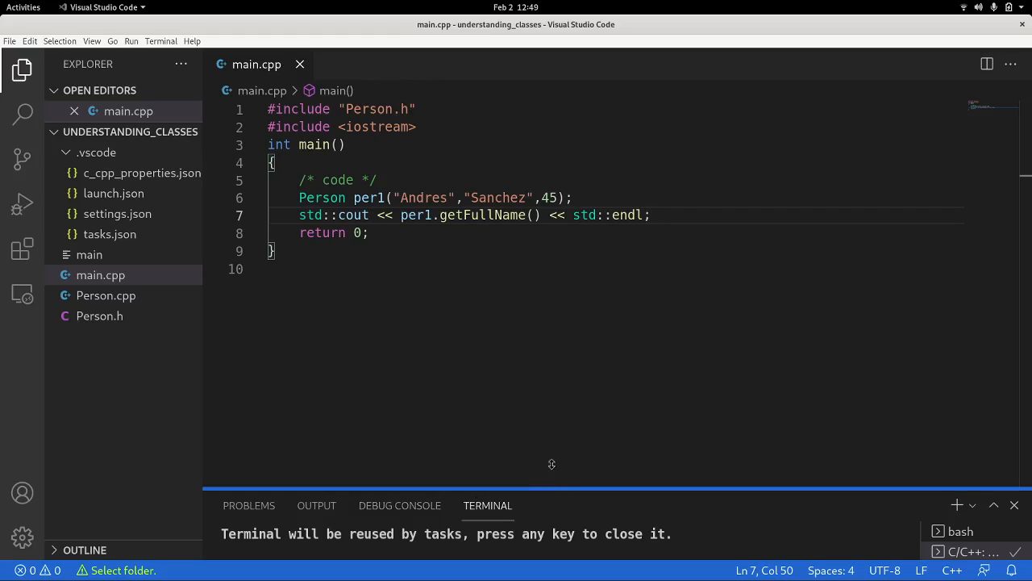
pyautogui.moveTo(557, 490); pyautogui.dragTo(558, 305)
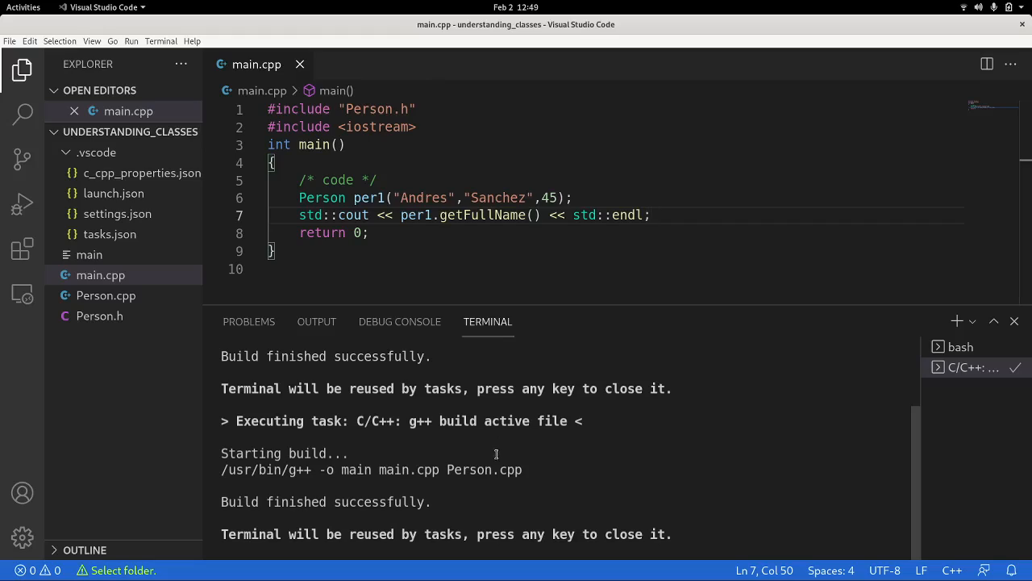
pyautogui.moveTo(229, 503); pyautogui.dragTo(449, 503)
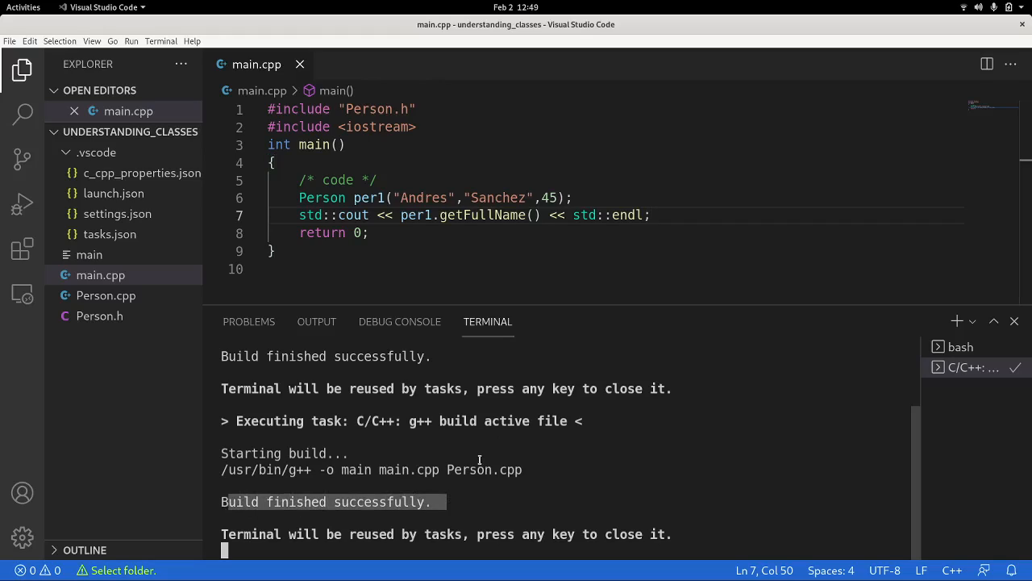
pyautogui.hotkey('alt', 'Tab')
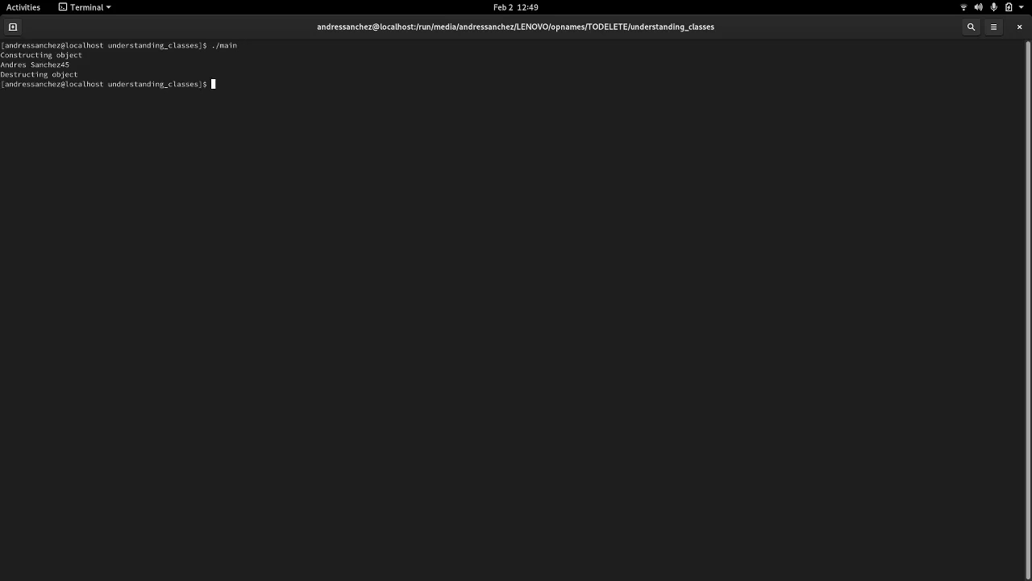
pyautogui.tripleClick(69, 64)
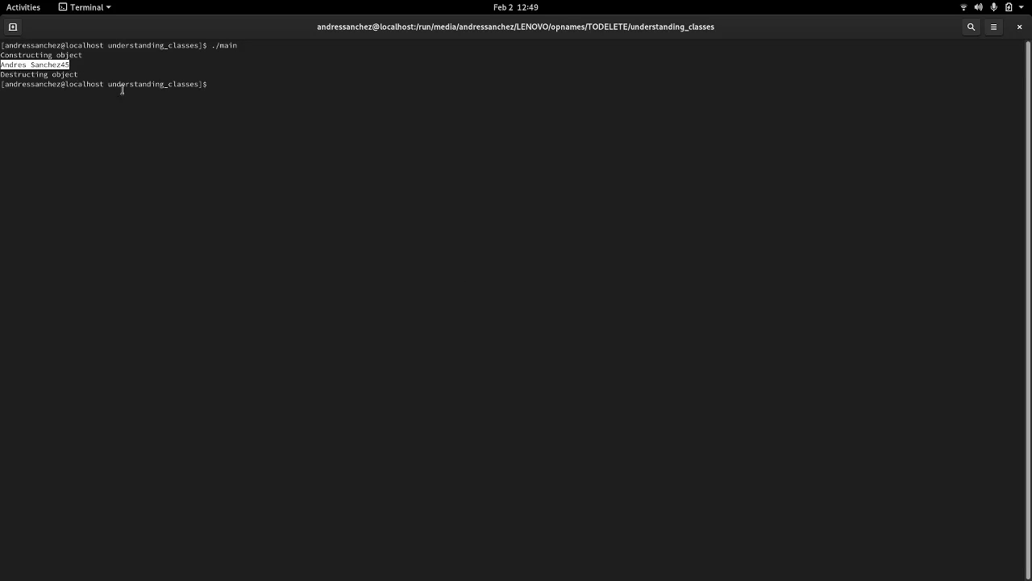
# Back in VS Code, close the integrated terminal and main.cpp, and bring up Person.h
pyautogui.hotkey('alt', 'Tab')
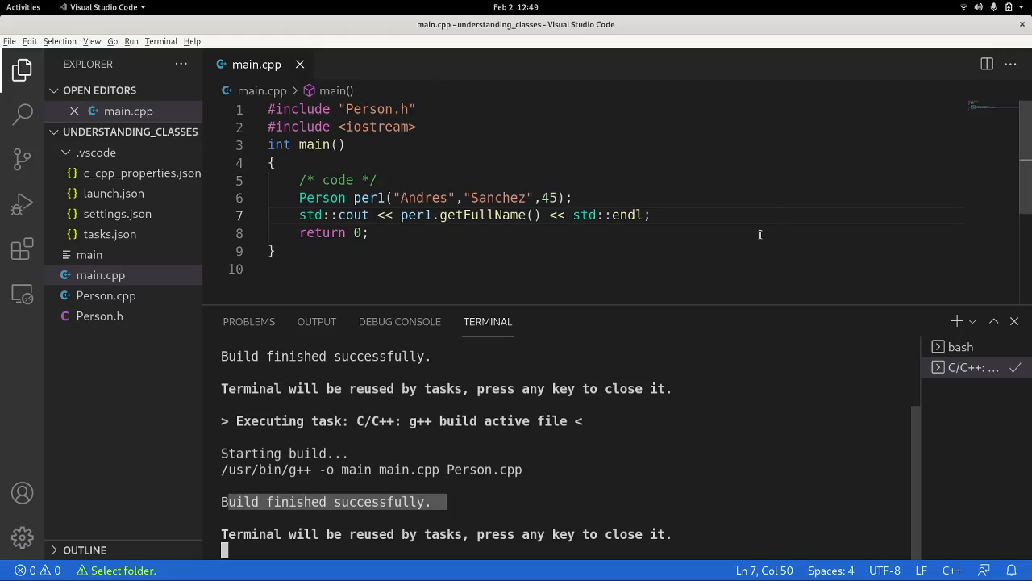
pyautogui.moveTo(677, 304); pyautogui.dragTo(647, 464)
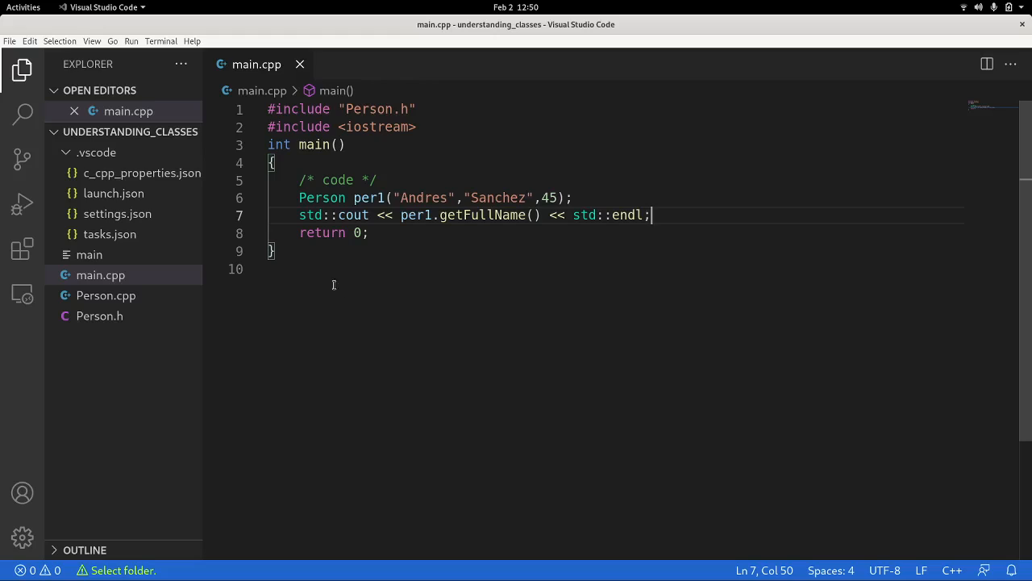
pyautogui.click(300, 65)
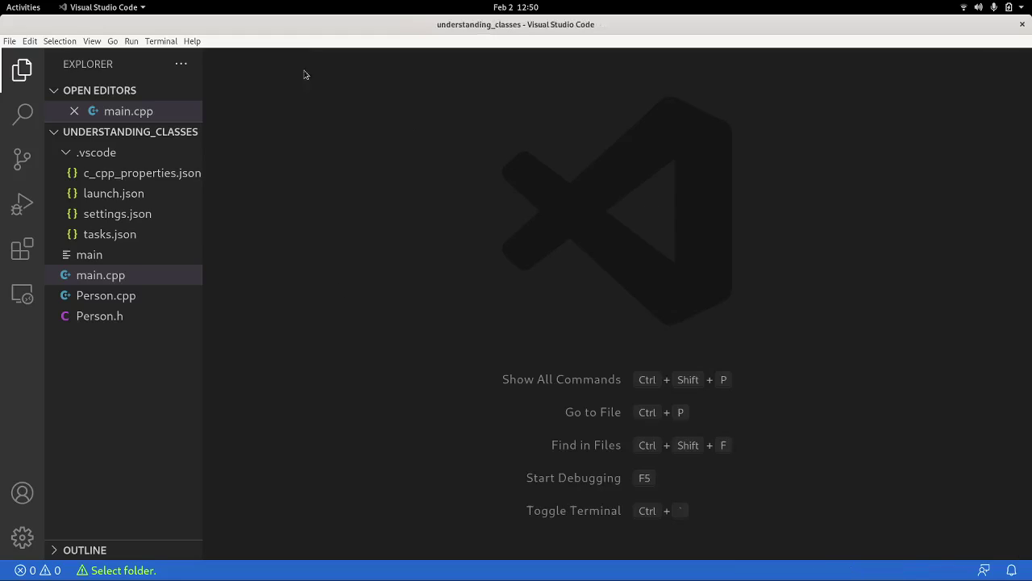
pyautogui.click(100, 316)
pyautogui.scroll(3, 661, 319)
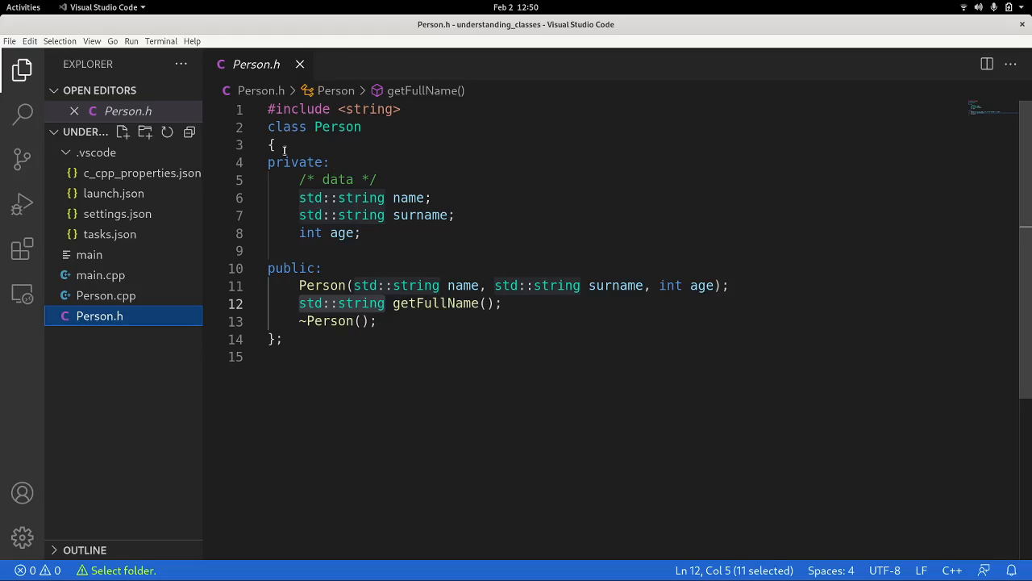
# Review the Person class: its private members, constructor, destructor and getFullName declaration, then switch to Person.cpp
pyautogui.moveTo(268, 127); pyautogui.dragTo(282, 339)
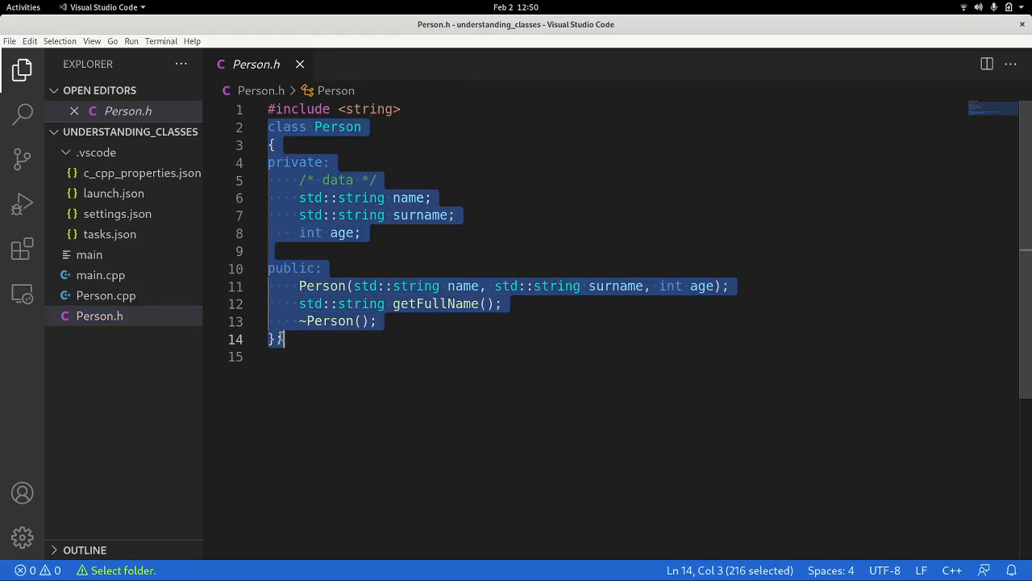
pyautogui.click(298, 127)
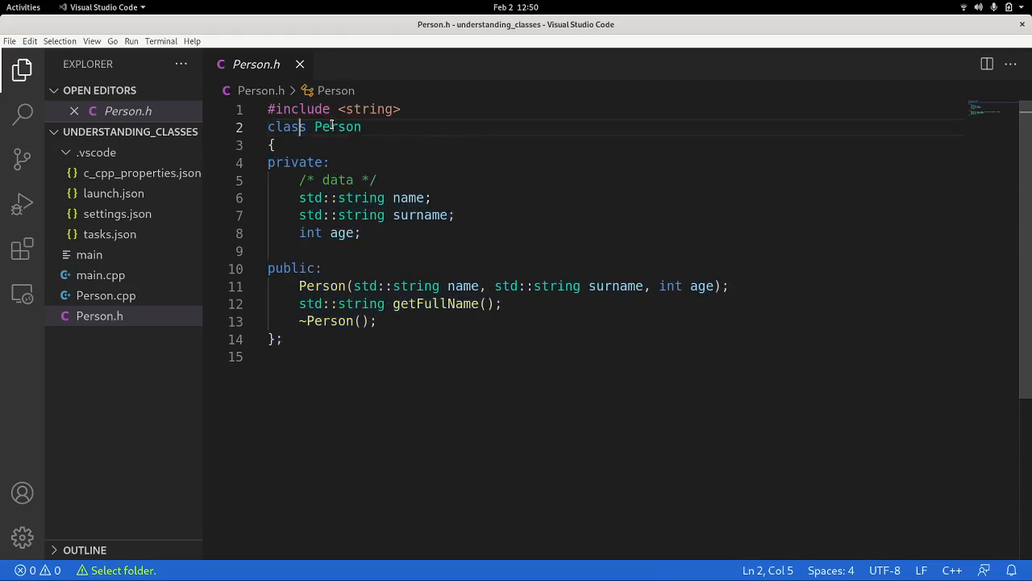
pyautogui.doubleClick(333, 126)
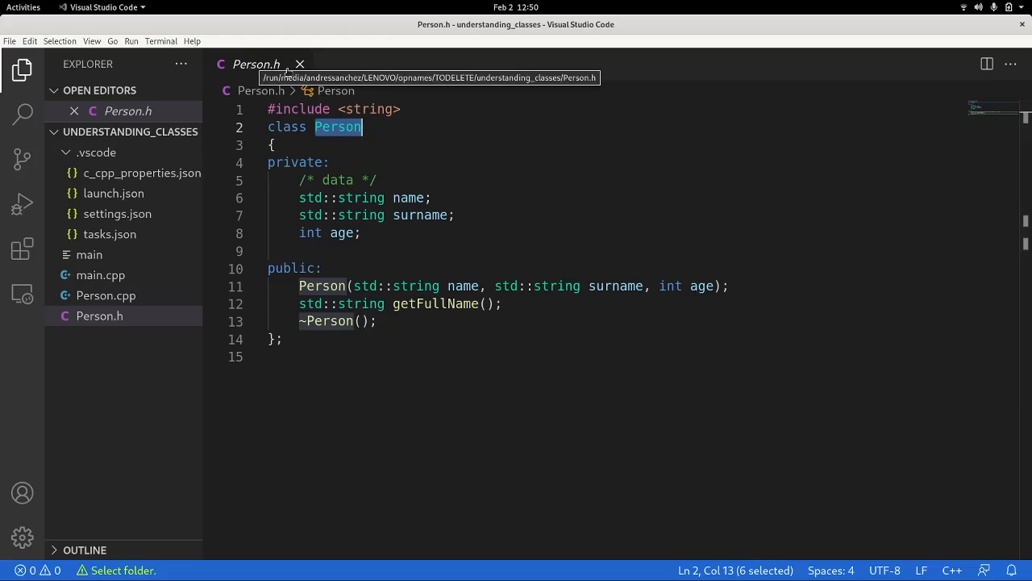
pyautogui.doubleClick(282, 338)
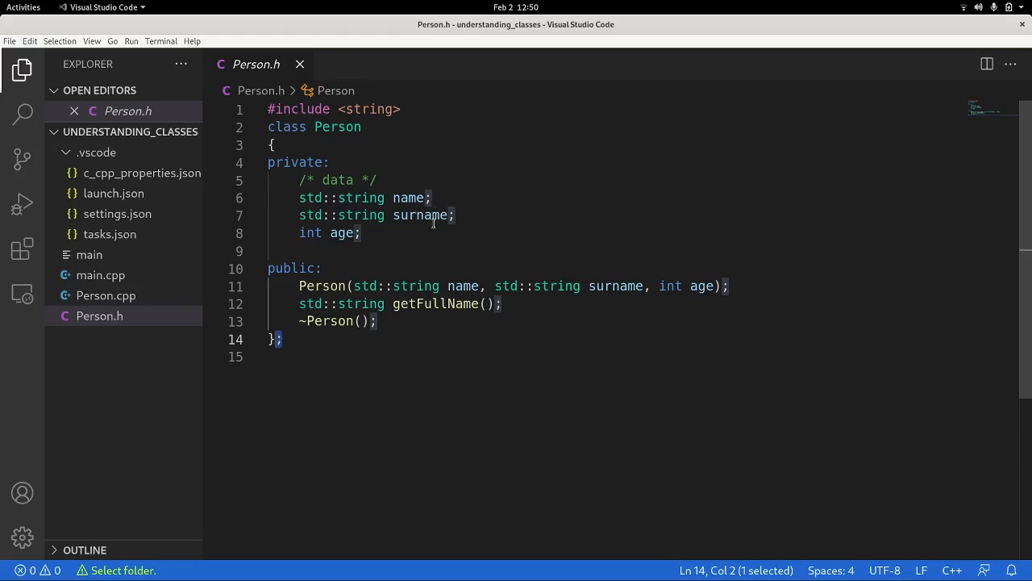
pyautogui.moveTo(268, 162); pyautogui.dragTo(391, 235)
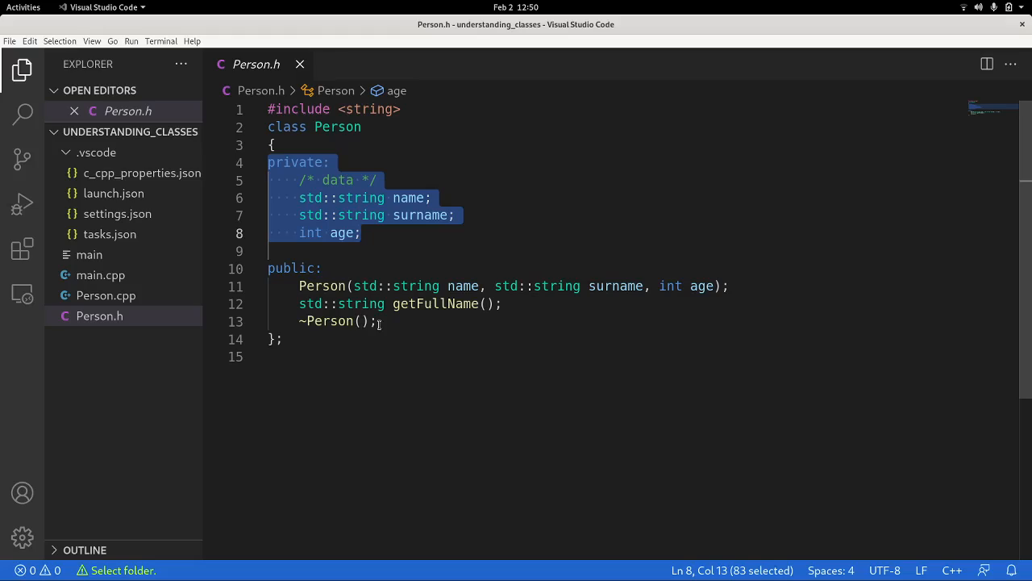
pyautogui.moveTo(730, 286); pyautogui.dragTo(299, 285)
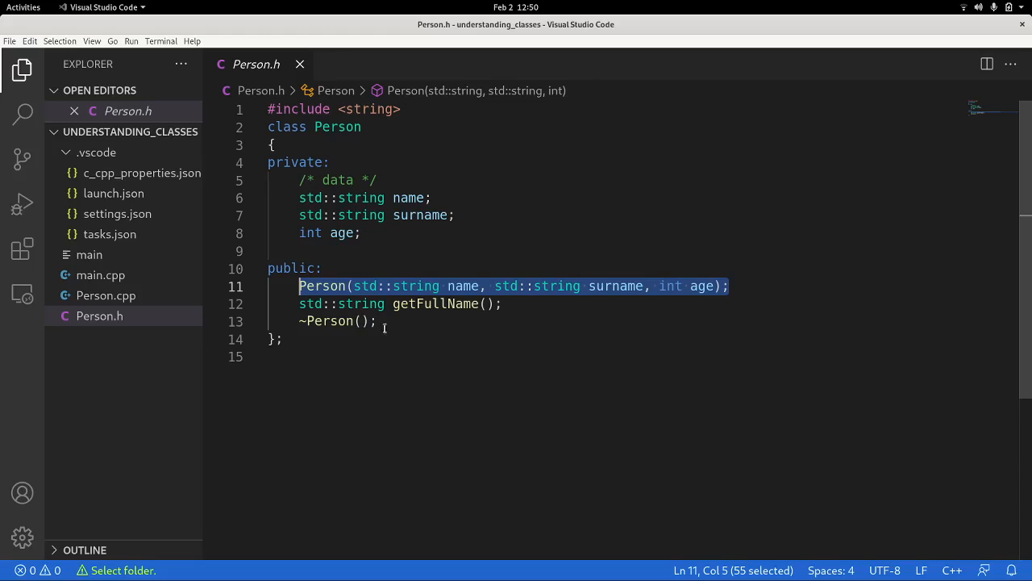
pyautogui.moveTo(377, 320); pyautogui.dragTo(299, 322)
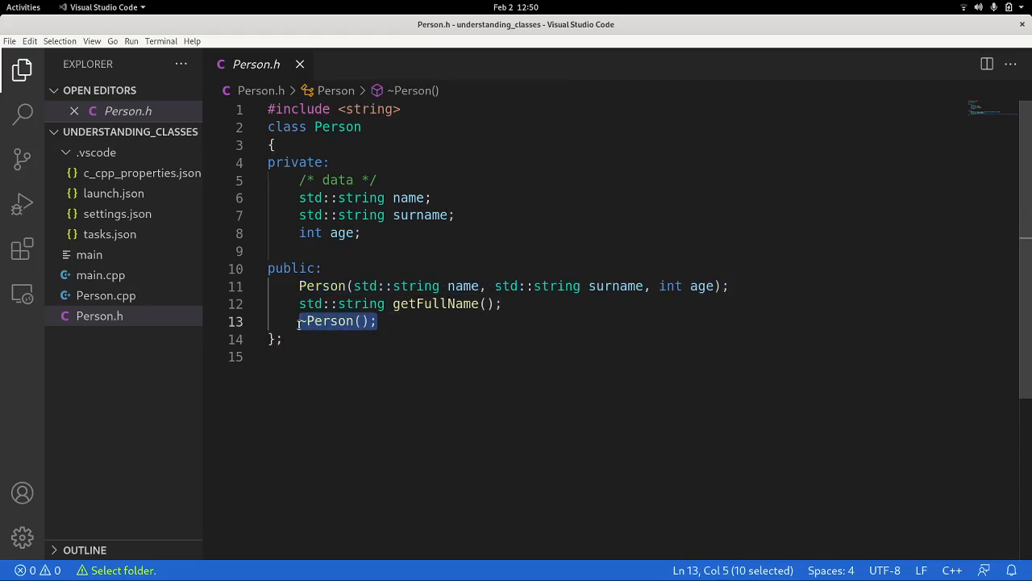
pyautogui.click(505, 305)
pyautogui.moveTo(504, 305); pyautogui.dragTo(300, 304)
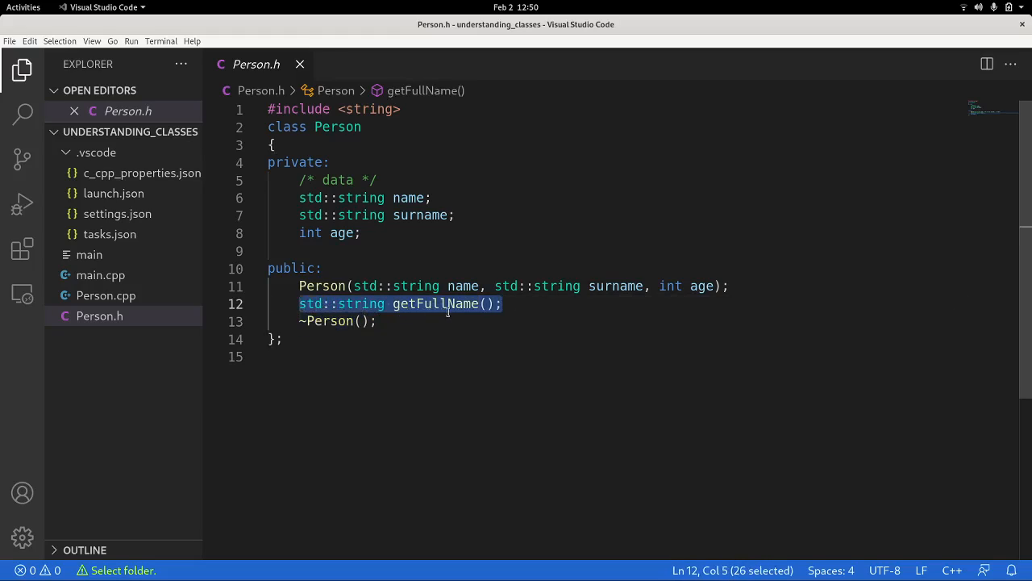
pyautogui.click(105, 295)
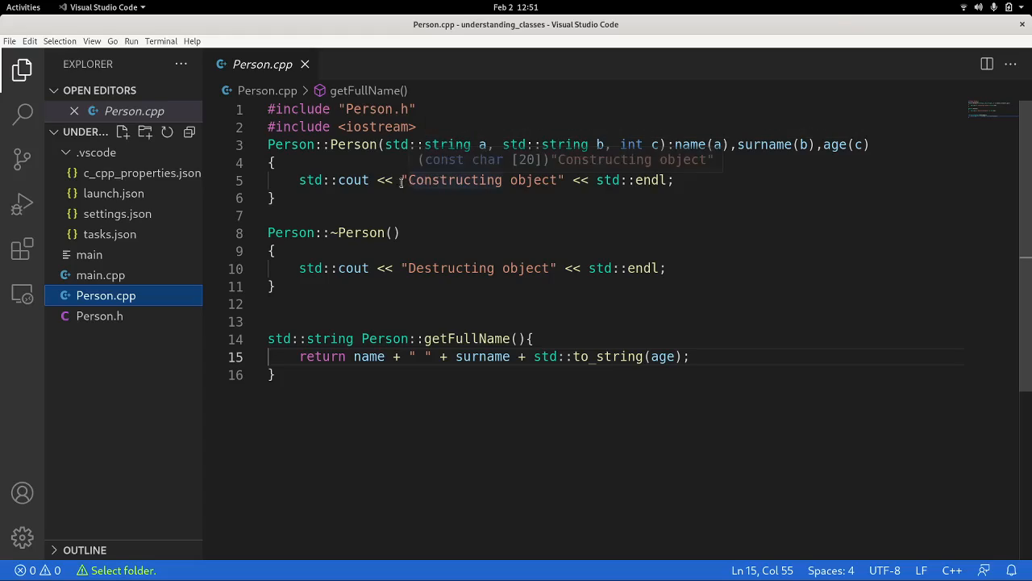
# Comment out the constructor's print statement and review its parameters and member initializer list
pyautogui.click(287, 145)
pyautogui.moveTo(278, 198); pyautogui.dragTo(268, 144)
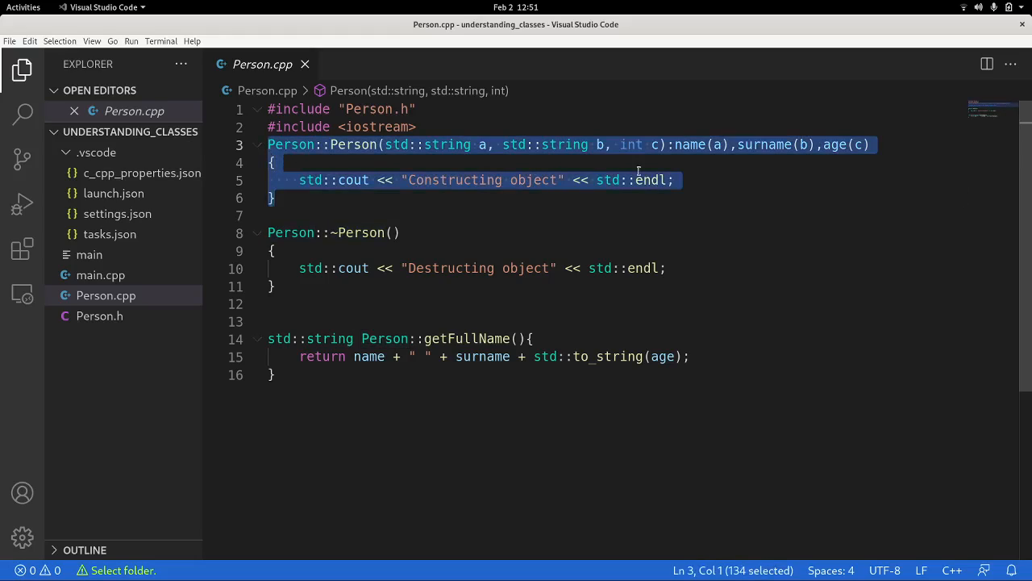
pyautogui.click(291, 180)
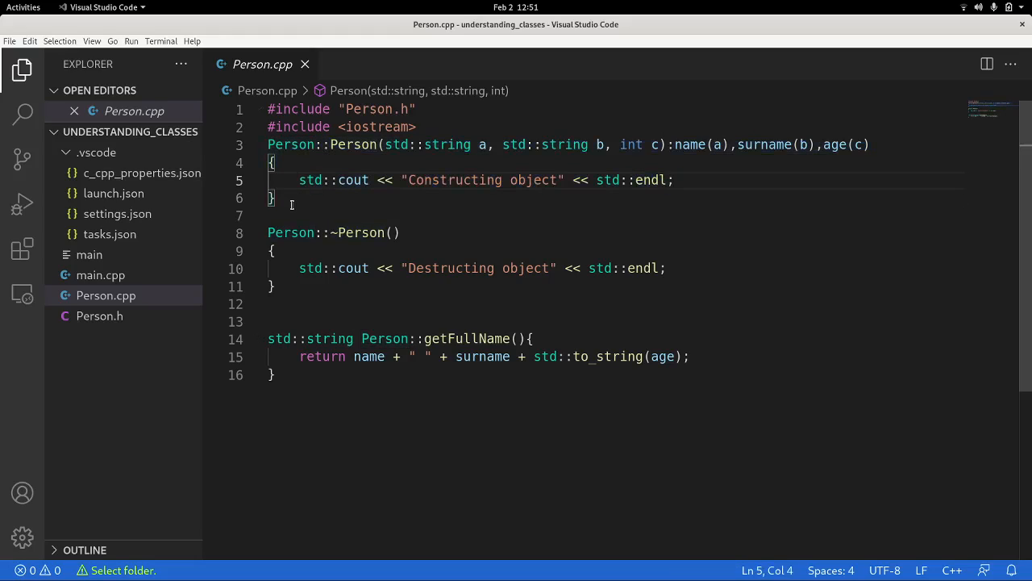
pyautogui.write('/*')
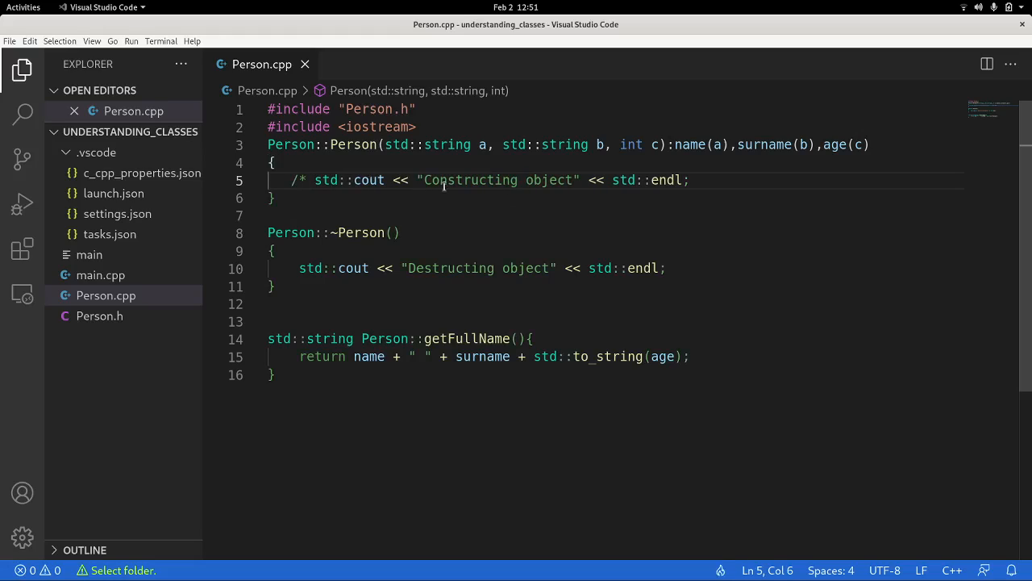
pyautogui.click(725, 180)
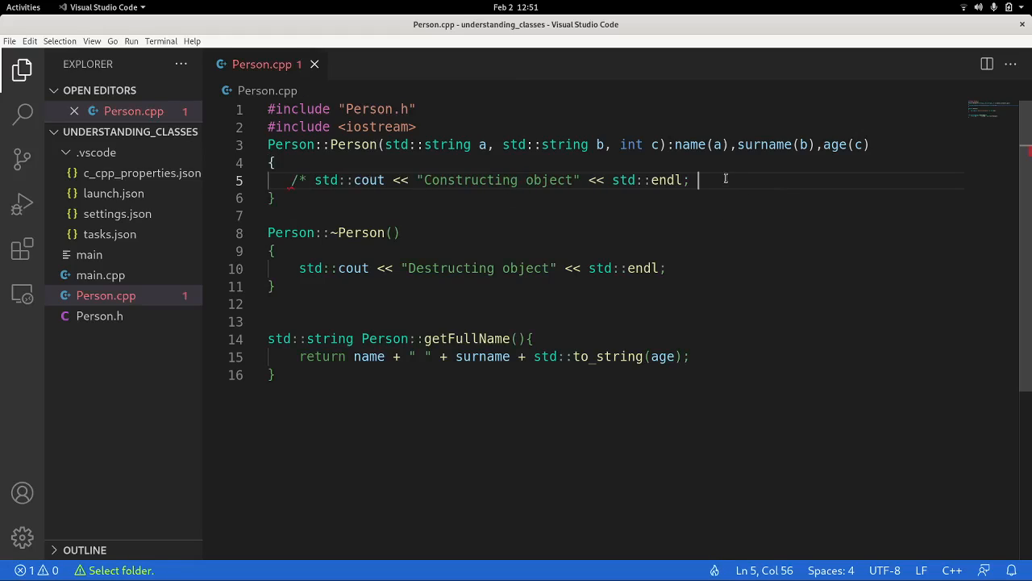
pyautogui.write('*/')
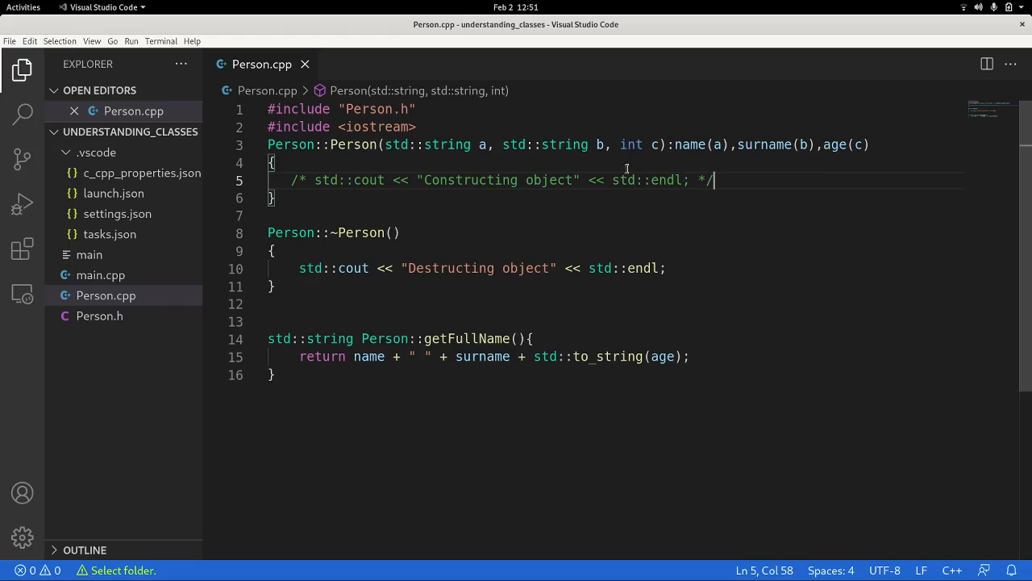
pyautogui.moveTo(661, 145); pyautogui.dragTo(384, 145)
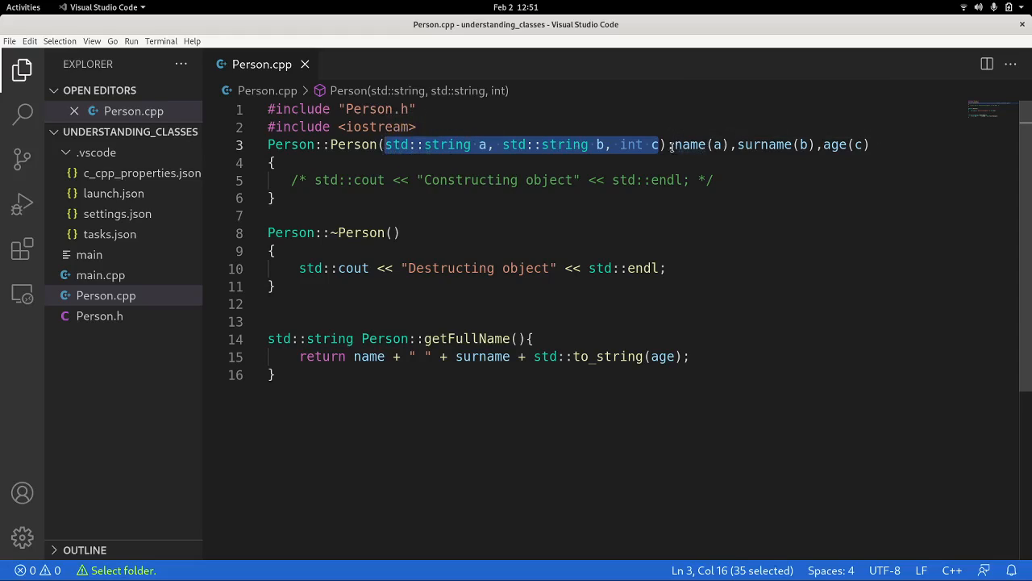
pyautogui.moveTo(668, 145); pyautogui.dragTo(674, 146)
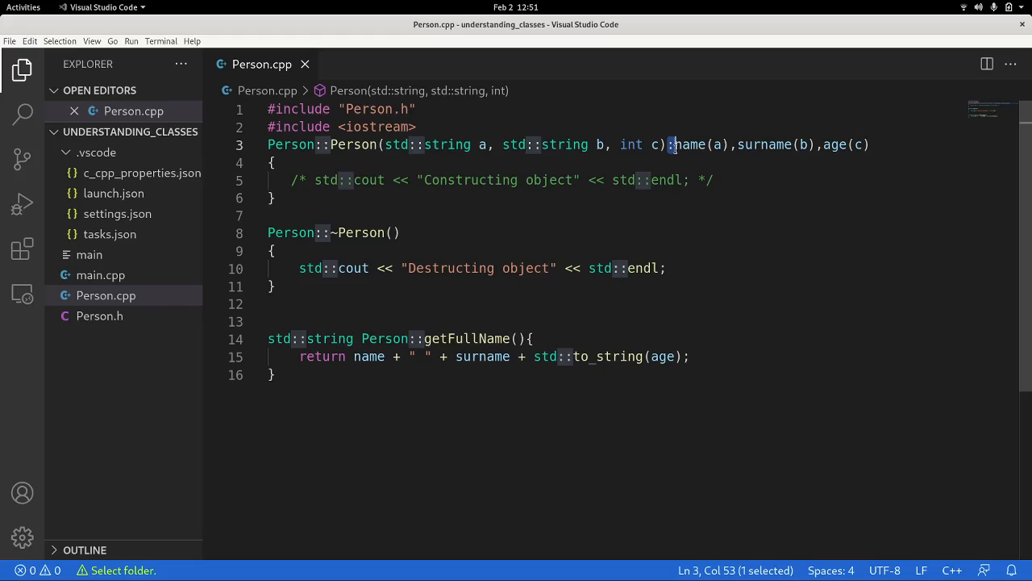
pyautogui.click(681, 144)
pyautogui.moveTo(871, 145); pyautogui.dragTo(676, 148)
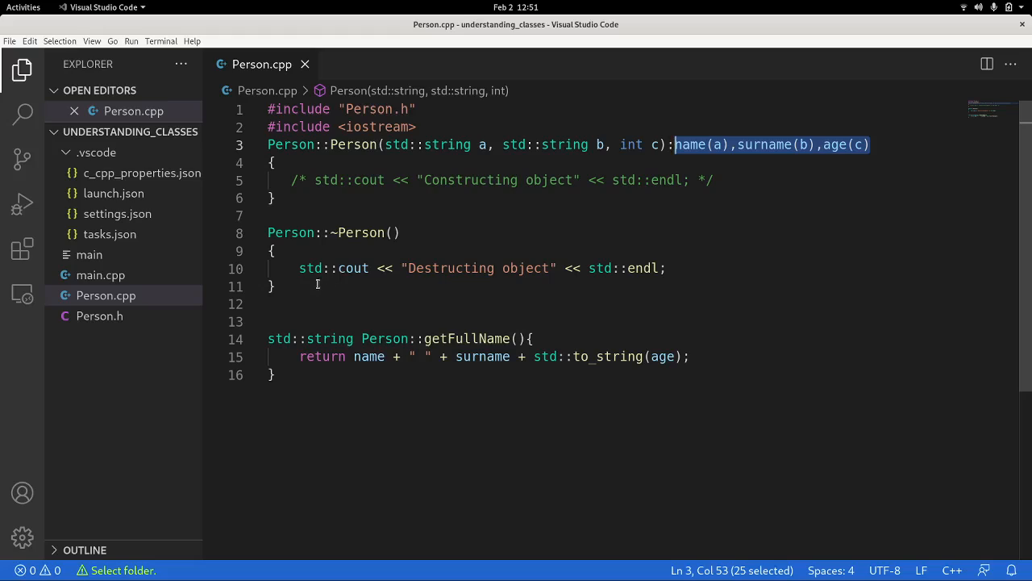
# Comment out the destructor's print statement and save Person.cpp
pyautogui.click(278, 268)
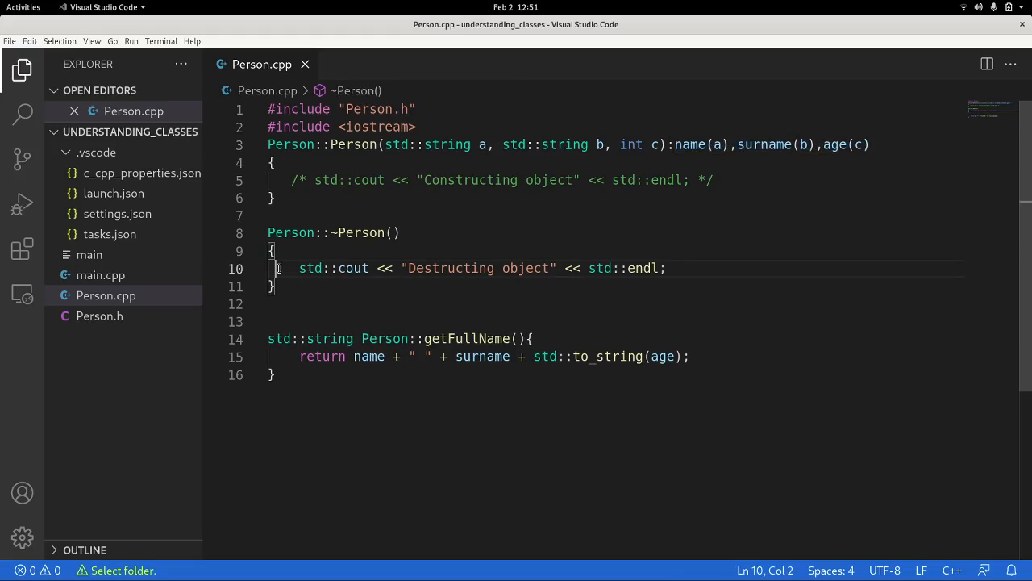
pyautogui.write('/*')
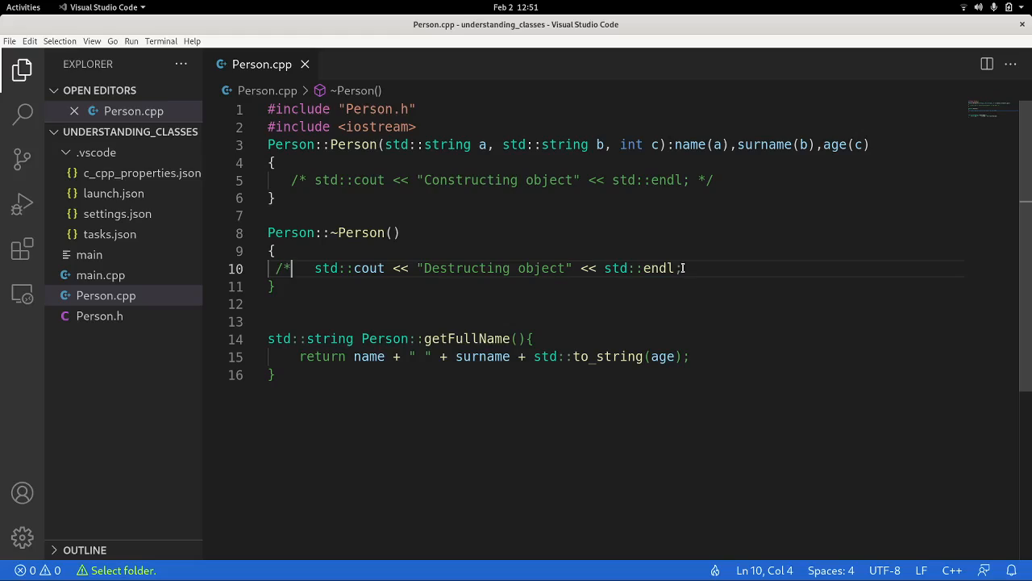
pyautogui.click(683, 267)
pyautogui.write('*/')
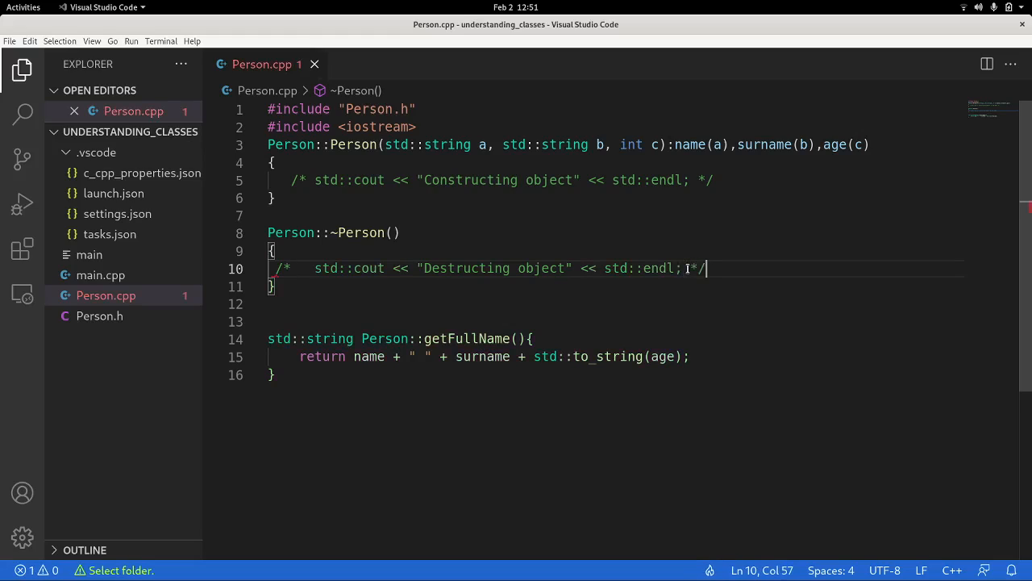
pyautogui.click(335, 304)
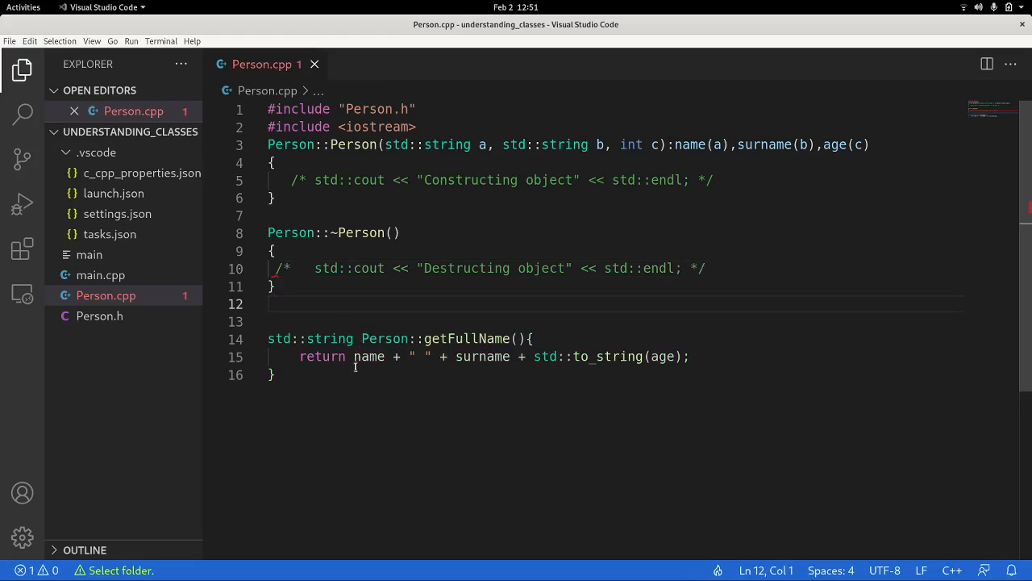
pyautogui.hotkey('ctrl', 's')
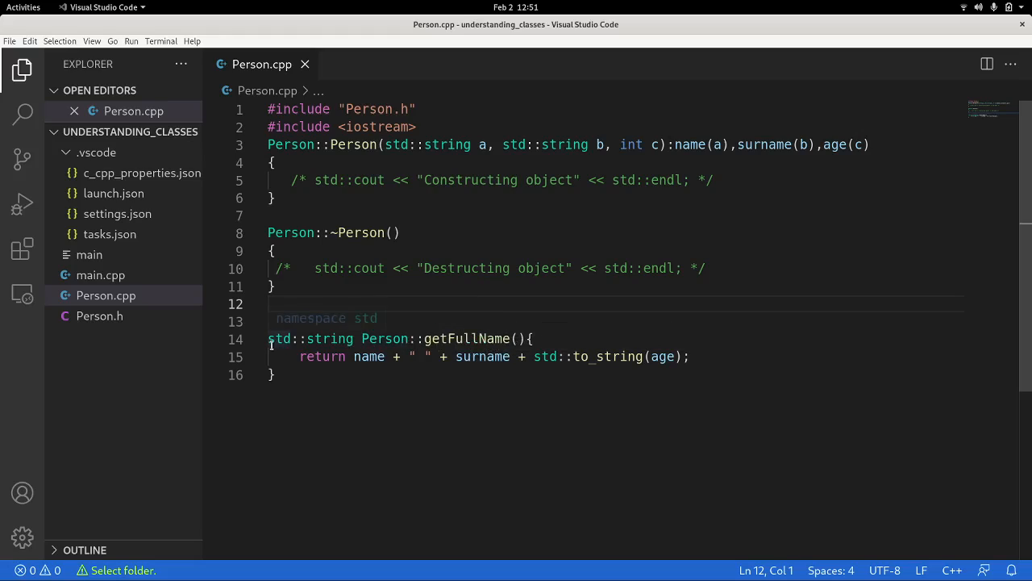
pyautogui.doubleClick(372, 339)
pyautogui.moveTo(372, 339); pyautogui.dragTo(517, 339)
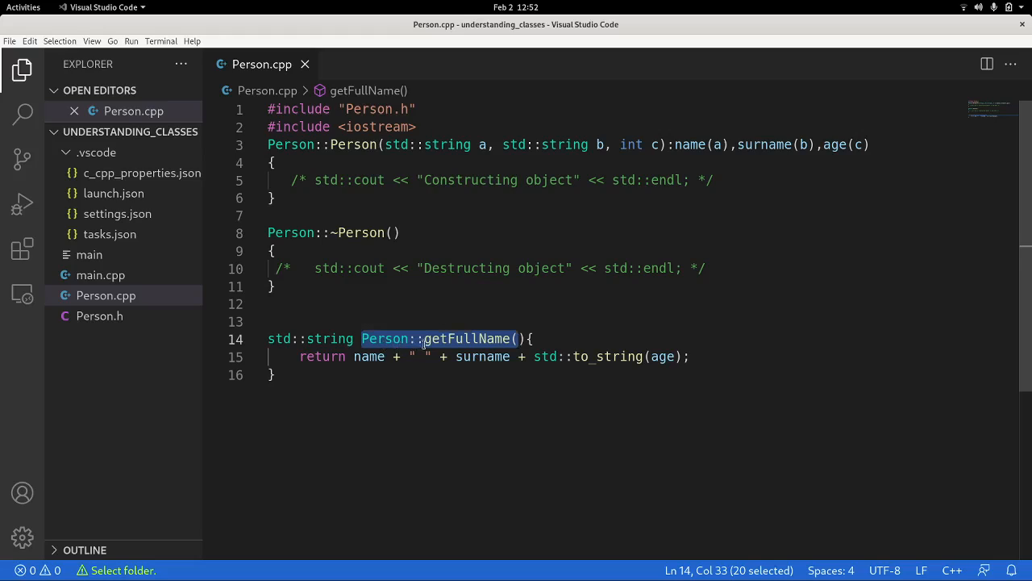
pyautogui.click(321, 338)
pyautogui.click(355, 339)
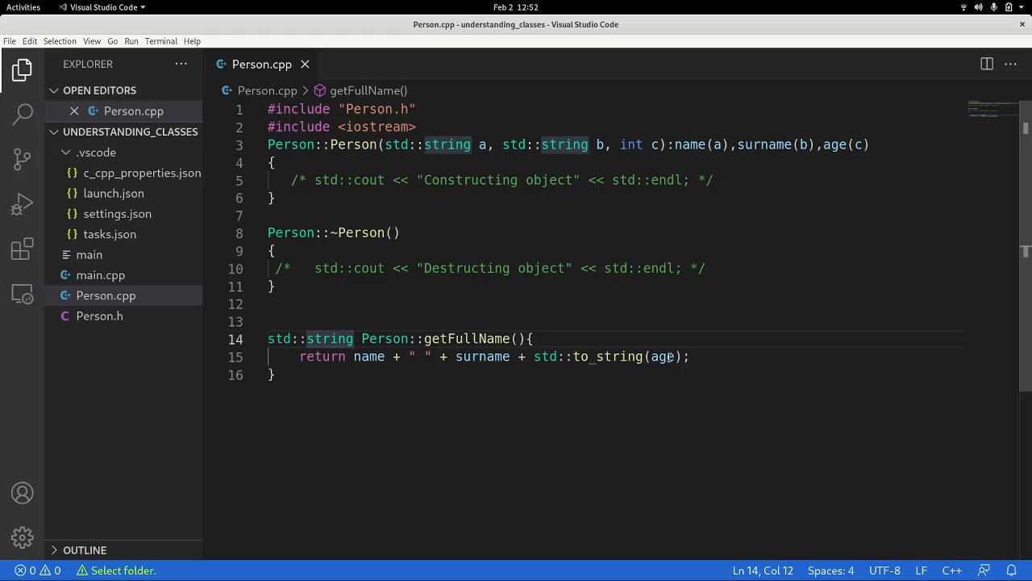
pyautogui.doubleClick(369, 356)
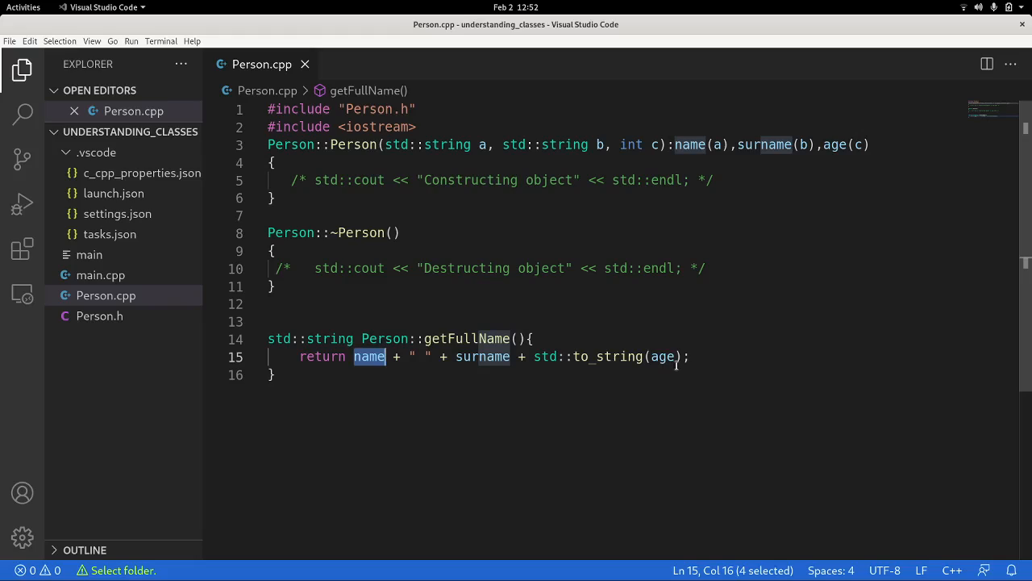
# Show only main.cpp by opening it from the Explorer and closing Person.cpp
pyautogui.click(105, 295)
pyautogui.click(100, 275)
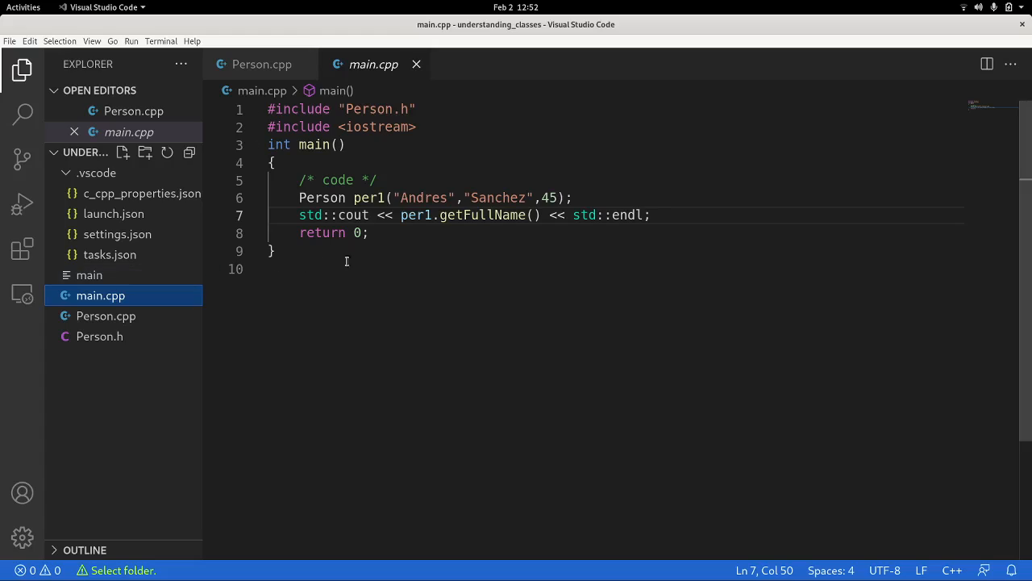
pyautogui.click(305, 64)
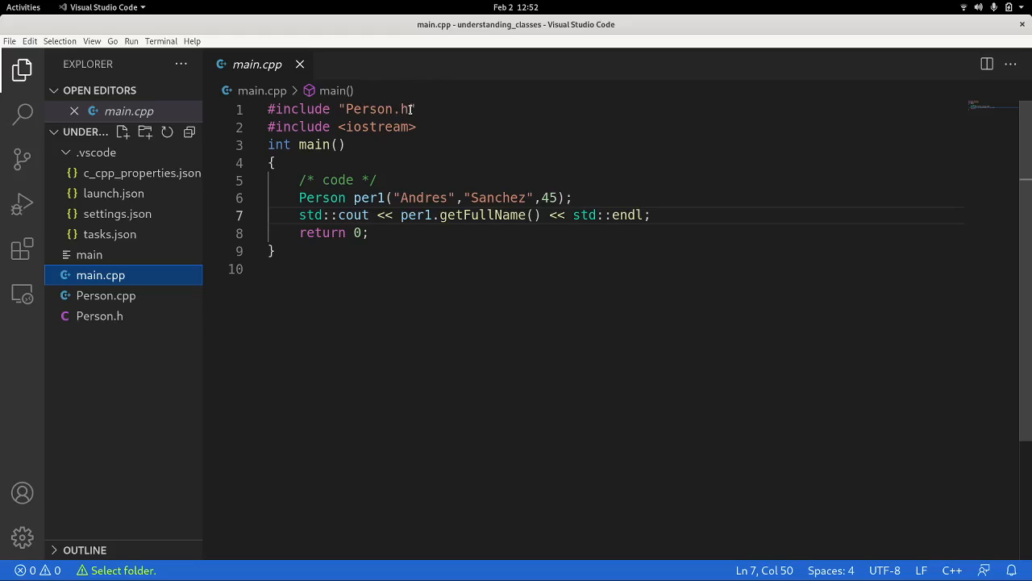
# Review the Person.h include, the per1 creation line and the getFullName call in main.cpp
pyautogui.moveTo(410, 109); pyautogui.dragTo(348, 109)
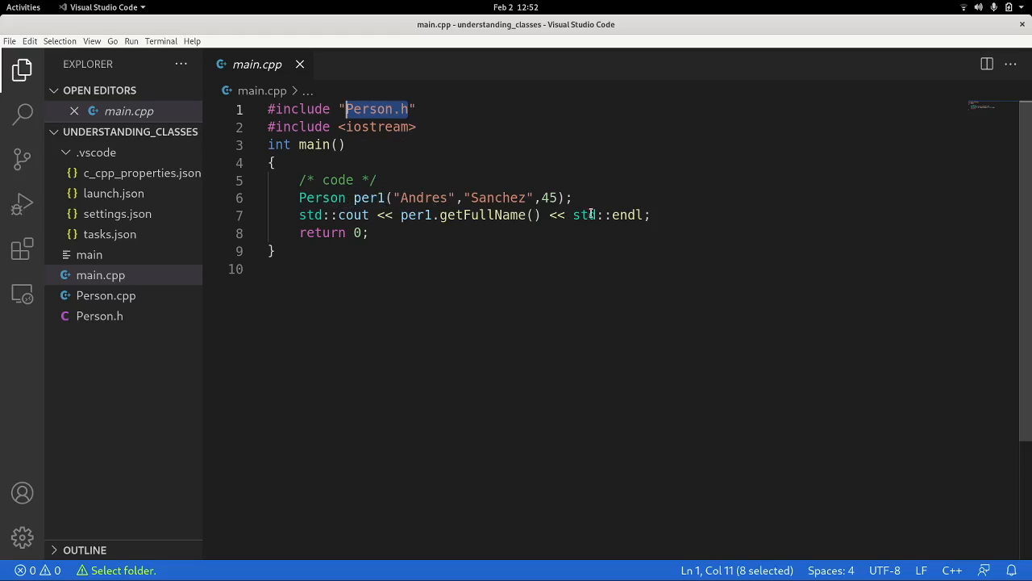
pyautogui.moveTo(572, 198); pyautogui.dragTo(300, 199)
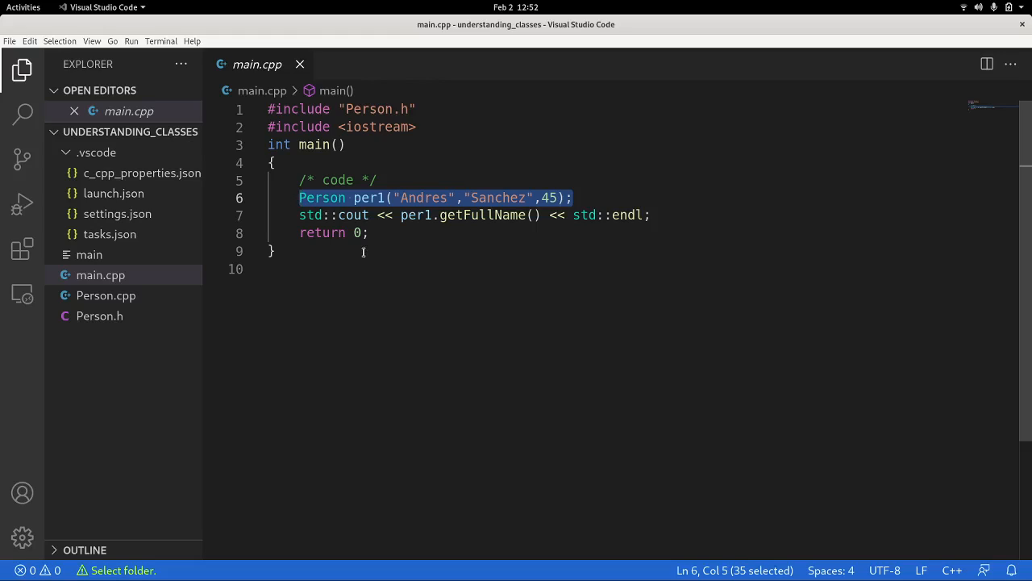
pyautogui.doubleClick(497, 215)
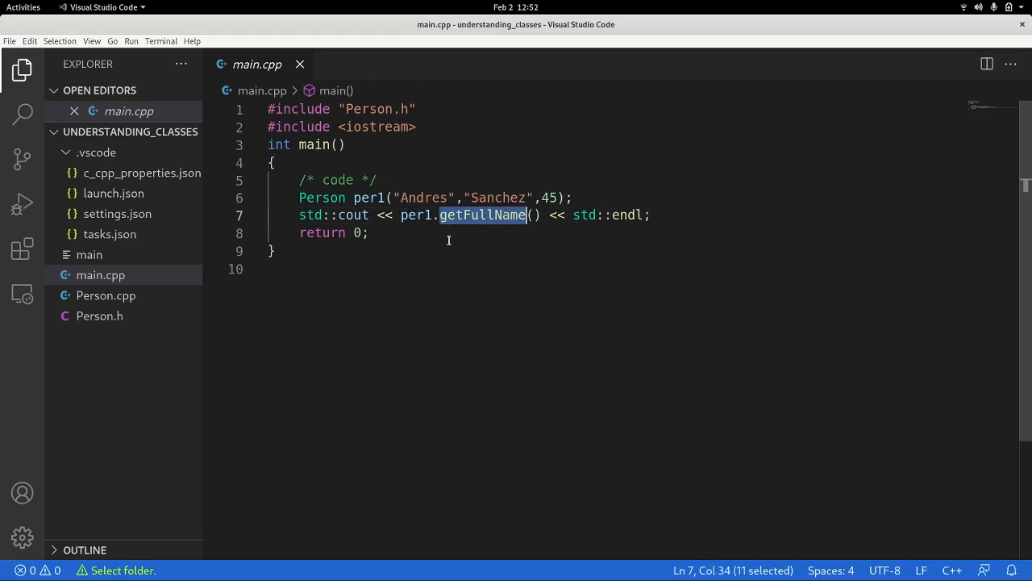
pyautogui.hotkey('alt', 'Tab')
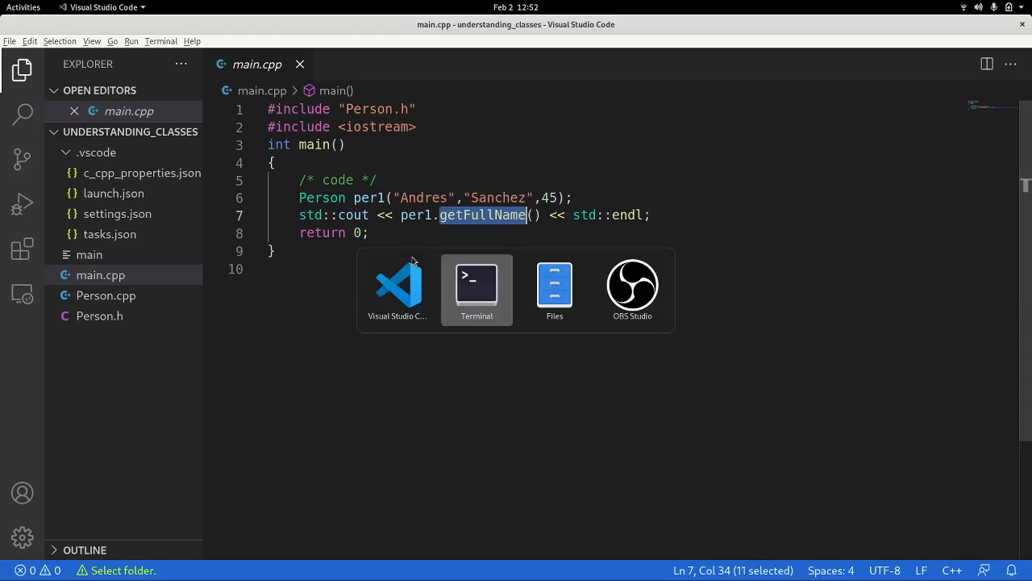
pyautogui.press('Escape')
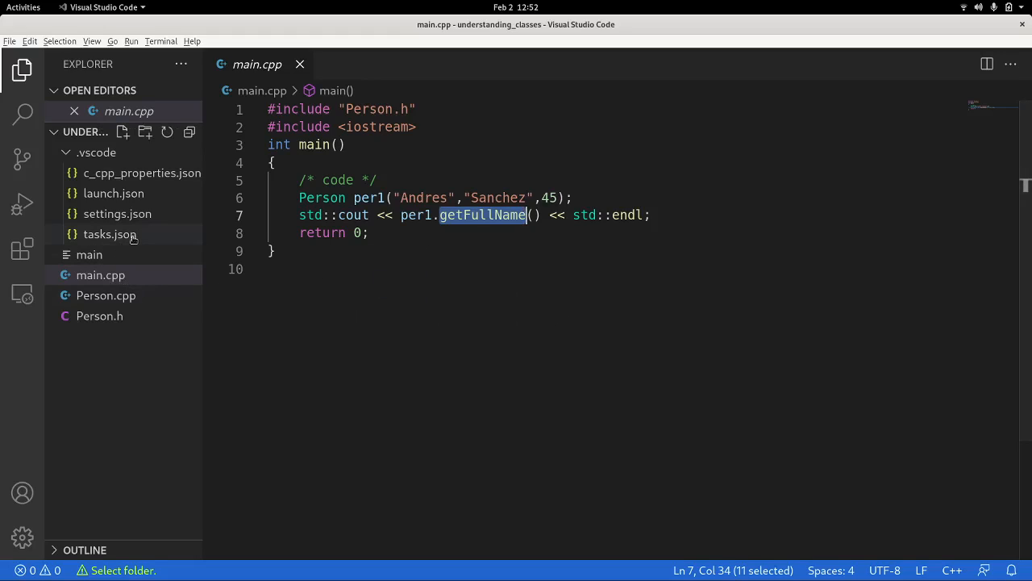
# Review tasks.json's build args compiling main.cpp and Person.cpp into main, then close it
pyautogui.click(113, 235)
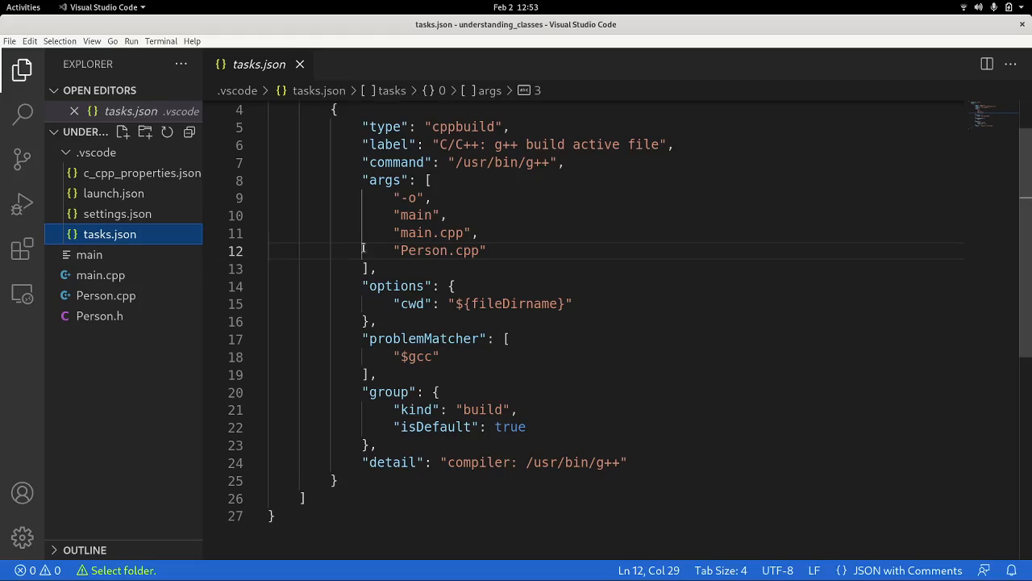
pyautogui.doubleClick(388, 180)
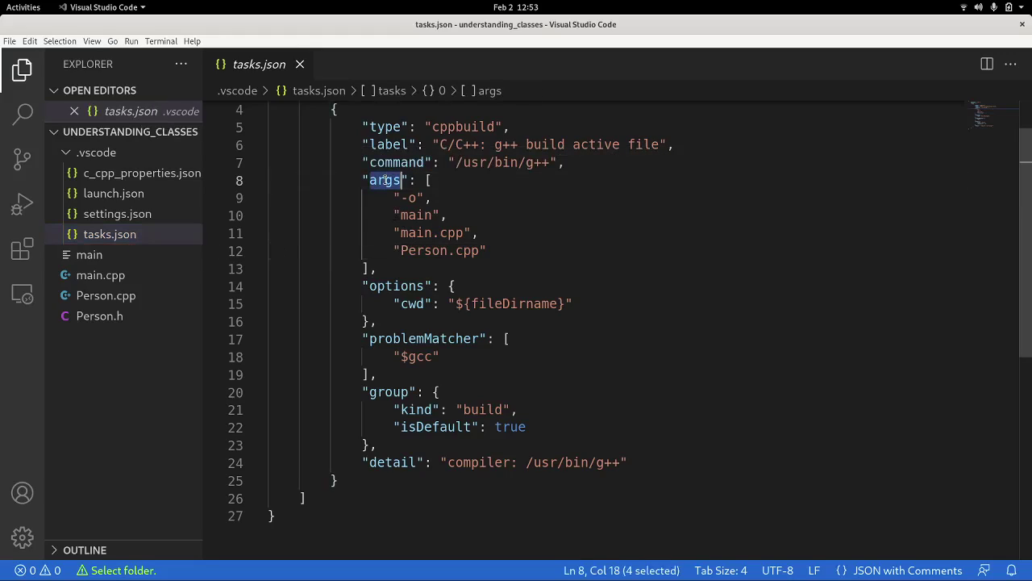
pyautogui.click(416, 216)
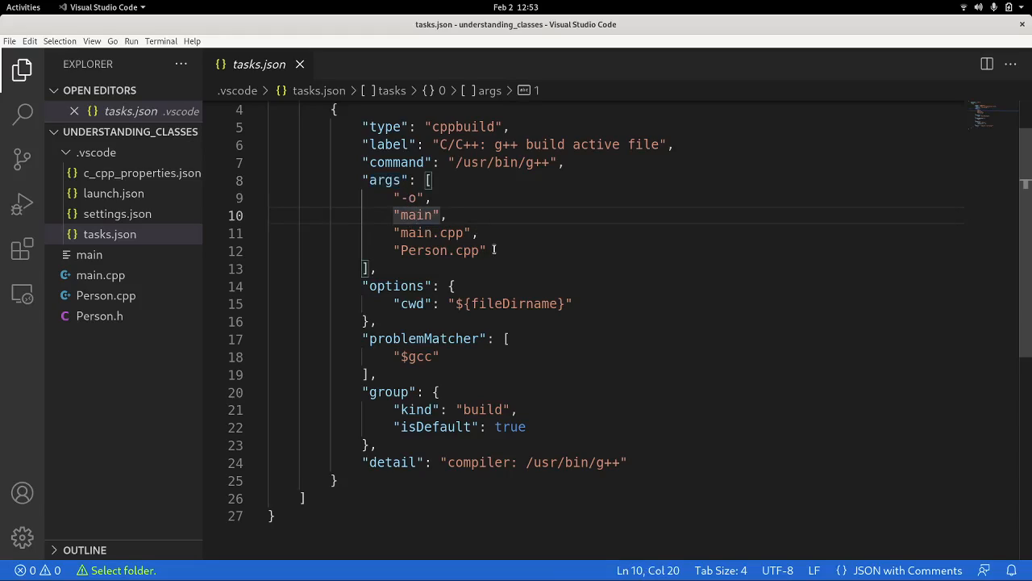
pyautogui.moveTo(490, 251); pyautogui.dragTo(266, 242)
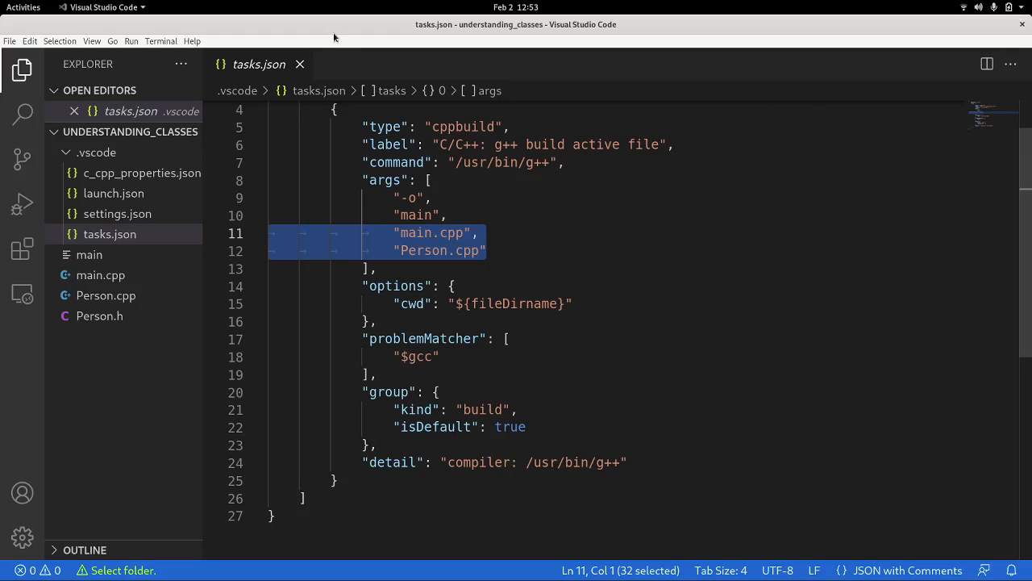
pyautogui.click(300, 63)
# Recall the g++ main.cpp Person.cpp command and remove its '-o main' output option
pyautogui.hotkey('alt', 'Tab')
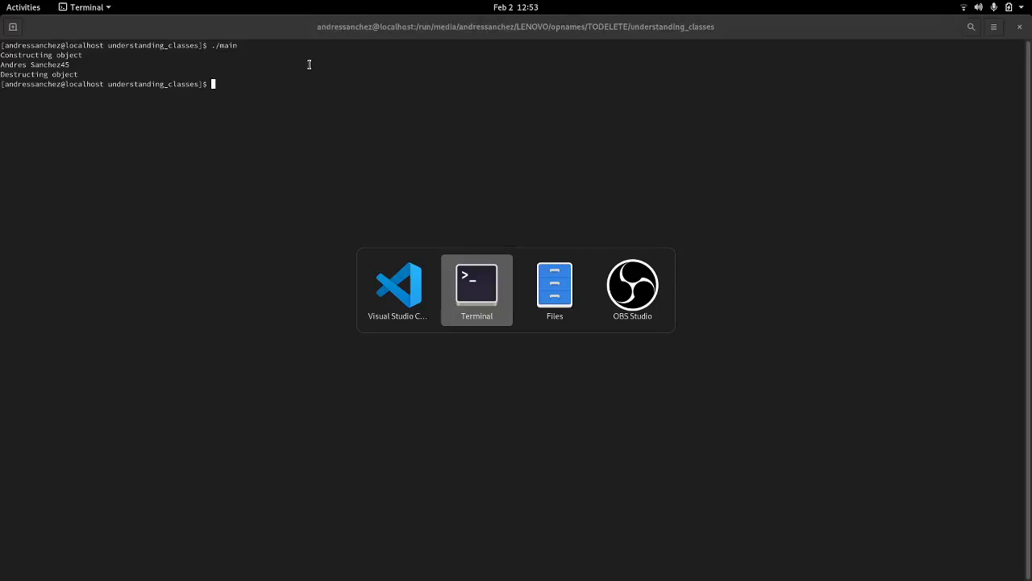
pyautogui.press('Up')
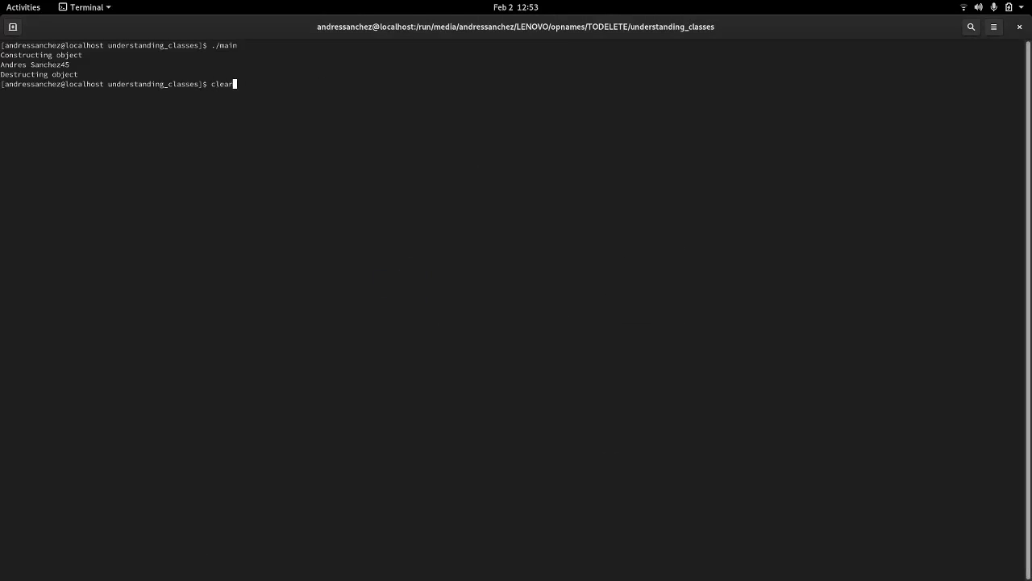
pyautogui.press('Up')
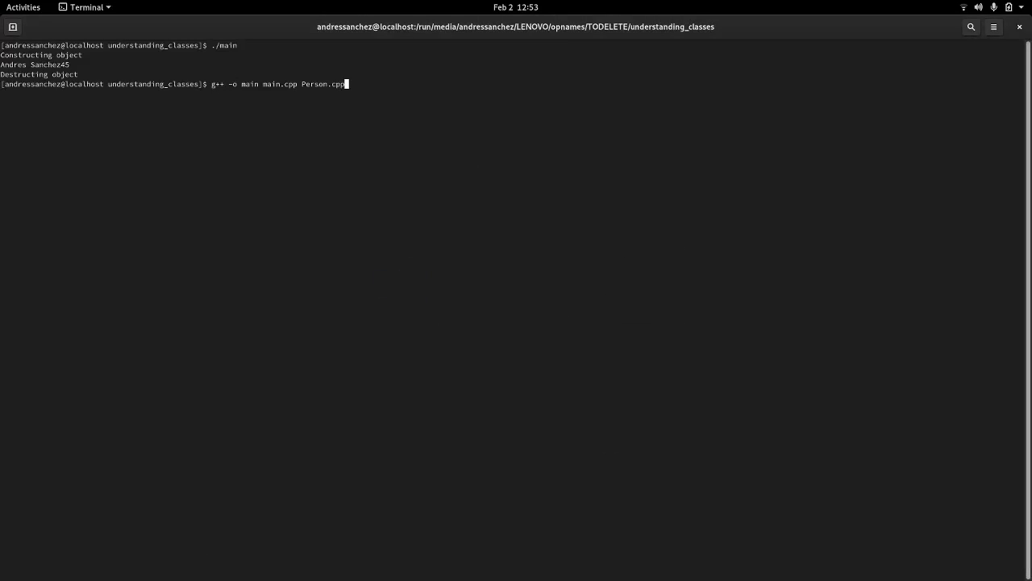
pyautogui.doubleClick(278, 84)
pyautogui.doubleClick(318, 84)
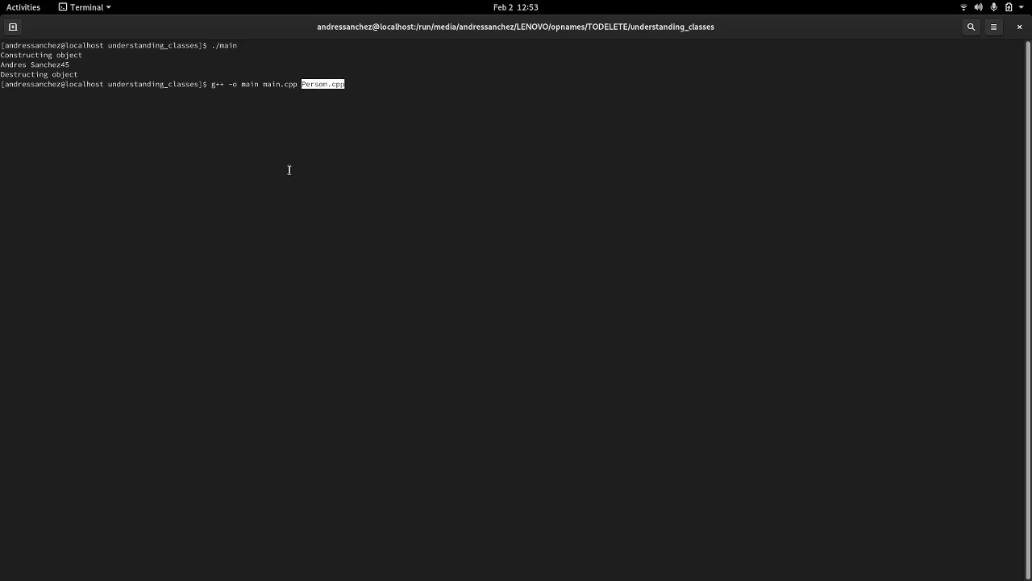
pyautogui.doubleClick(251, 84)
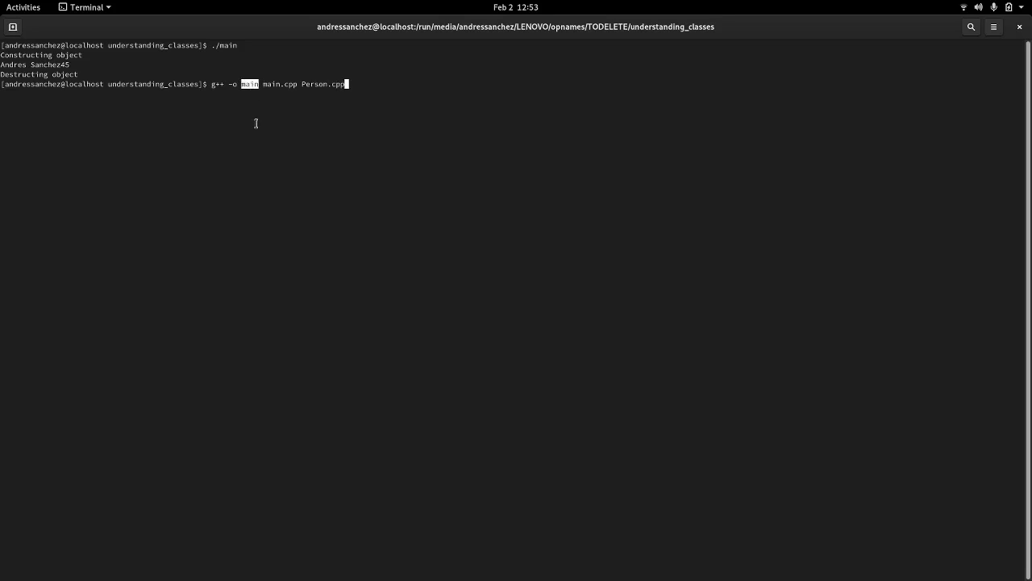
pyautogui.press('Left')
pyautogui.press('Left')
pyautogui.press('Left')
pyautogui.press('BackSpace')
pyautogui.press('BackSpace')
pyautogui.press('BackSpace')
pyautogui.press('BackSpace')
pyautogui.press('BackSpace')
pyautogui.press('BackSpace')
pyautogui.press('BackSpace')
pyautogui.press('BackSpace')
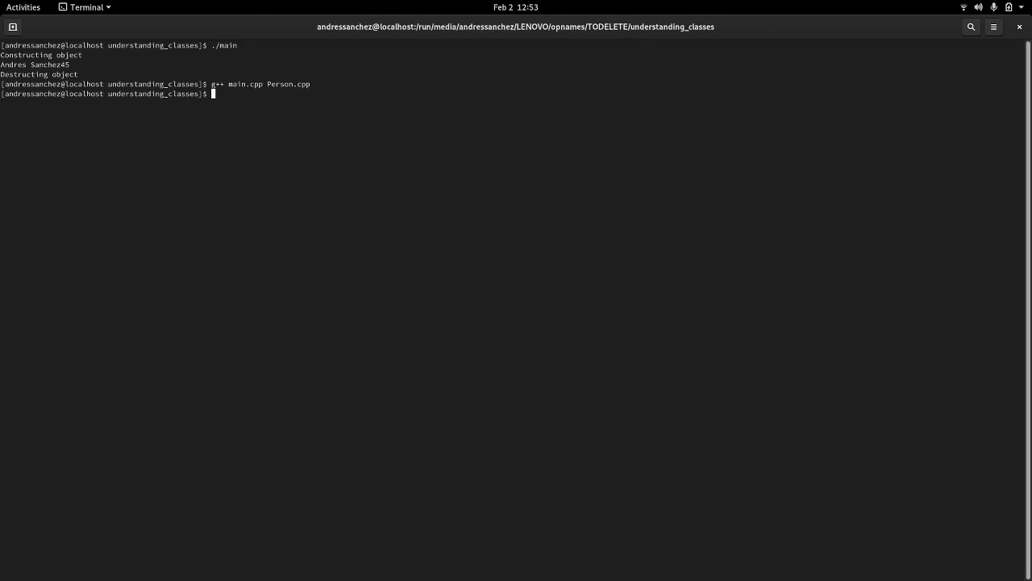
pyautogui.write('ls')
# Compile into a.out, list the folder, and run ./a.out printing 'Andres Sanchez45'
pyautogui.press('Return')
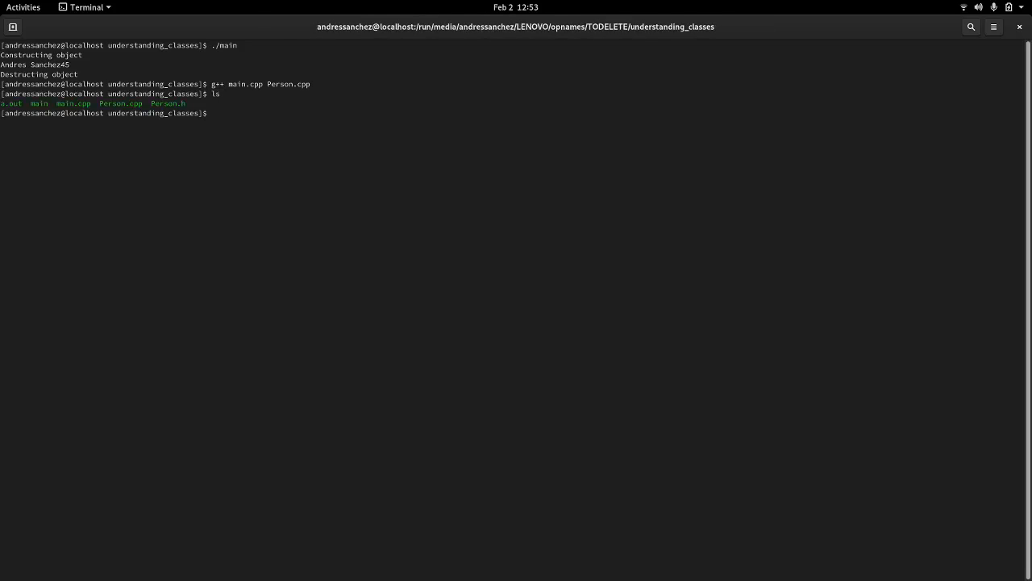
pyautogui.write('./a.')
pyautogui.write('out')
pyautogui.press('Return')
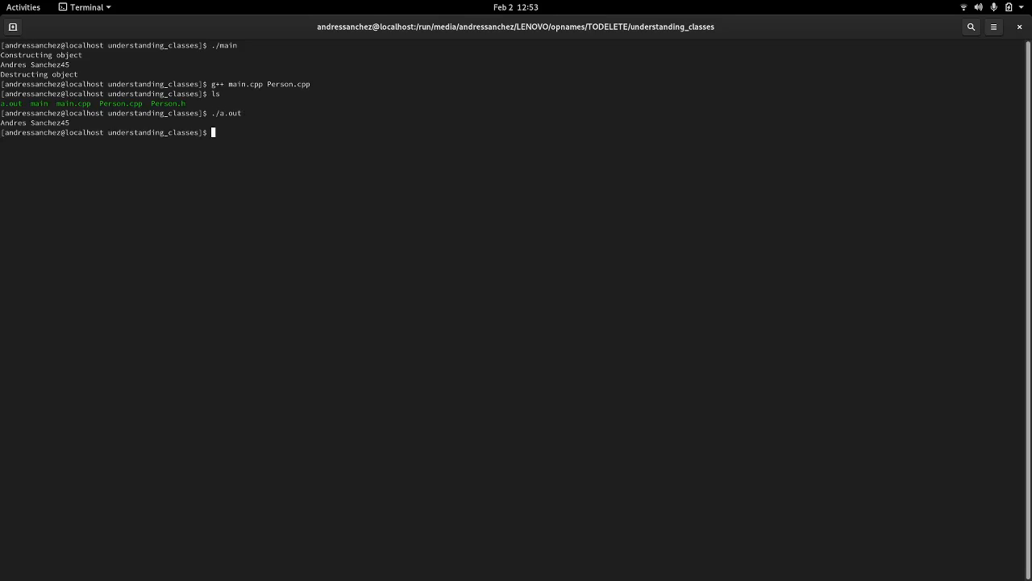
pyautogui.doubleClick(50, 122)
pyautogui.hotkey('alt', 'Tab')
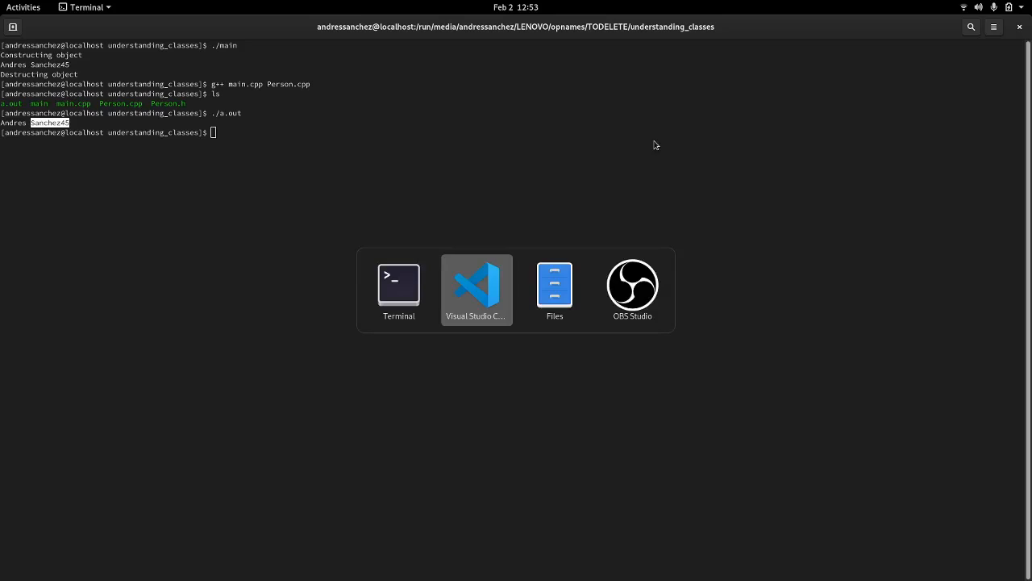